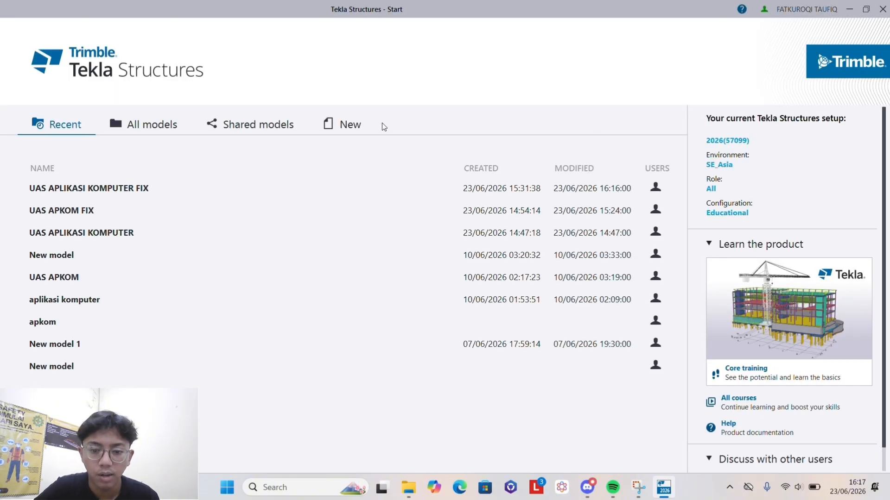
# - Create a new single-user model named UAS APKOM FIXXX
pyautogui.click(344, 125)
pyautogui.moveTo(70, 183); pyautogui.dragTo(2, 187)
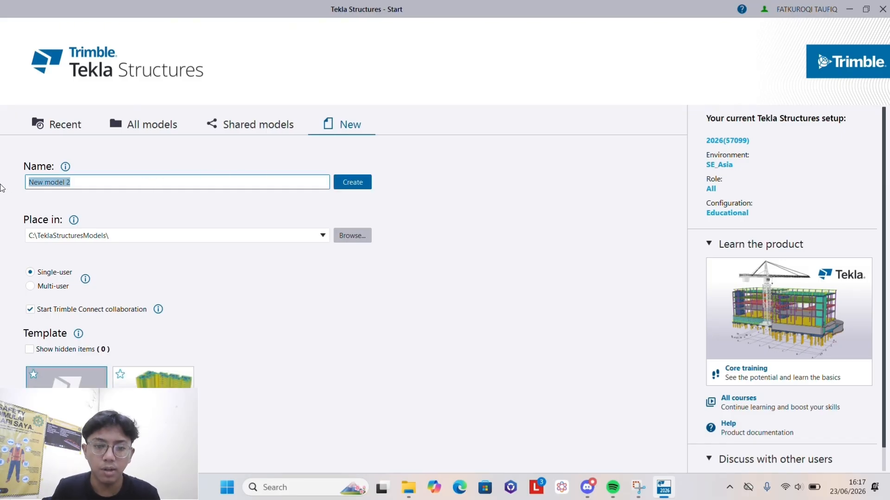
pyautogui.write('UAS')
pyautogui.write(' A')
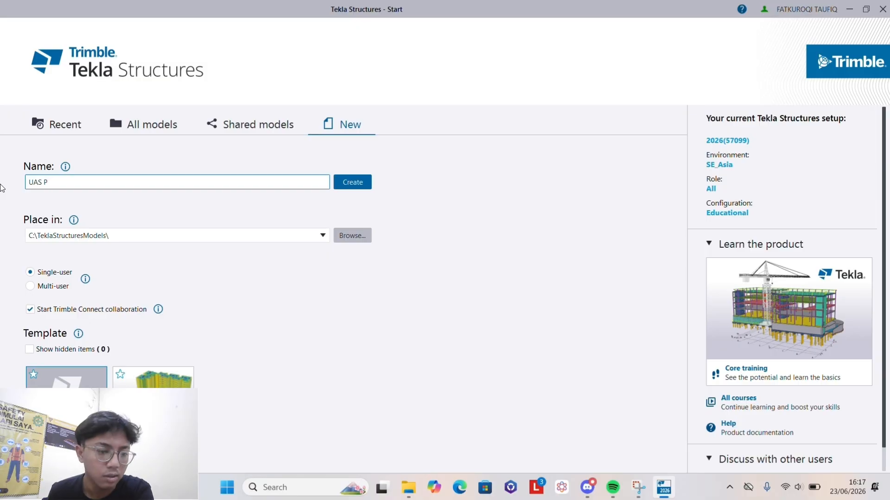
pyautogui.write('PKOM ')
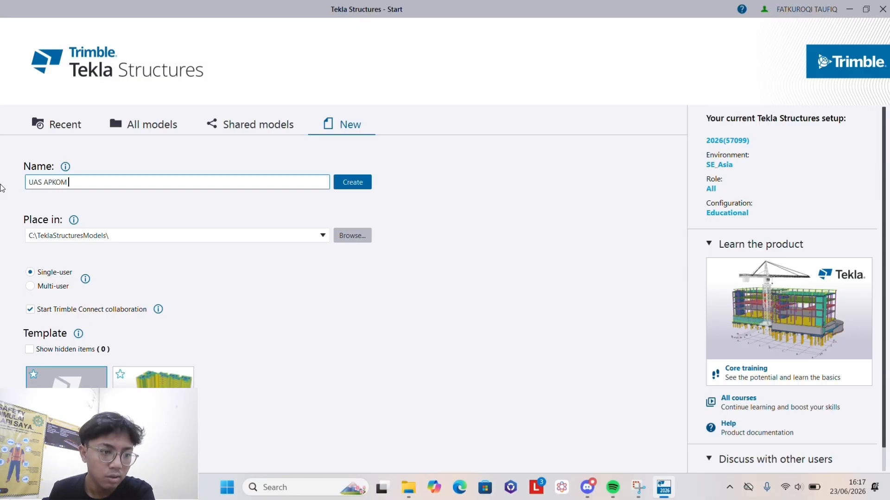
pyautogui.write('FIXXX')
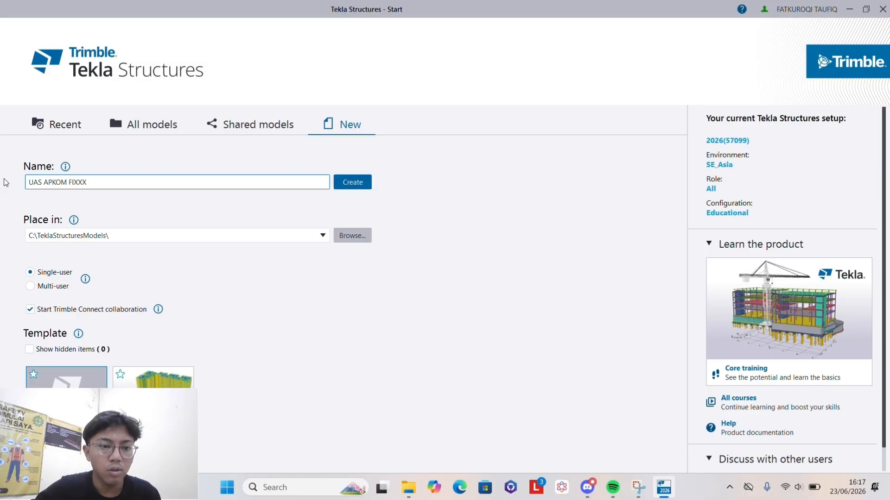
pyautogui.click(352, 182)
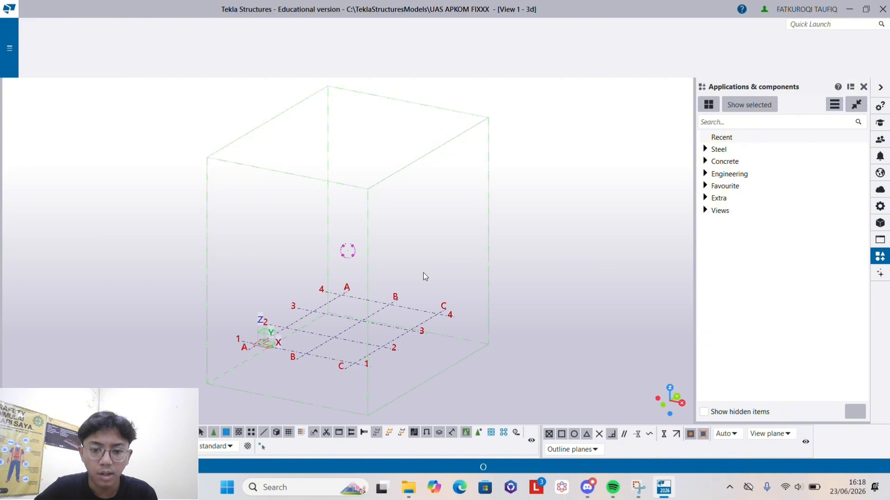
# - In the rectangular grid's properties, set the X coordinates to 0 3*6000 and the Y coordinates to 0 4*5000
pyautogui.keyDown('ctrl'); pyautogui.moveTo(353, 348); pyautogui.dragTo(463, 323, button='middle'); pyautogui.keyUp('ctrl')
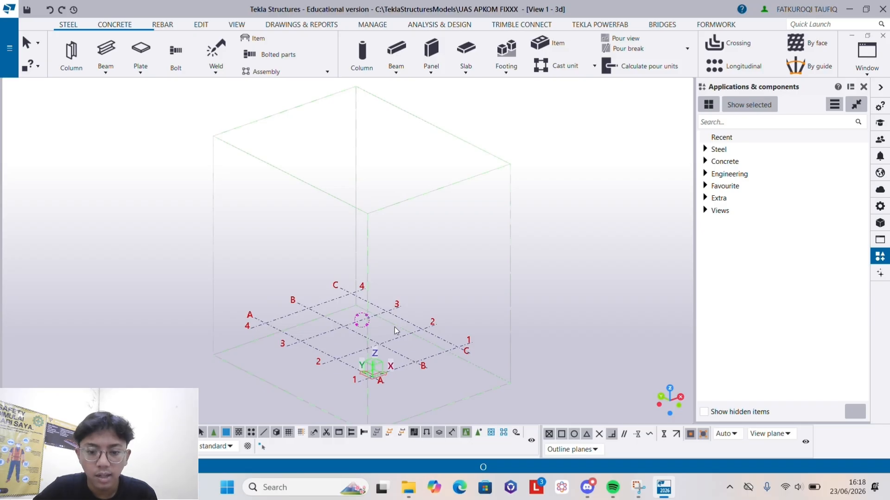
pyautogui.scroll(4, 397, 300)
pyautogui.moveTo(394, 327); pyautogui.dragTo(298, 353, button='middle')
pyautogui.scroll(-7, 399, 303)
pyautogui.scroll(5, 298, 351)
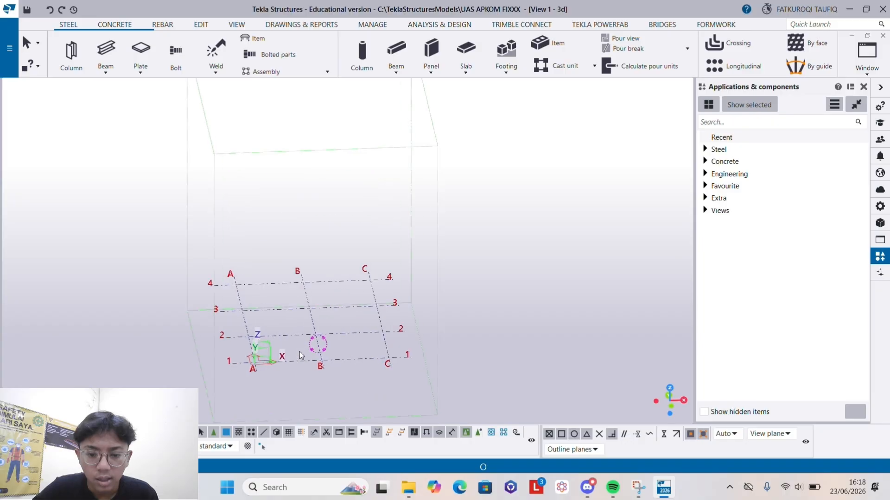
pyautogui.rightClick(297, 323)
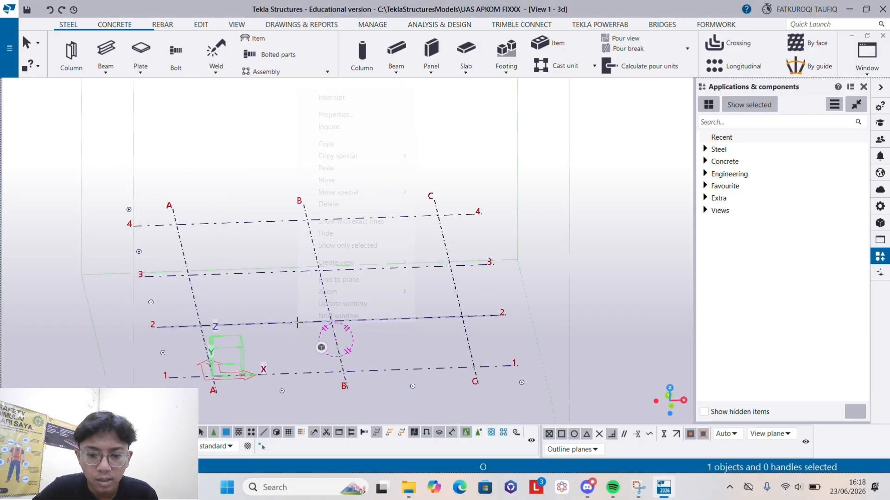
pyautogui.click(326, 114)
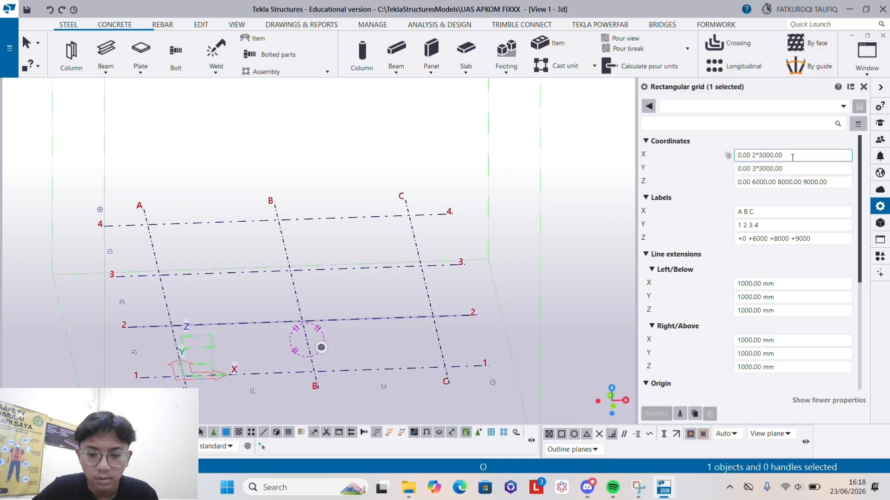
pyautogui.click(793, 157)
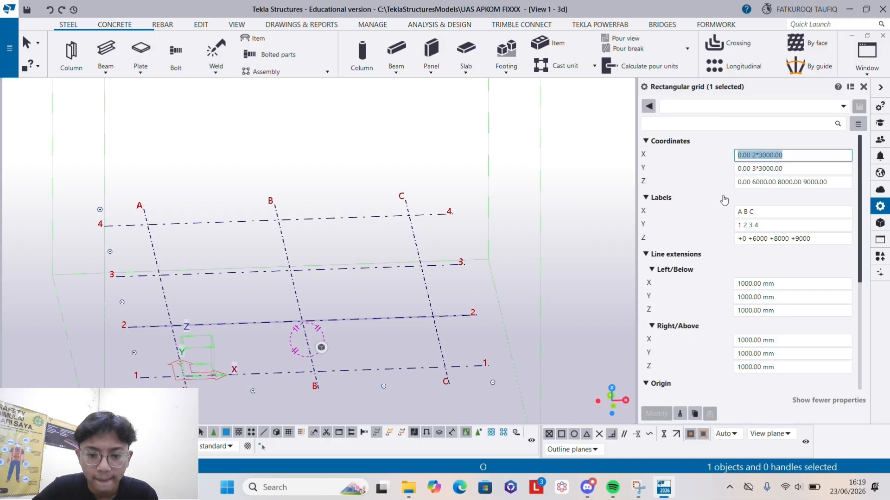
pyautogui.write('0 3')
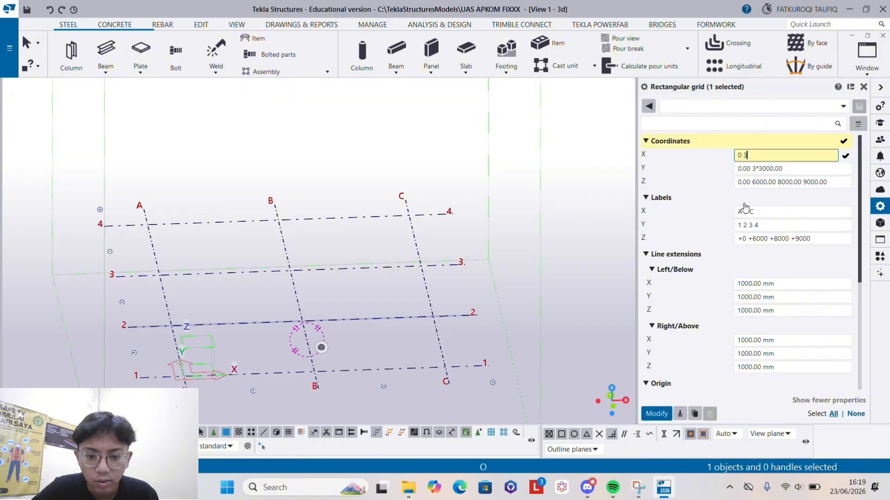
pyautogui.write('*')
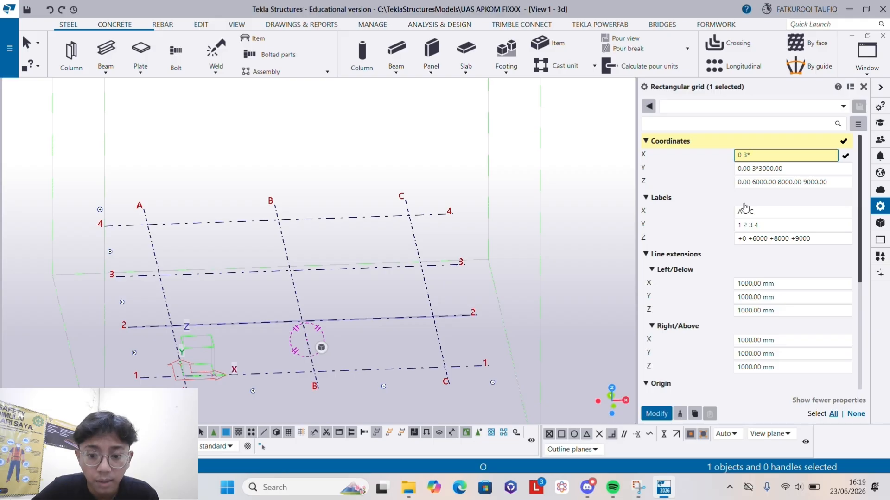
pyautogui.write('6000')
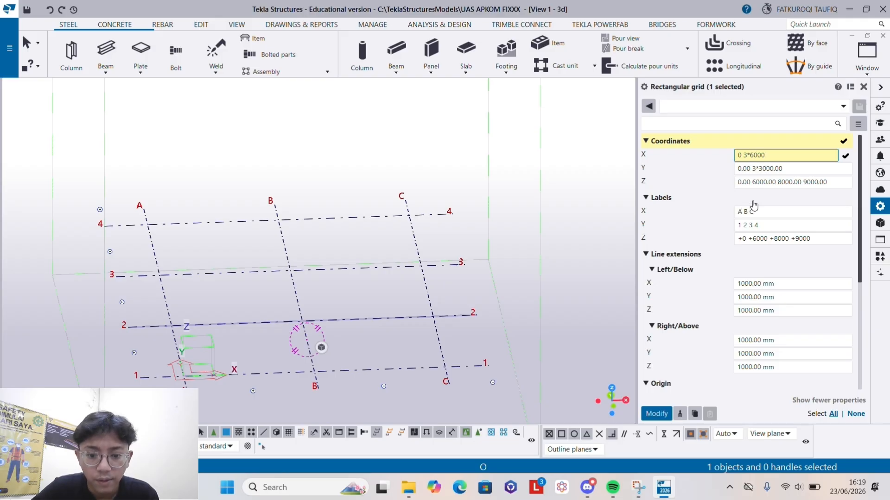
pyautogui.moveTo(788, 170); pyautogui.dragTo(662, 170)
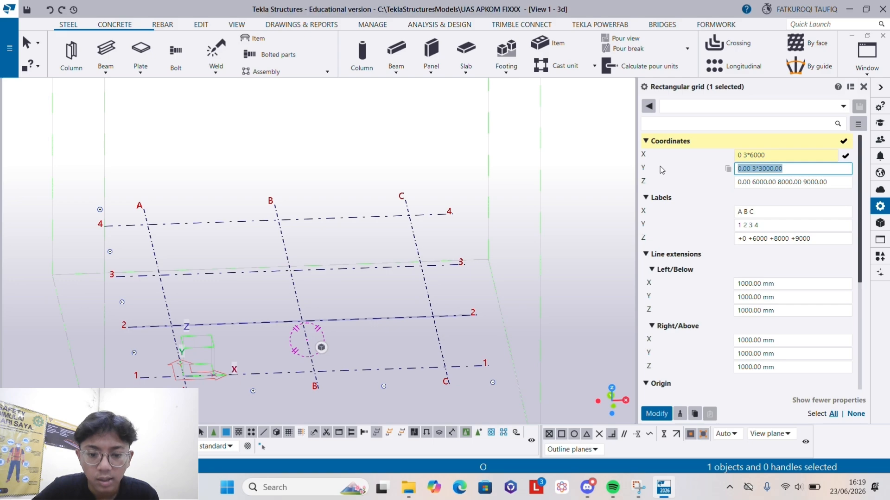
pyautogui.write('0 4*5000')
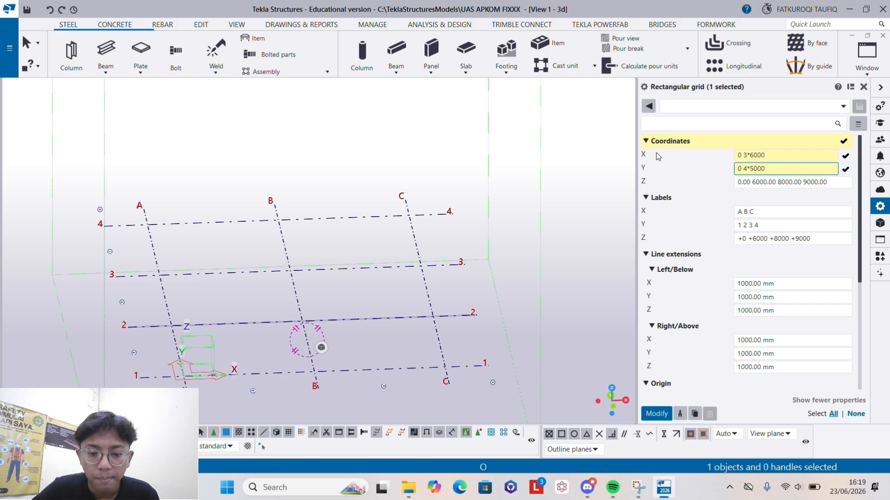
# - Set the grid's Z coordinates to -1500 0 +4000 +8000 +10500 and apply the changed coordinates to the grid
pyautogui.moveTo(830, 183); pyautogui.dragTo(712, 182)
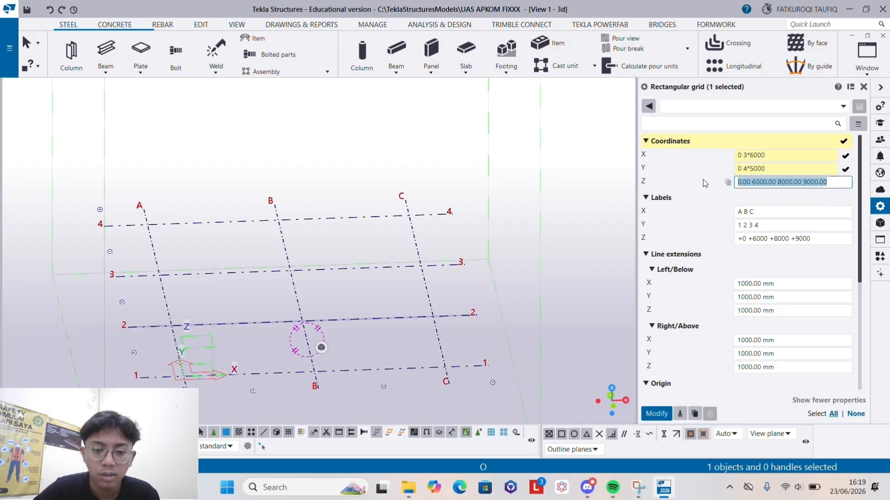
pyautogui.write('-1500')
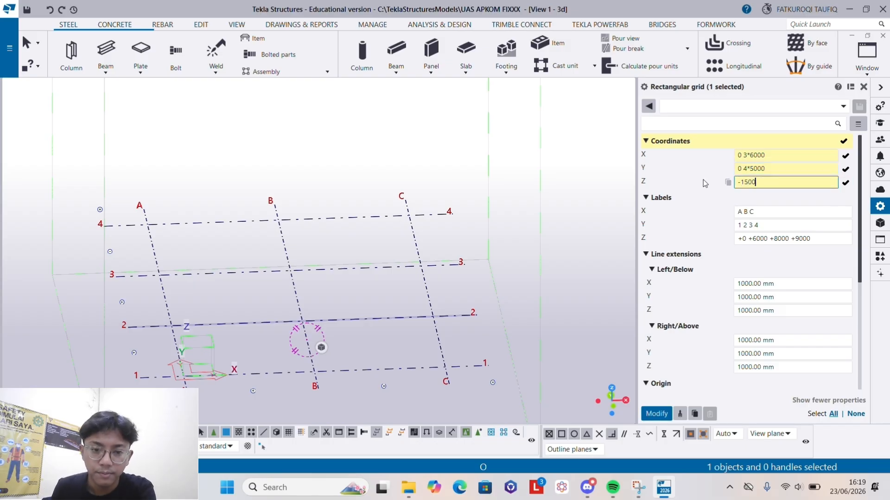
pyautogui.write(' 0 +')
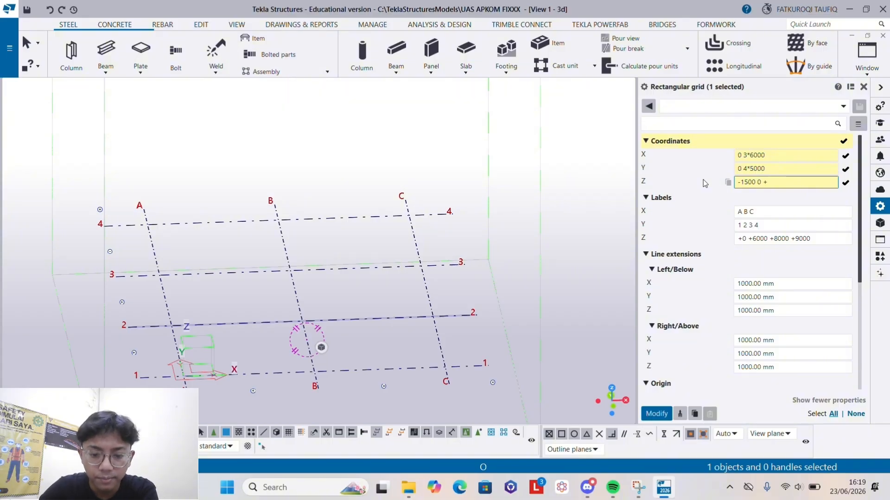
pyautogui.write('4000')
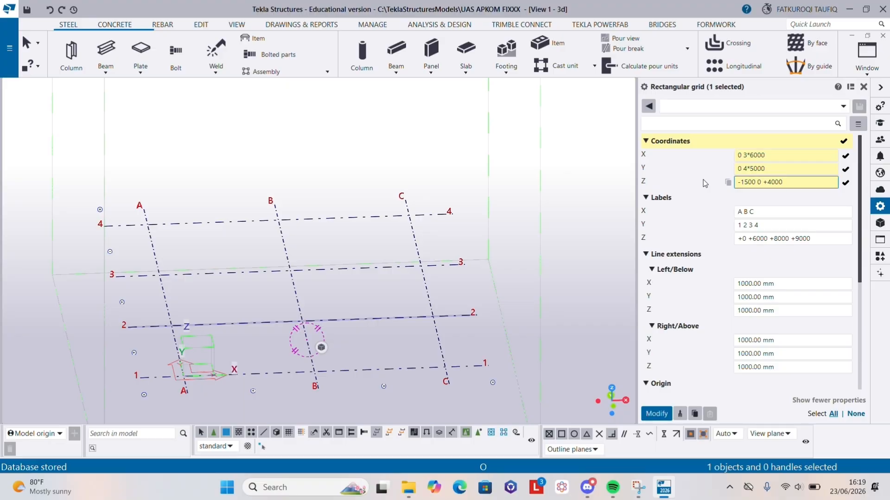
pyautogui.write(' +8000')
pyautogui.write('+10500')
pyautogui.scroll(-2, 711, 193)
pyautogui.scroll(-2, 734, 304)
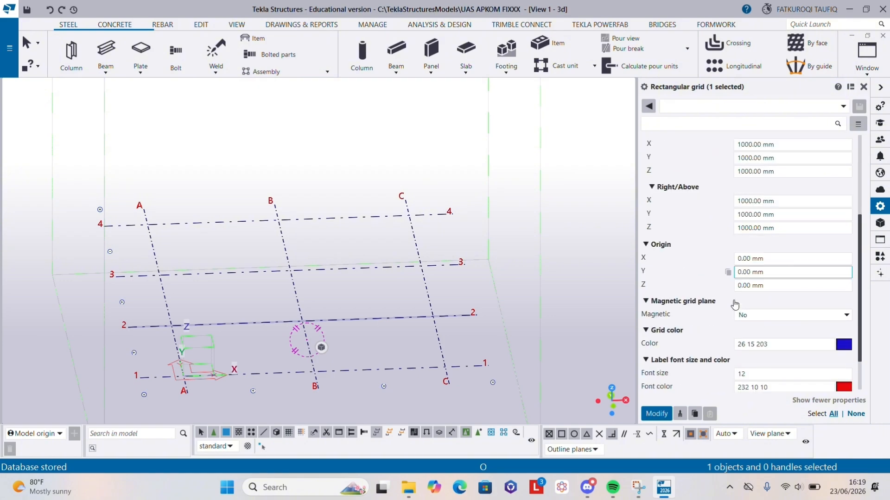
pyautogui.scroll(-2, 735, 304)
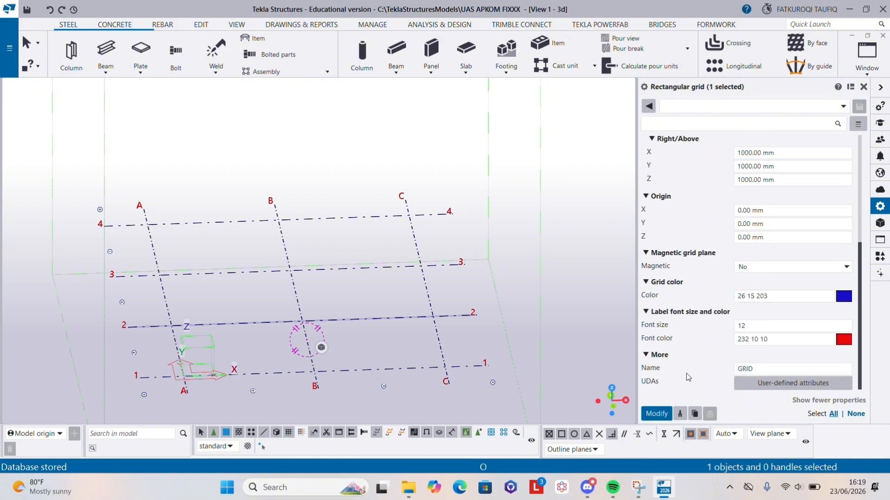
pyautogui.click(664, 414)
# - Fit the work area of the 3D view to the entire model
pyautogui.scroll(-4, 294, 333)
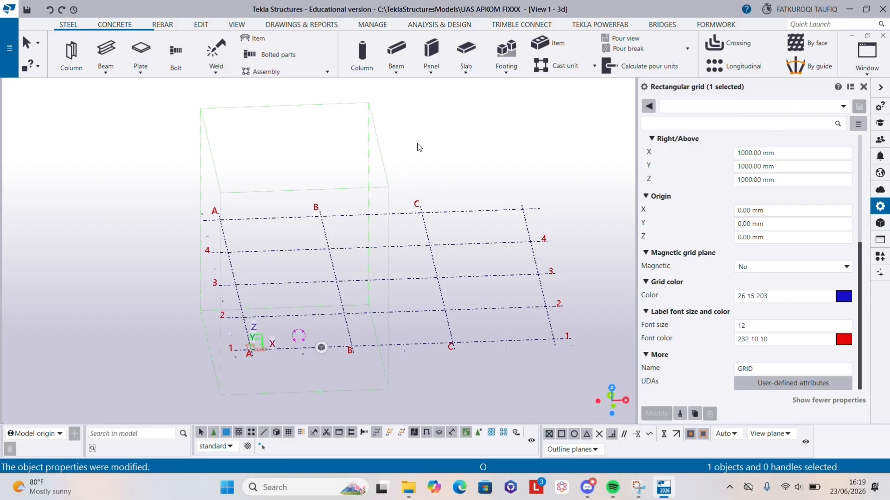
pyautogui.click(372, 119)
pyautogui.rightClick(352, 132)
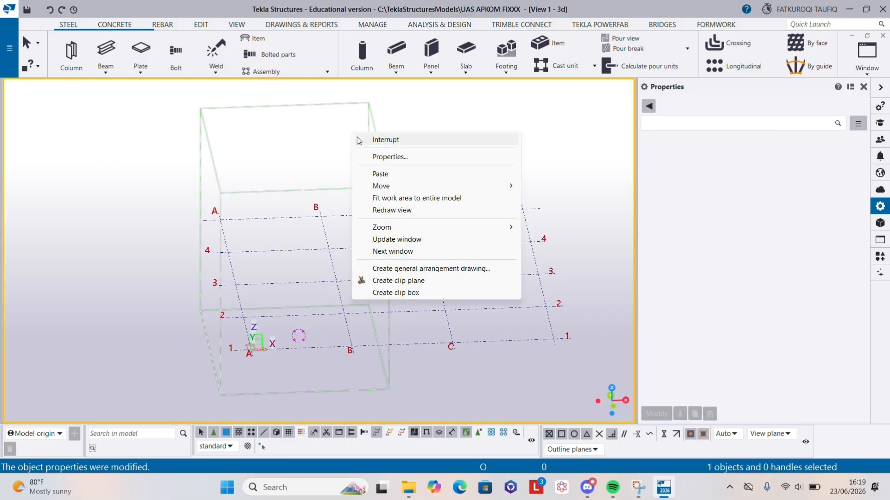
pyautogui.click(404, 199)
pyautogui.scroll(-2, 510, 278)
pyautogui.scroll(2, 286, 307)
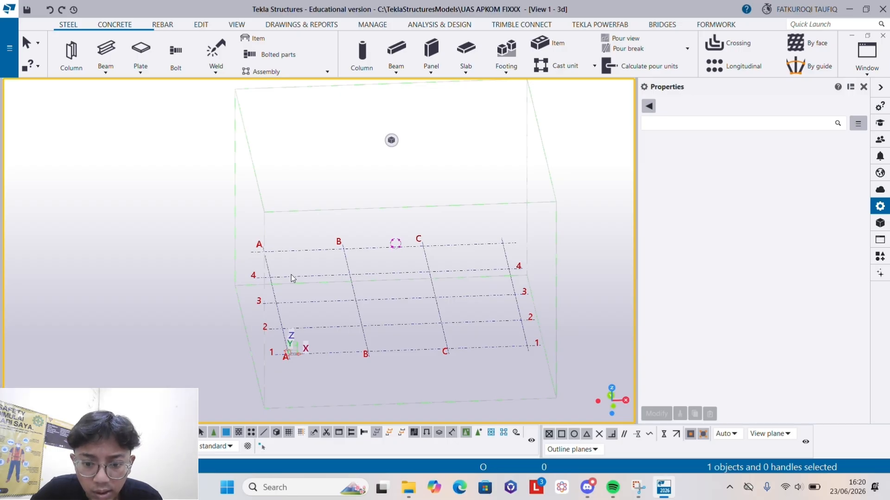
# - Start a concrete pad footing and set its name to PONDASI TAPAK and its profile to 1000*1000
pyautogui.click(122, 27)
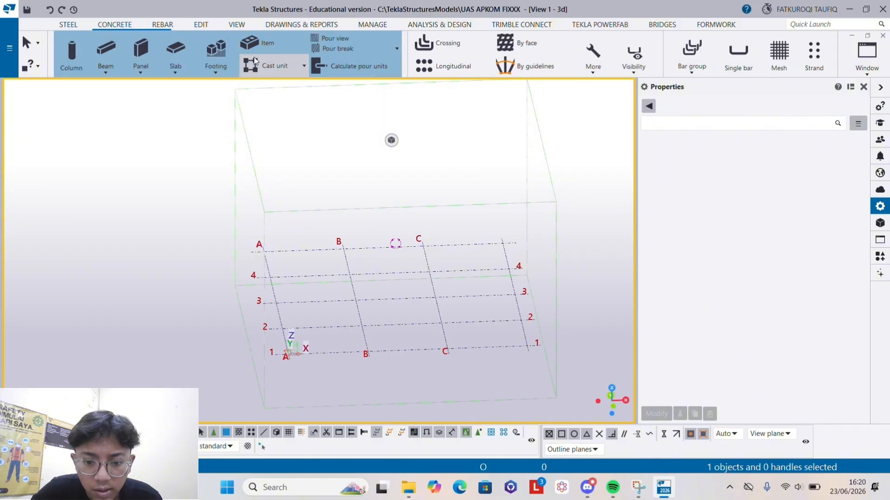
pyautogui.click(215, 66)
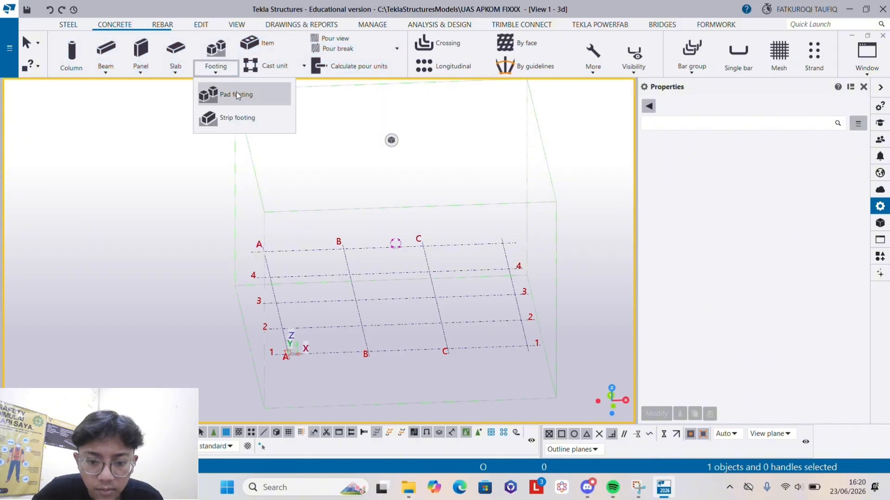
pyautogui.click(238, 95)
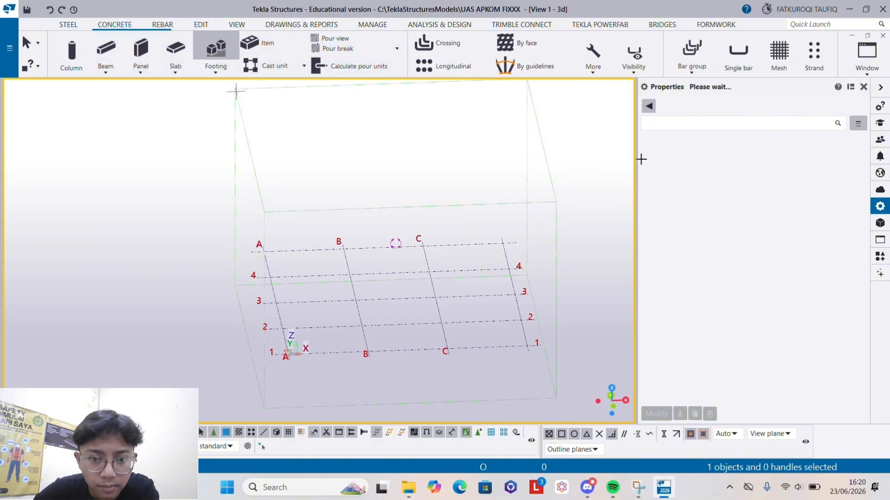
pyautogui.scroll(2, 774, 202)
pyautogui.scroll(3, 775, 202)
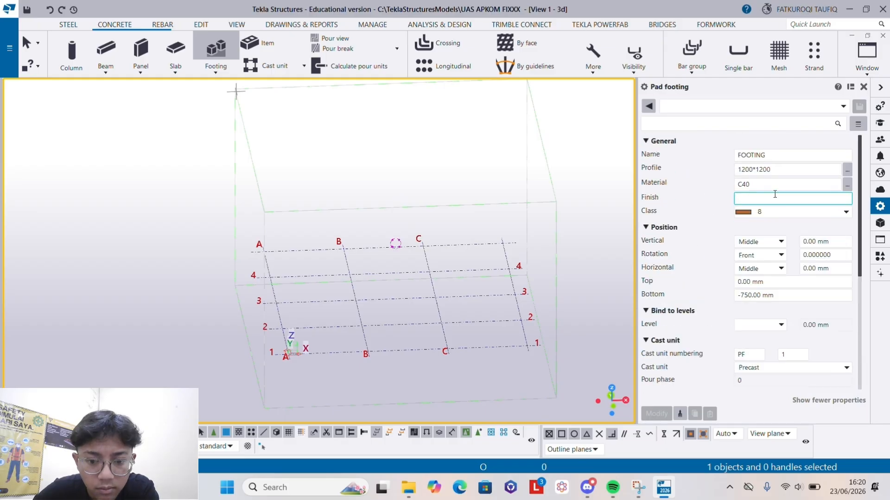
pyautogui.doubleClick(773, 154)
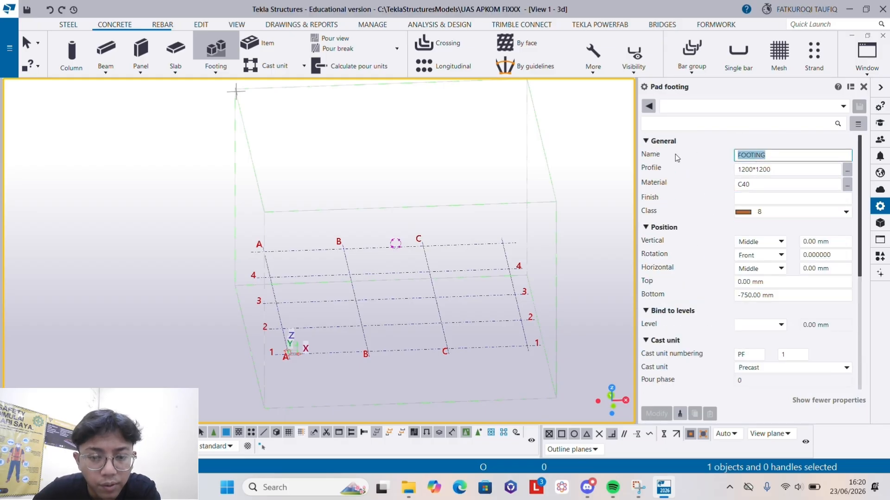
pyautogui.write('POND')
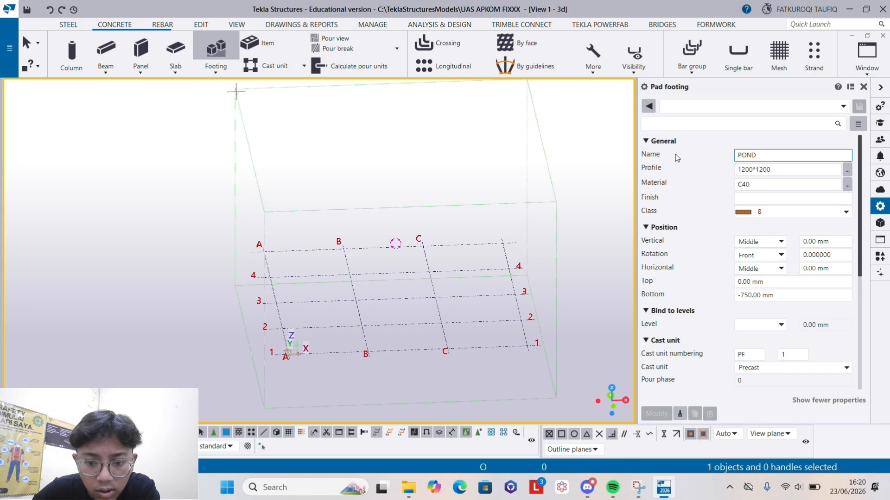
pyautogui.write('ASI')
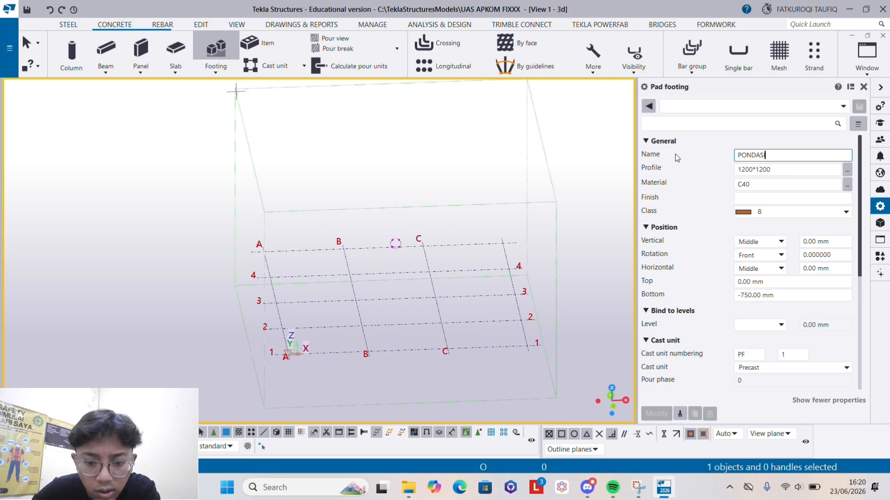
pyautogui.write(' TAPAK')
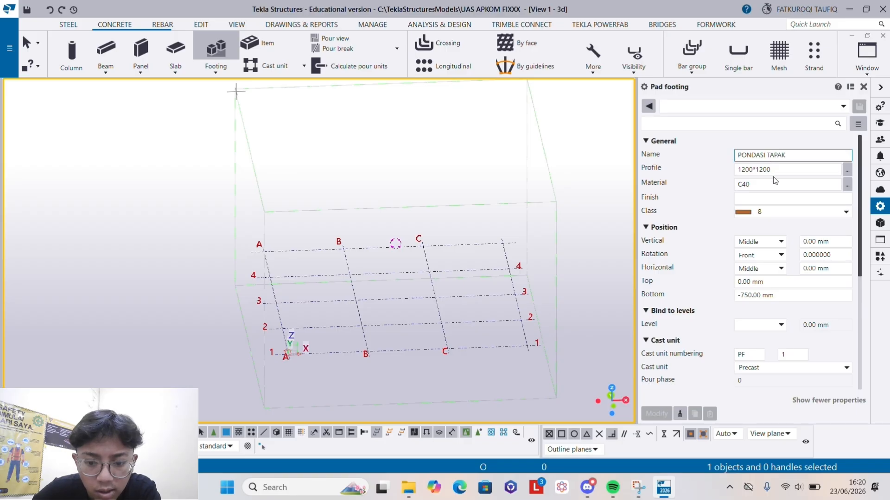
pyautogui.press('Tab')
pyautogui.write('1000')
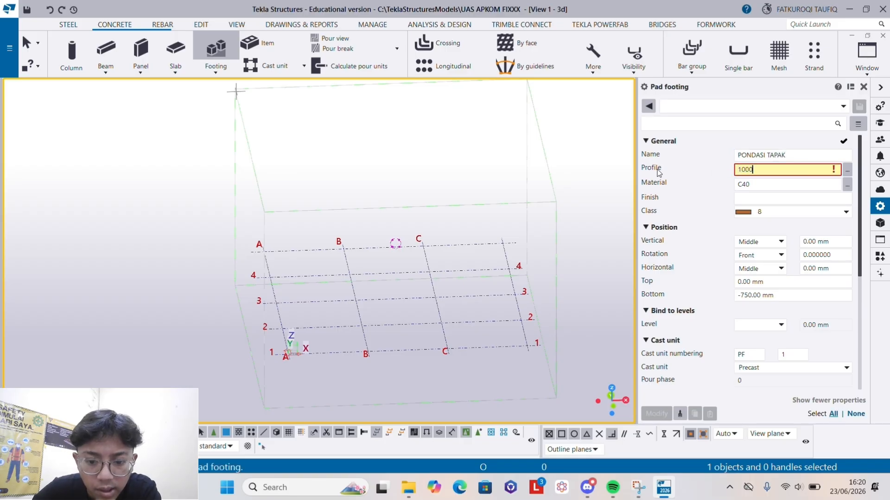
pyautogui.write('*1000')
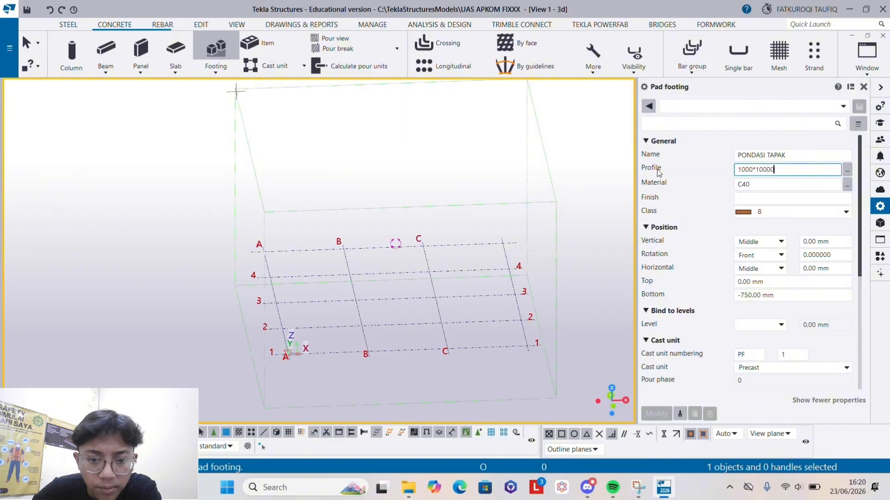
# - Set the pad footing's top level to -1150 and its bottom level to -1500
pyautogui.click(780, 285)
pyautogui.moveTo(777, 284); pyautogui.dragTo(679, 281)
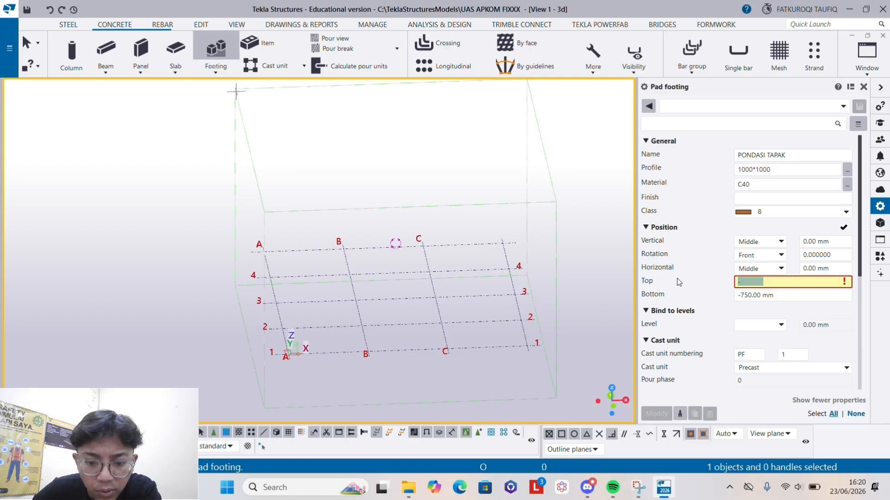
pyautogui.write('-1150')
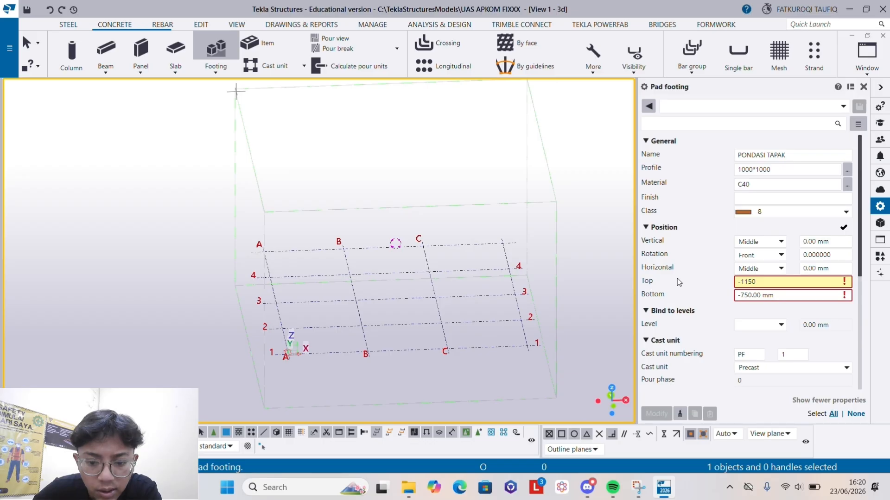
pyautogui.press('Tab')
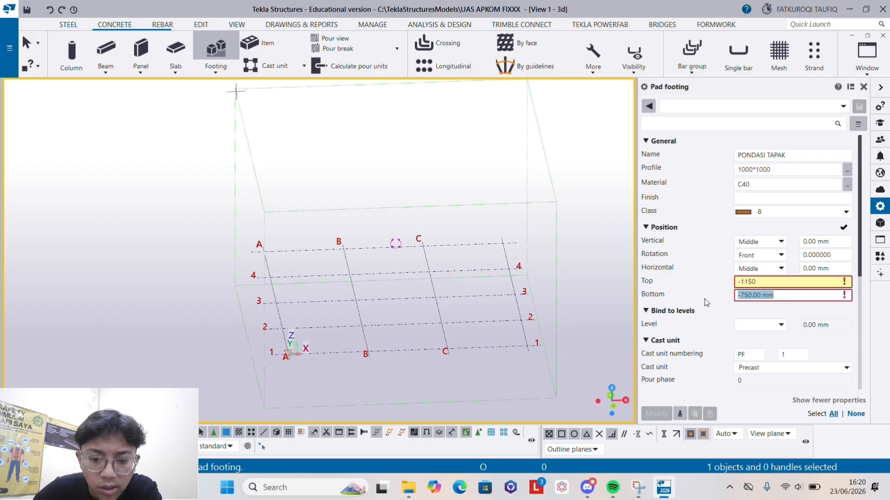
pyautogui.write('-1500')
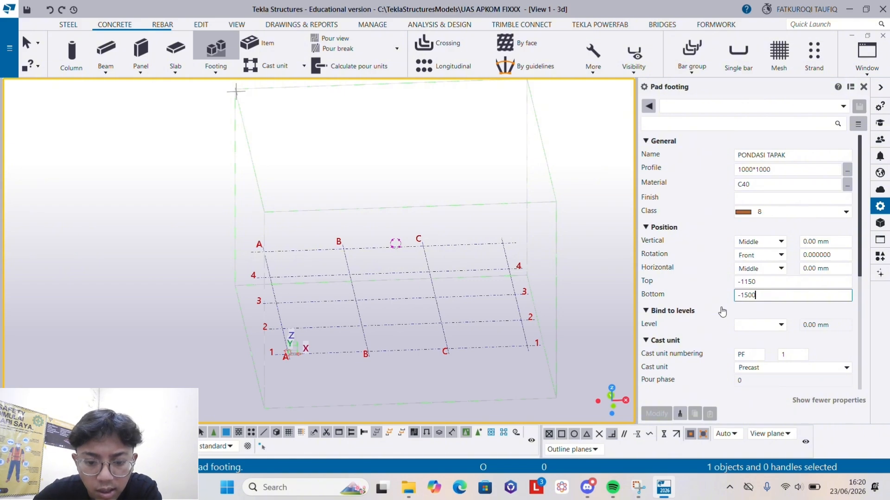
# - Change the pad footing's cast unit type to Cast in place
pyautogui.scroll(-1, 722, 312)
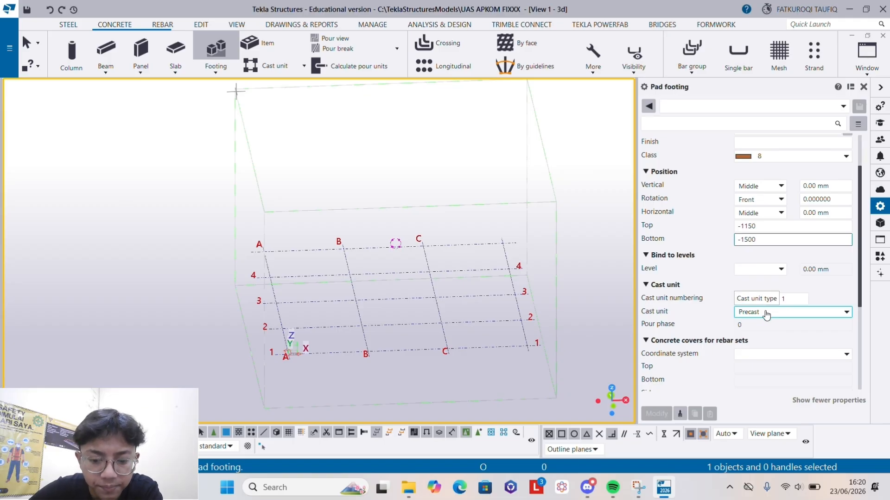
pyautogui.click(766, 312)
pyautogui.click(764, 337)
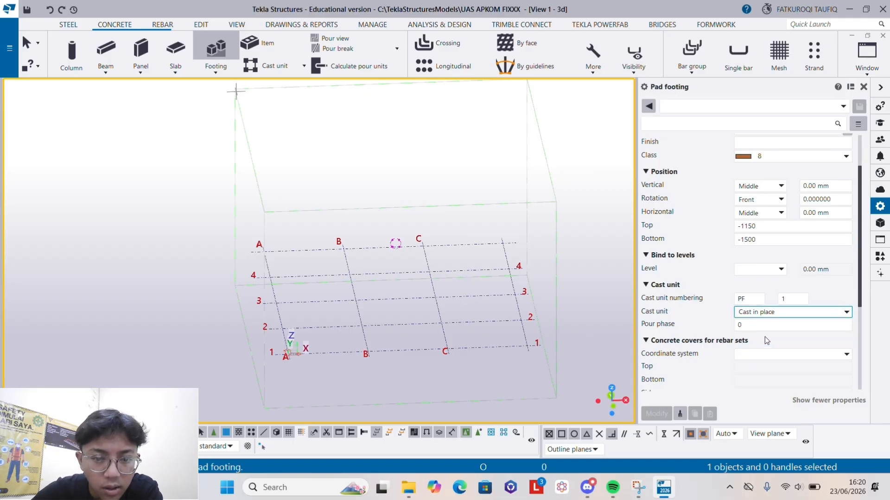
pyautogui.scroll(-2, 716, 310)
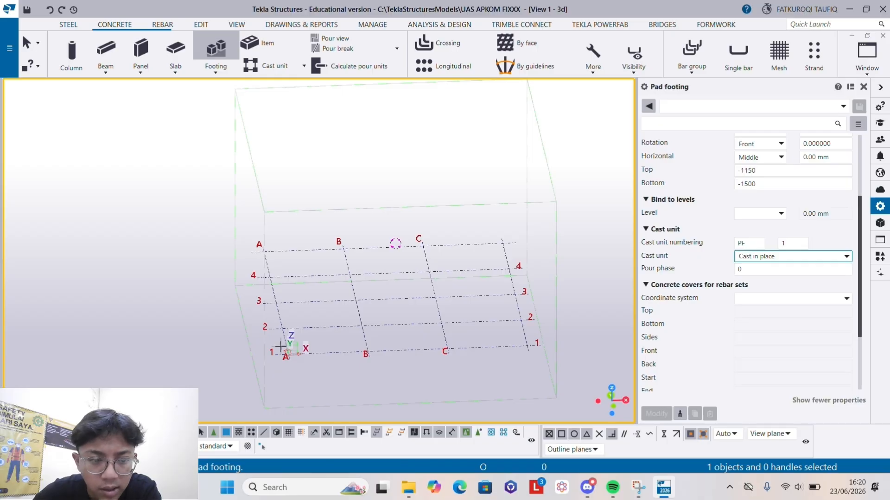
# - Place the pad footing at the intersection of grid lines A and 1
pyautogui.scroll(5, 285, 353)
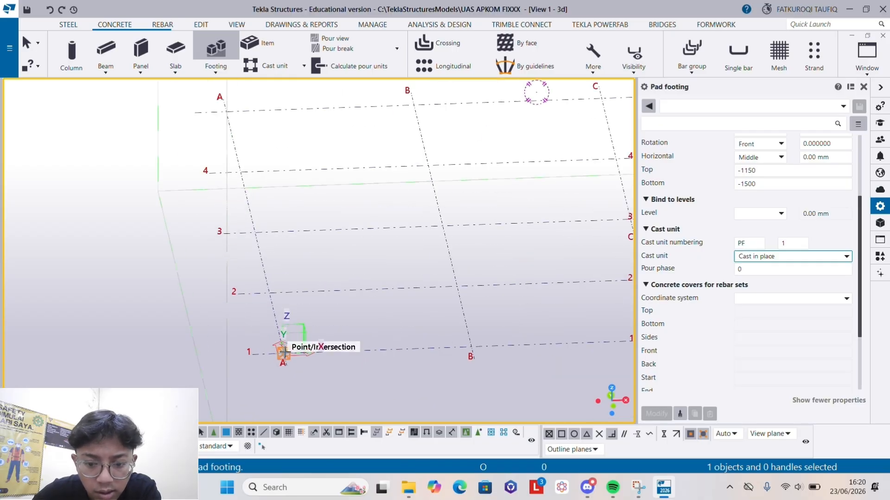
pyautogui.click(285, 353)
pyautogui.click(411, 273)
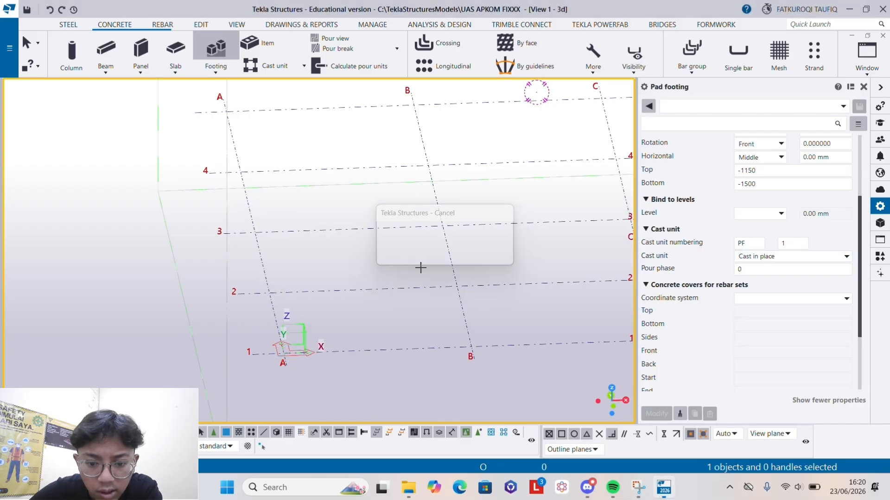
pyautogui.scroll(5, 251, 376)
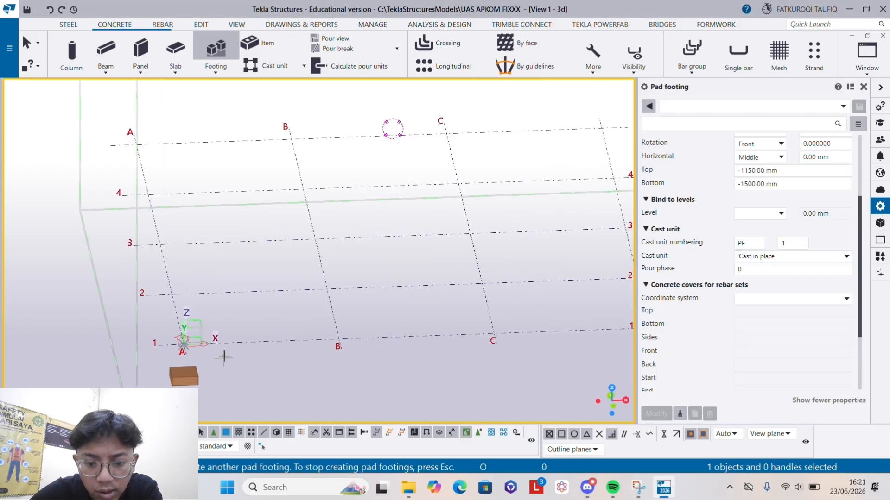
pyautogui.scroll(-3, 339, 320)
pyautogui.scroll(3, 233, 370)
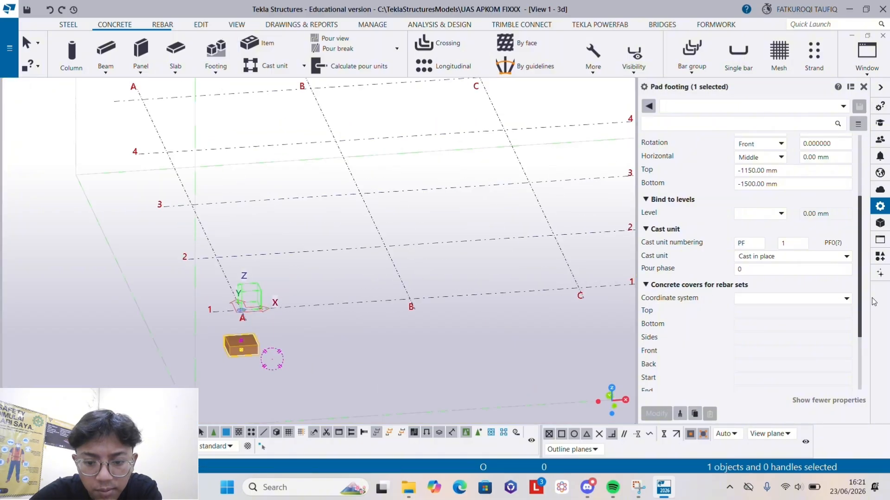
# - Set the footing's rebar-set concrete covers to the Global coordinate system with 30 mm top, bottom and sides, and apply them to the selected footing
pyautogui.click(788, 298)
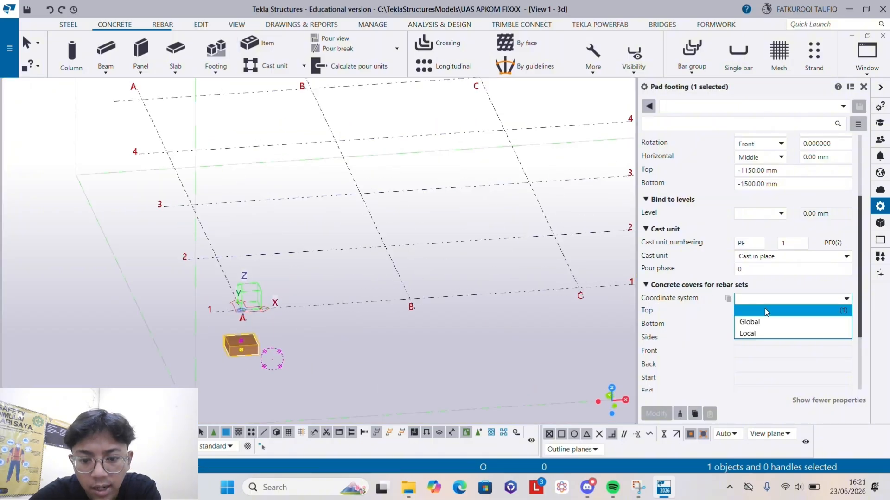
pyautogui.click(748, 322)
pyautogui.click(747, 311)
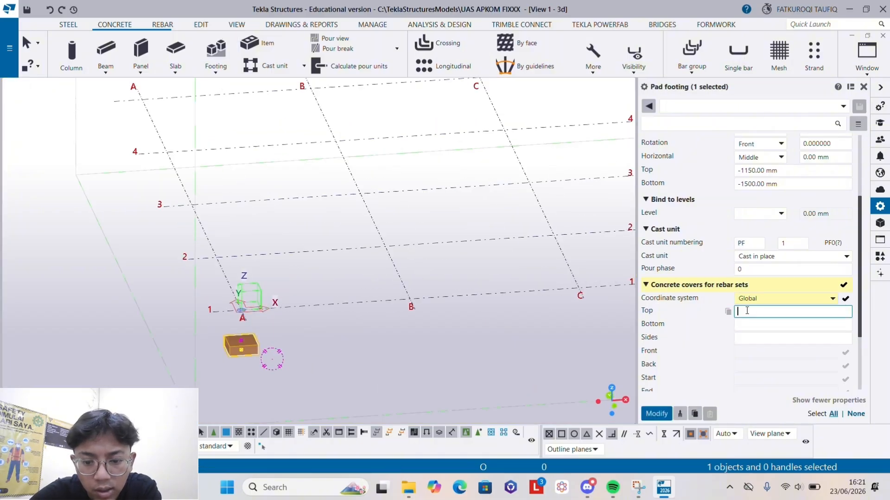
pyautogui.write('30')
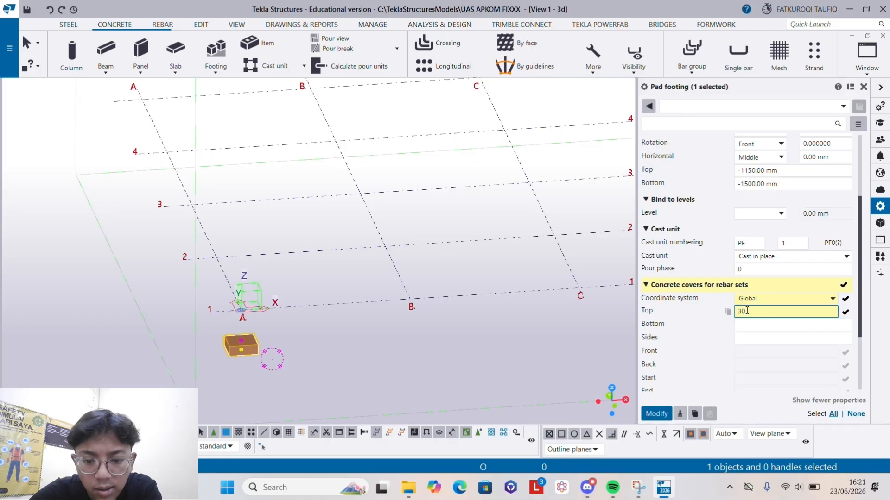
pyautogui.click(745, 327)
pyautogui.write('30')
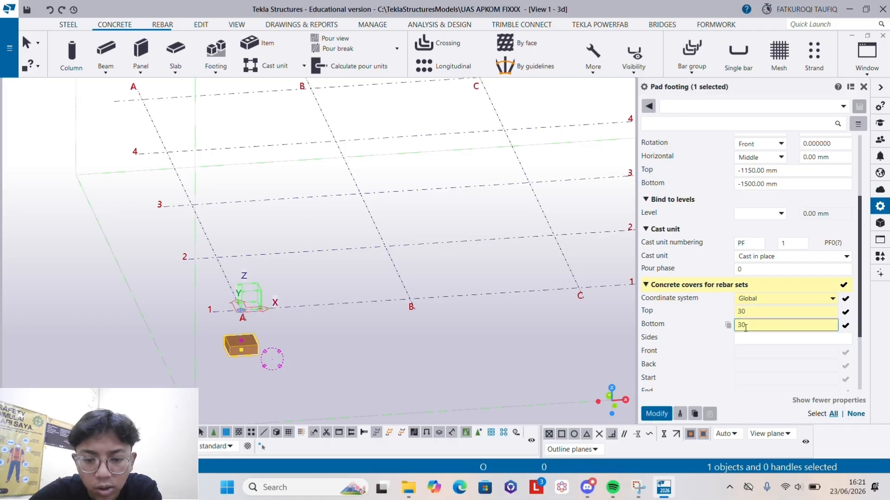
pyautogui.click(779, 339)
pyautogui.write('30')
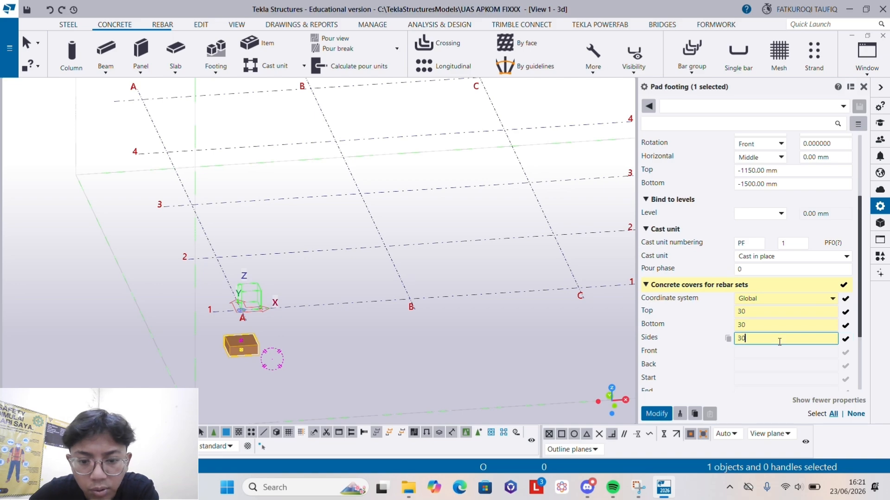
pyautogui.click(656, 414)
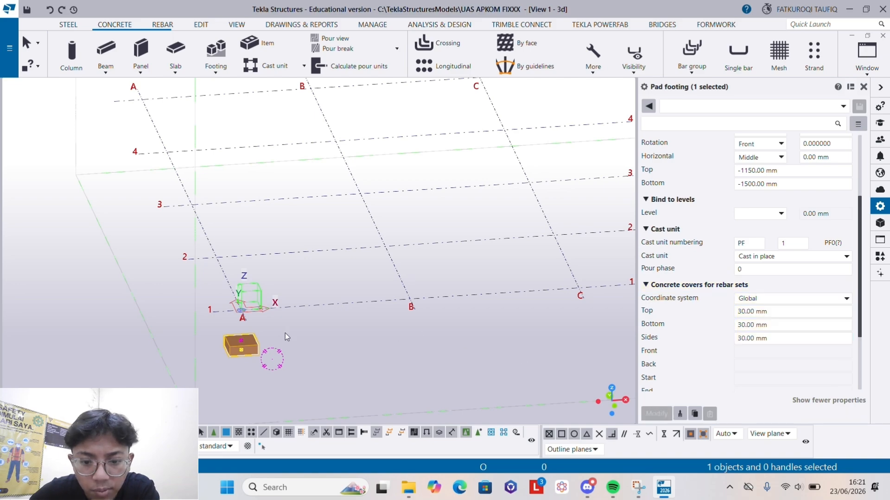
# - Copy the A-1 footing along grid line A to the four other grid rows, 5000 mm apart
pyautogui.rightClick(236, 359)
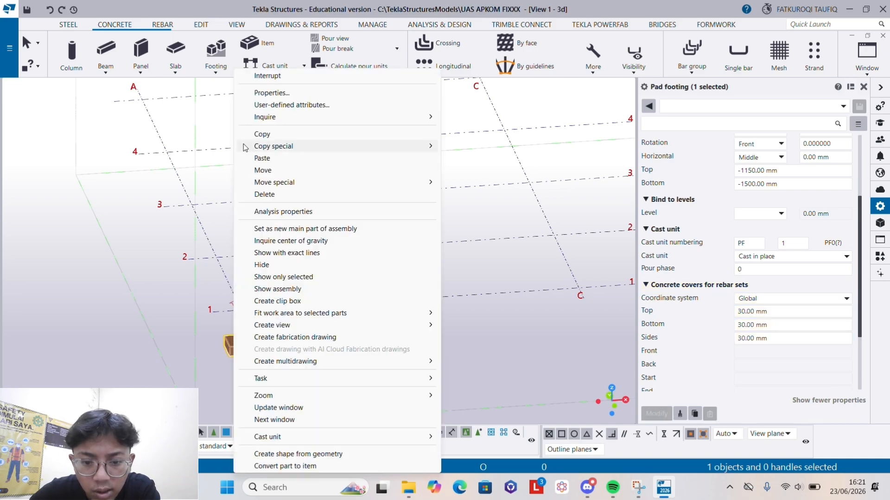
pyautogui.click(262, 135)
pyautogui.click(213, 311)
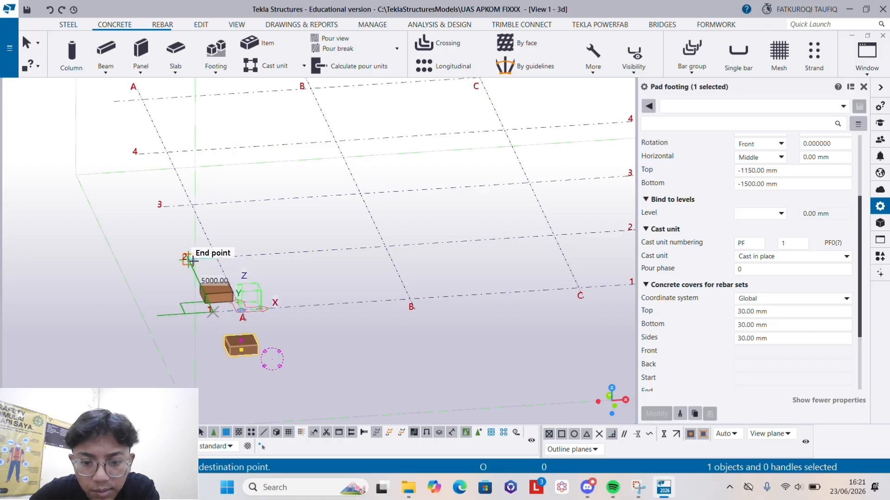
pyautogui.click(190, 259)
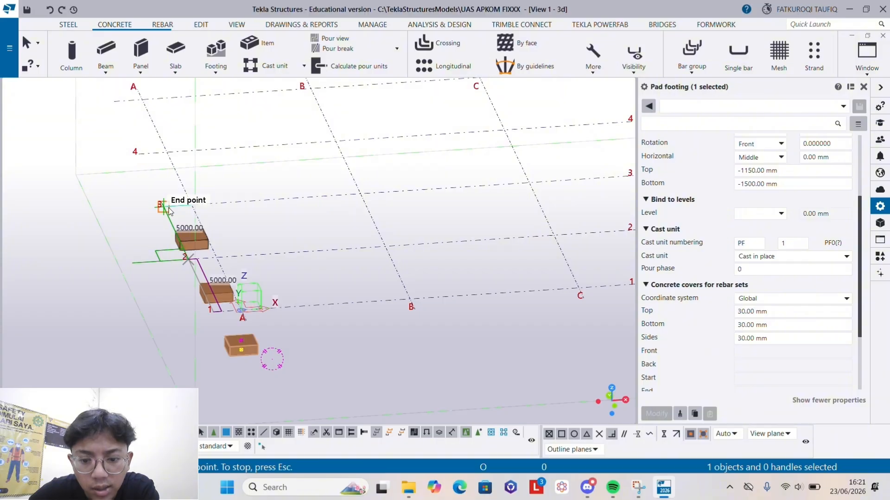
pyautogui.click(168, 208)
pyautogui.scroll(-2, 196, 279)
pyautogui.scroll(2, 194, 230)
pyautogui.scroll(1, 135, 160)
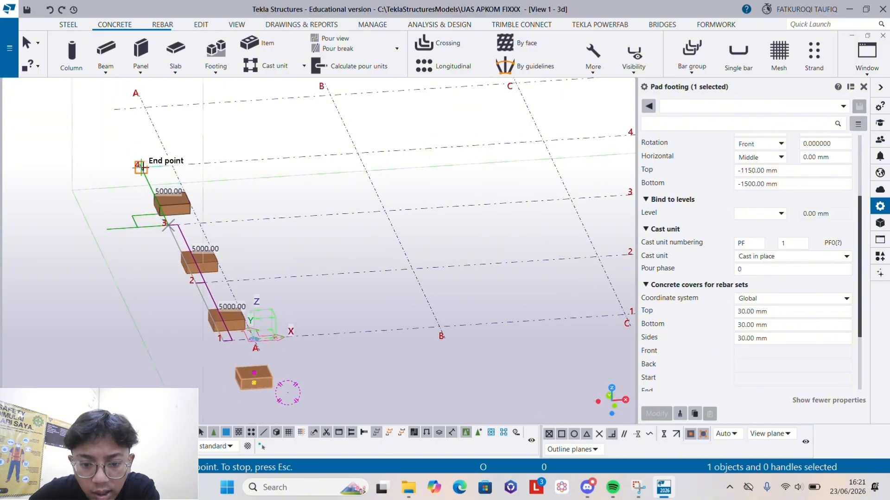
pyautogui.click(141, 165)
pyautogui.scroll(-1, 144, 158)
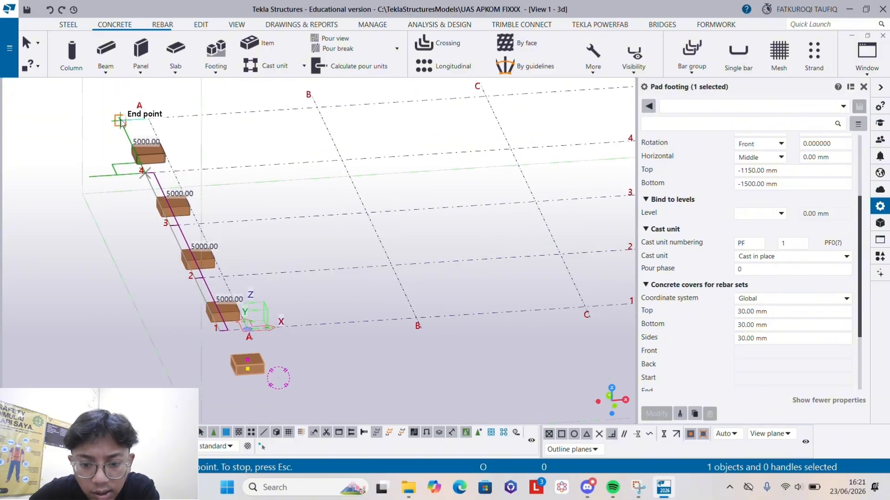
pyautogui.press('Escape')
# - Copy all the footings on grid line A linearly with dX 6000 and 3 copies
pyautogui.scroll(-1, 179, 235)
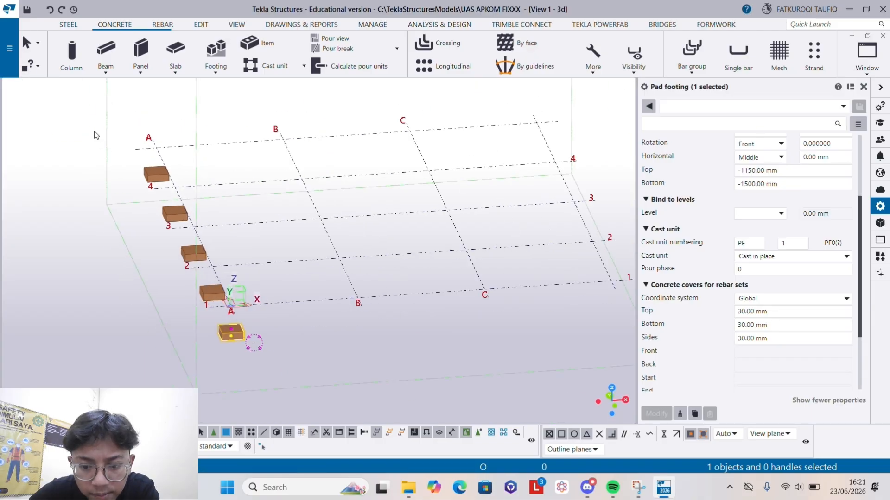
pyautogui.moveTo(93, 130); pyautogui.dragTo(259, 386)
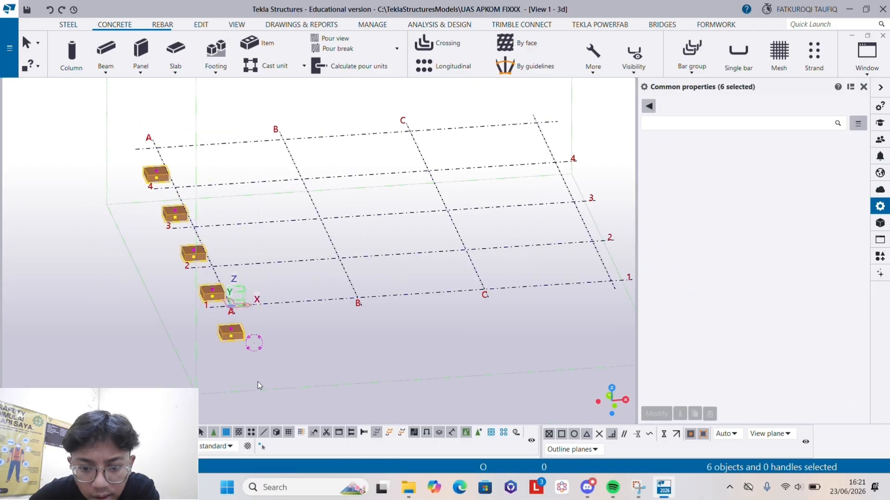
pyautogui.rightClick(171, 181)
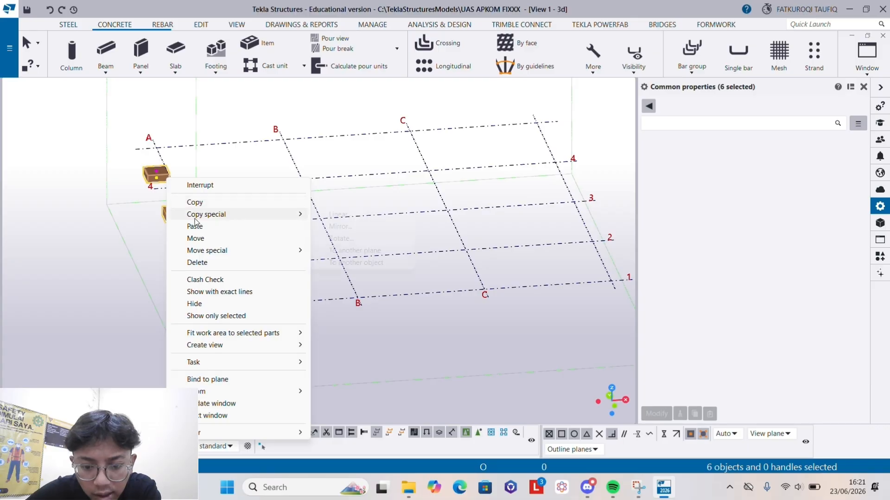
pyautogui.click(347, 216)
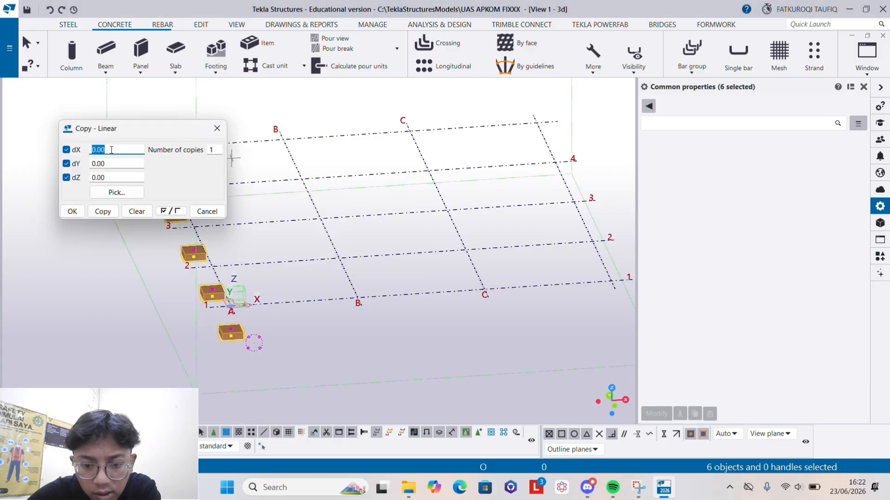
pyautogui.write('6000')
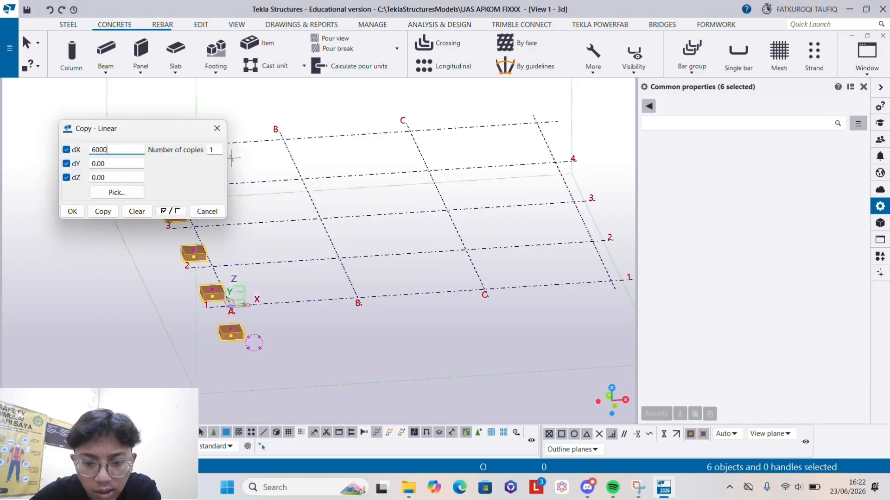
pyautogui.doubleClick(209, 150)
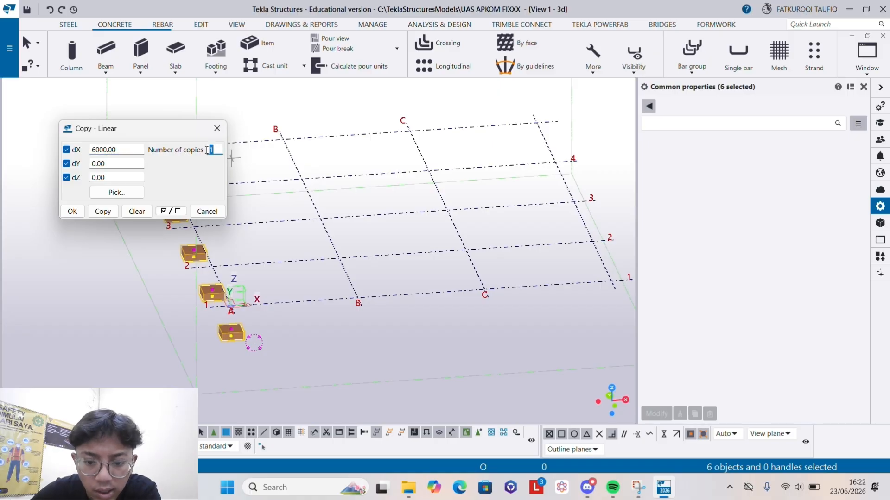
pyautogui.write('3')
pyautogui.click(103, 211)
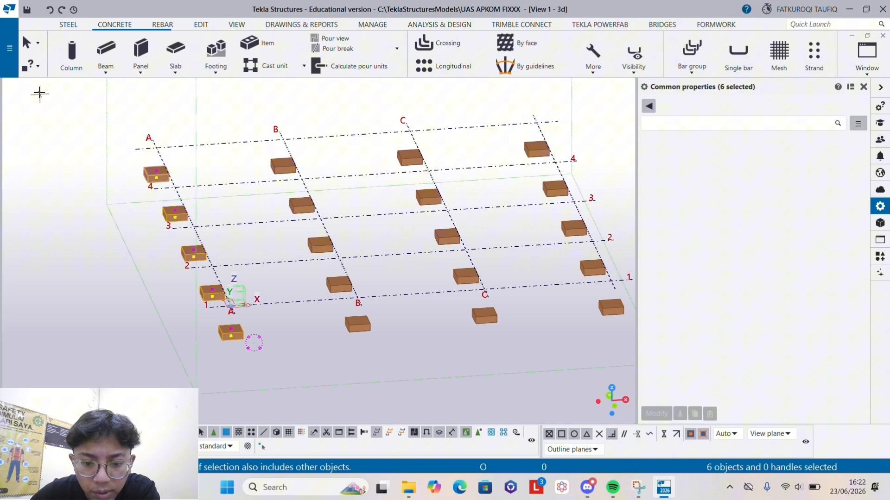
pyautogui.click(30, 43)
# - Delete the pad footing at B-4 and the three at C-2, C-3 and C-4
pyautogui.click(298, 202)
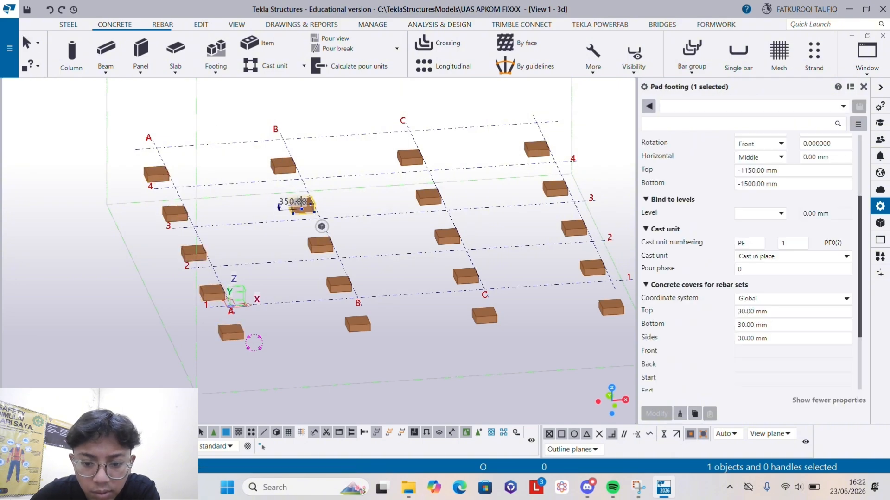
pyautogui.click(384, 202)
pyautogui.moveTo(403, 183); pyautogui.dragTo(503, 297)
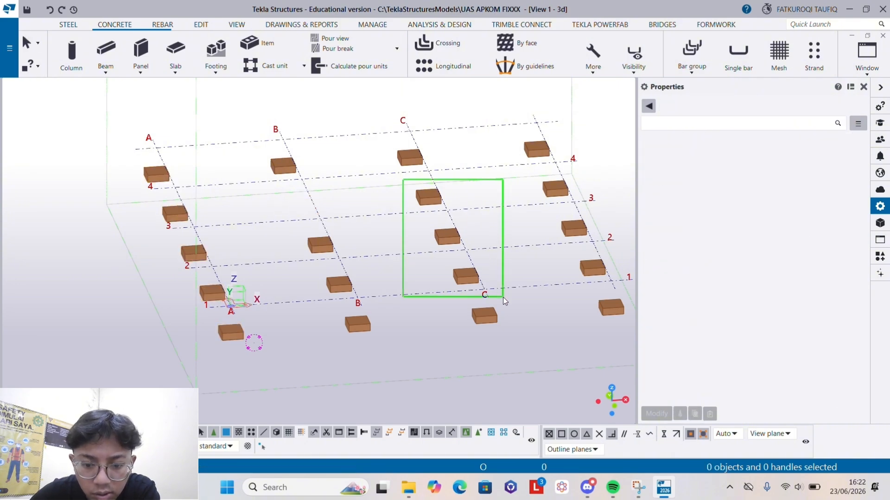
pyautogui.press('Delete')
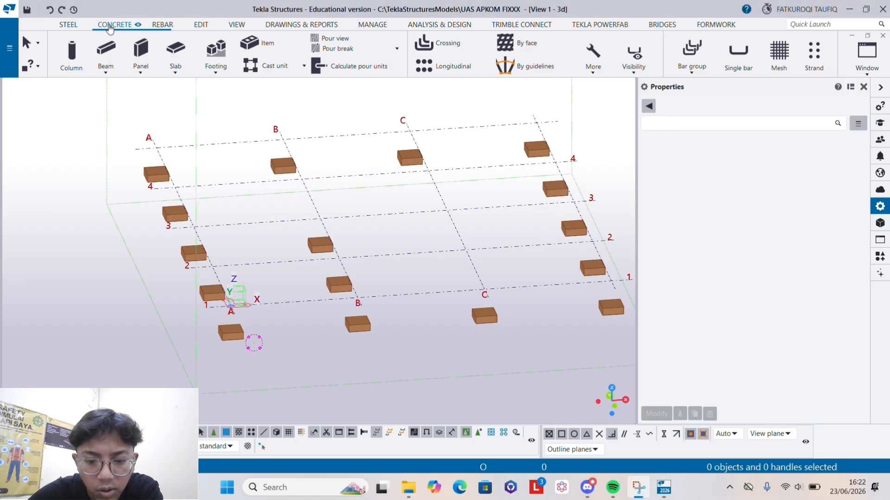
# - Set up a new concrete column named KOLOM 1 with its top at 500 mm and its bottom at -1150 mm
pyautogui.click(71, 53)
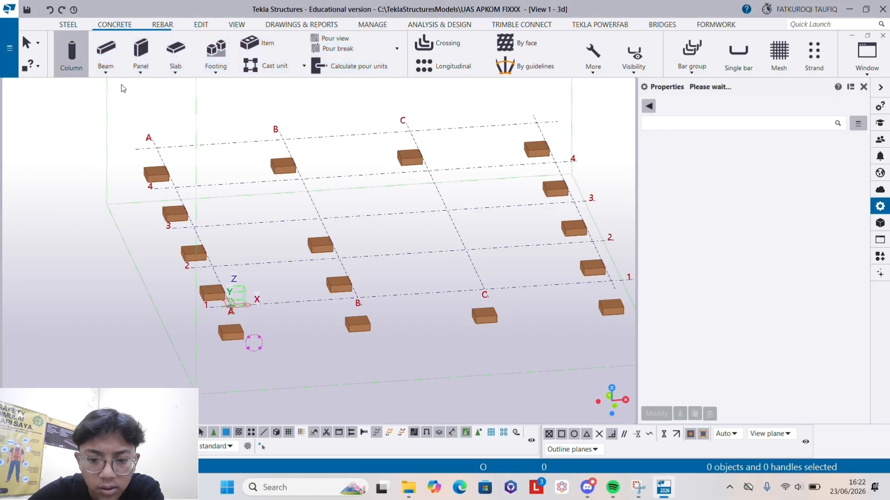
pyautogui.scroll(4, 774, 167)
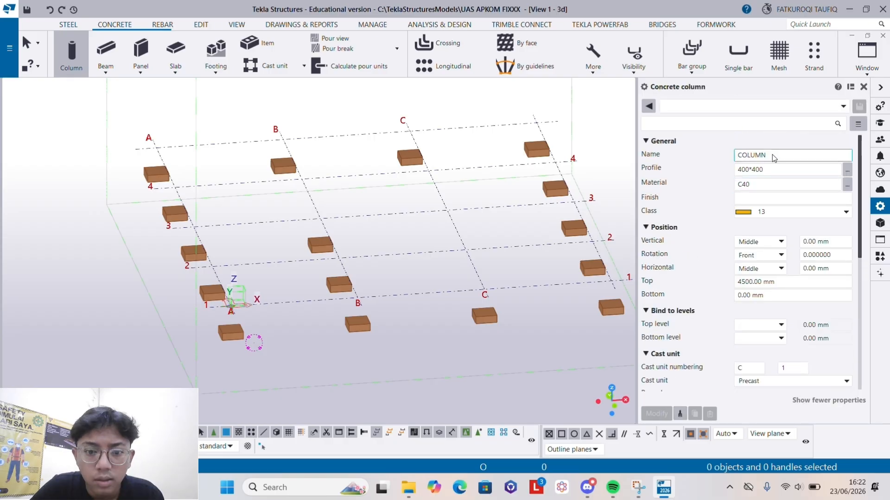
pyautogui.doubleClick(772, 155)
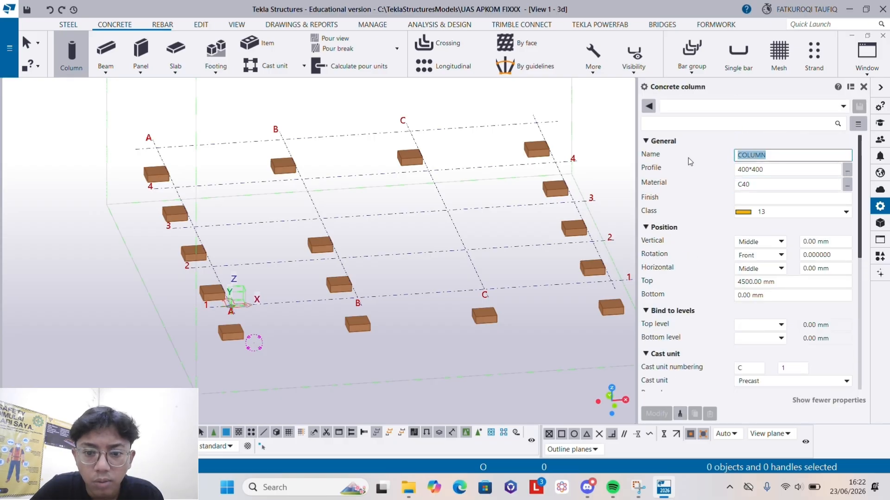
pyautogui.write('KOLOM 1')
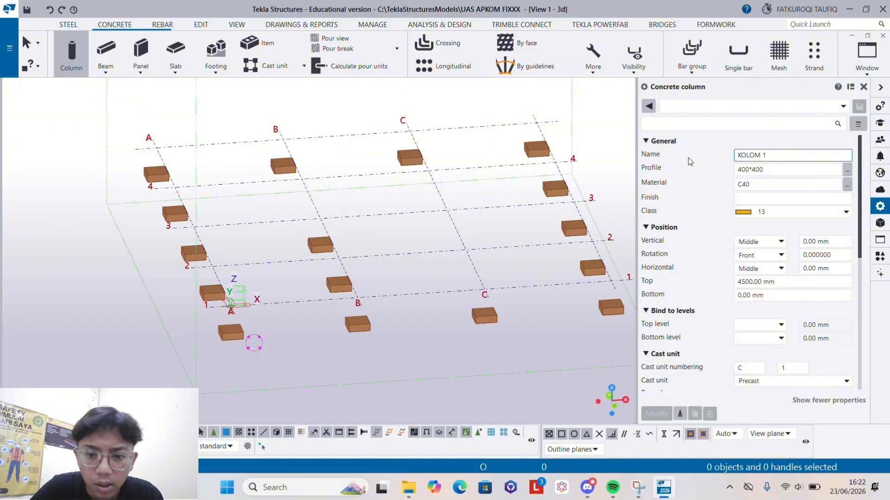
pyautogui.click(774, 170)
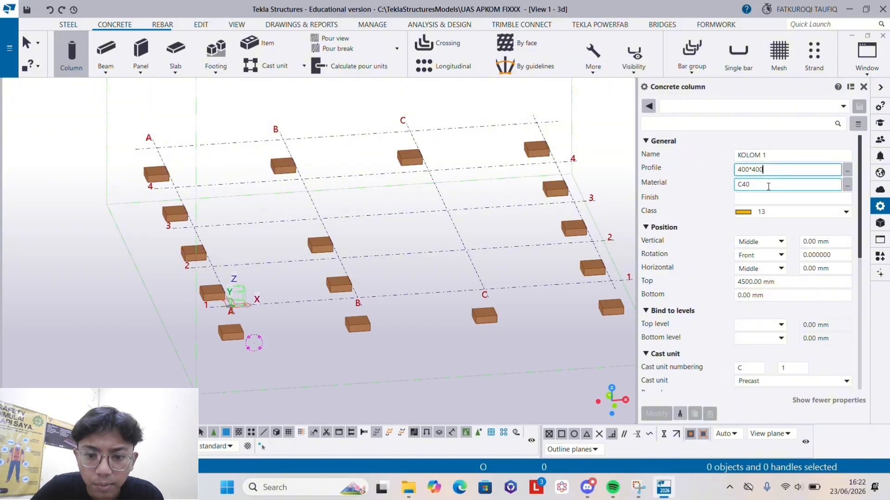
pyautogui.click(791, 281)
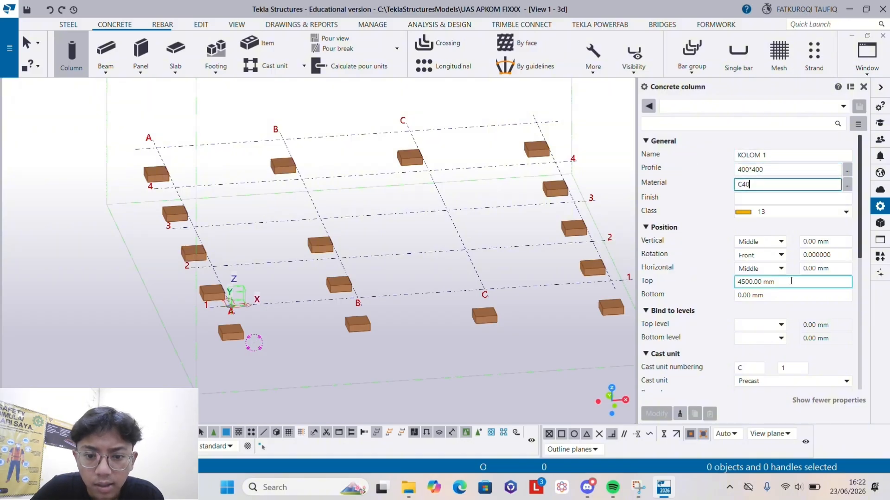
pyautogui.moveTo(791, 282); pyautogui.dragTo(721, 291)
pyautogui.write('500')
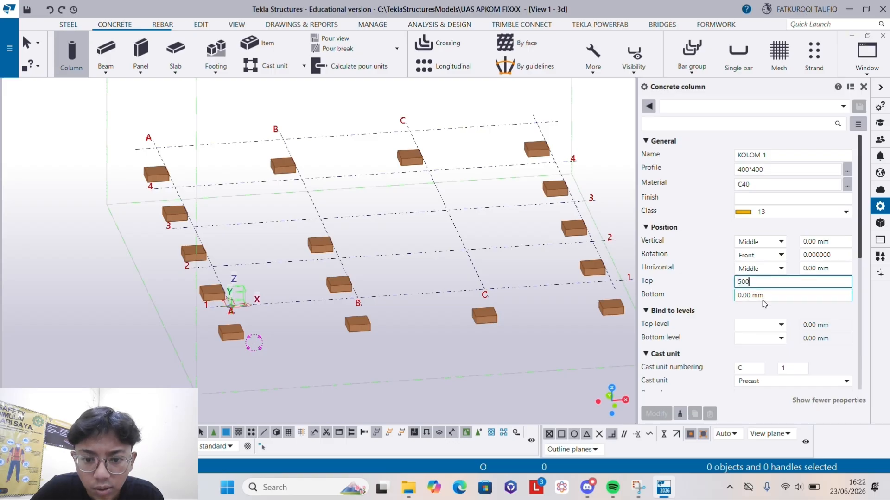
pyautogui.moveTo(767, 297); pyautogui.dragTo(685, 305)
pyautogui.write('-1150')
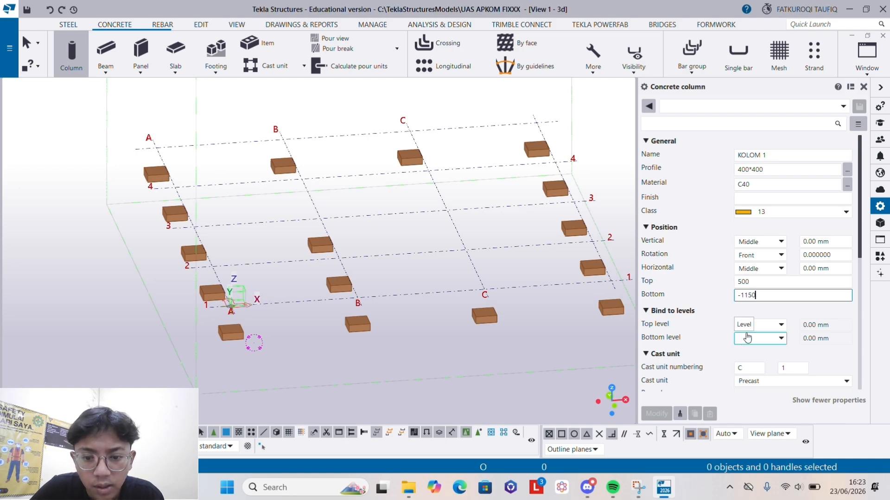
# - Place the concrete column at the intersection of grid lines A and 1 and end column creation
pyautogui.scroll(-1, 671, 336)
pyautogui.scroll(-1, 670, 336)
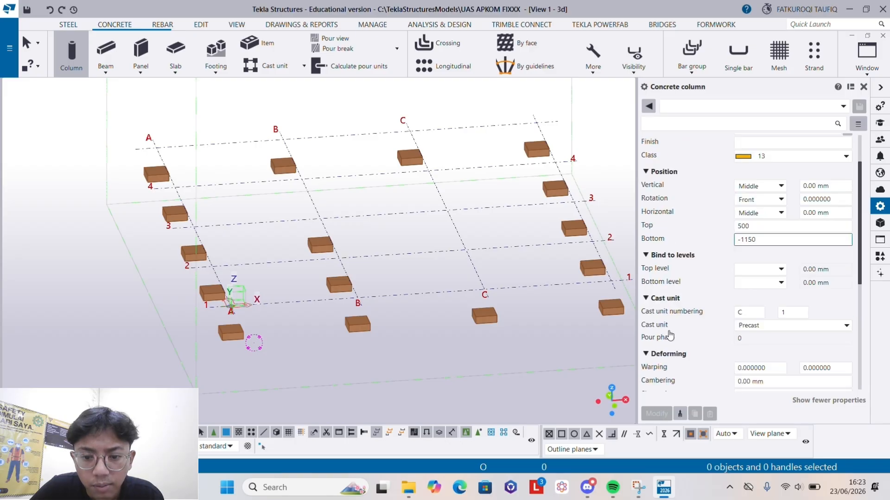
pyautogui.scroll(-3, 674, 363)
pyautogui.scroll(-5, 674, 364)
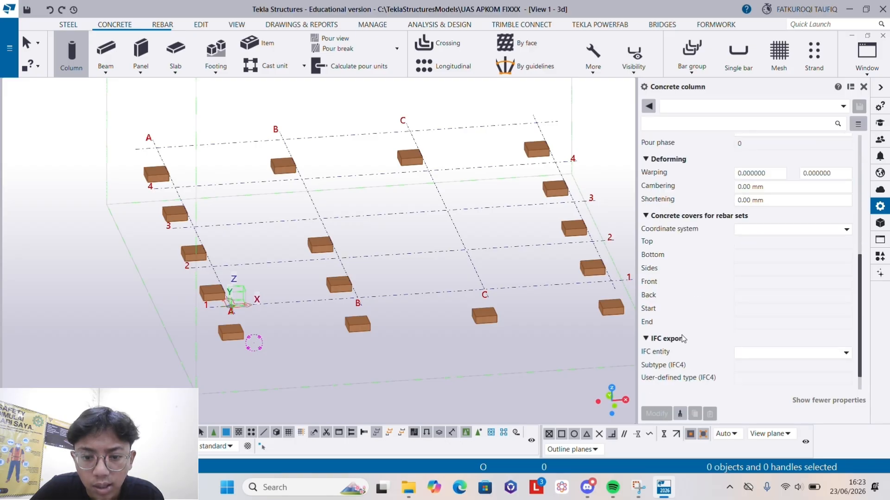
pyautogui.scroll(2, 209, 331)
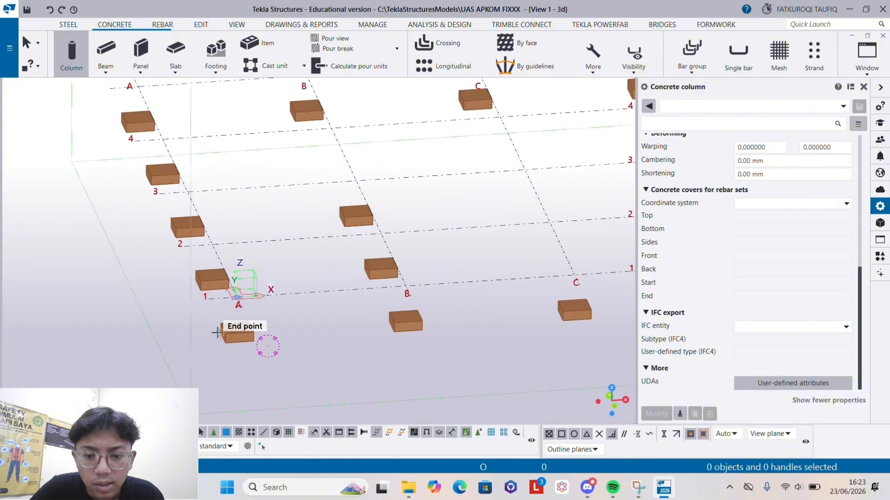
pyautogui.click(236, 294)
pyautogui.scroll(-2, 236, 295)
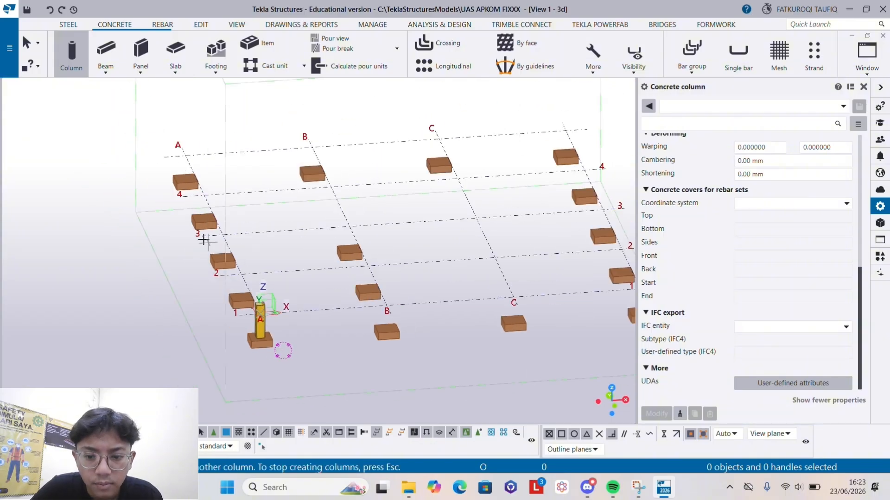
pyautogui.click(25, 51)
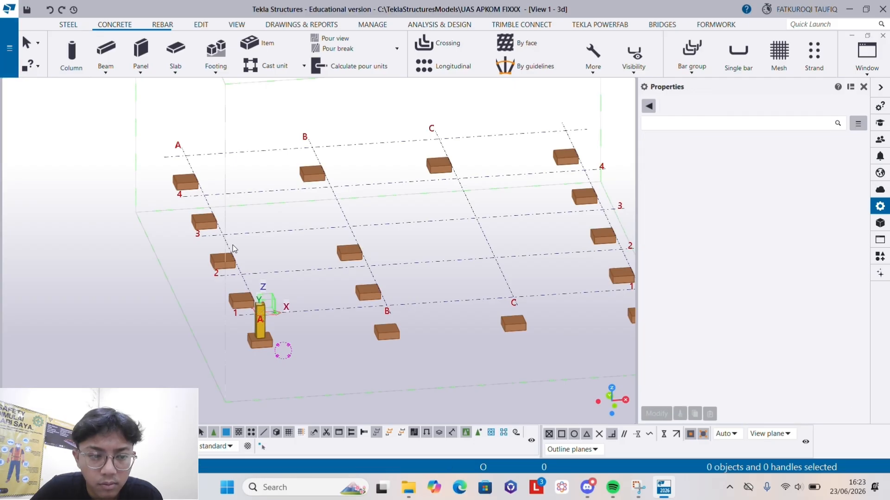
# - Select the column at A-1 and start copying it
pyautogui.scroll(5, 262, 306)
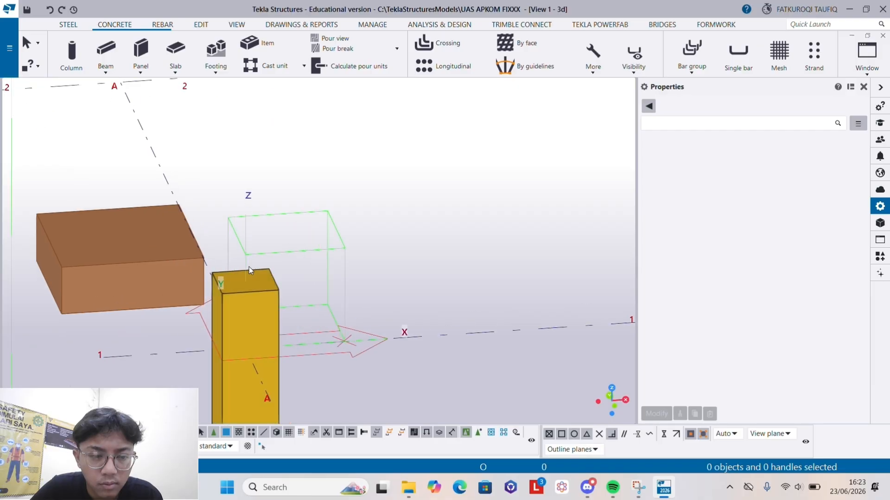
pyautogui.scroll(-2, 249, 267)
pyautogui.click(250, 292)
pyautogui.scroll(-3, 251, 291)
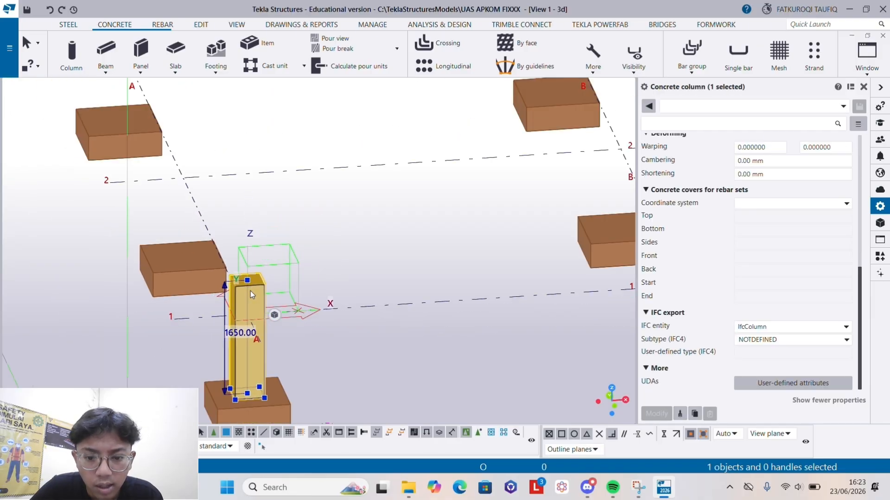
pyautogui.rightClick(250, 291)
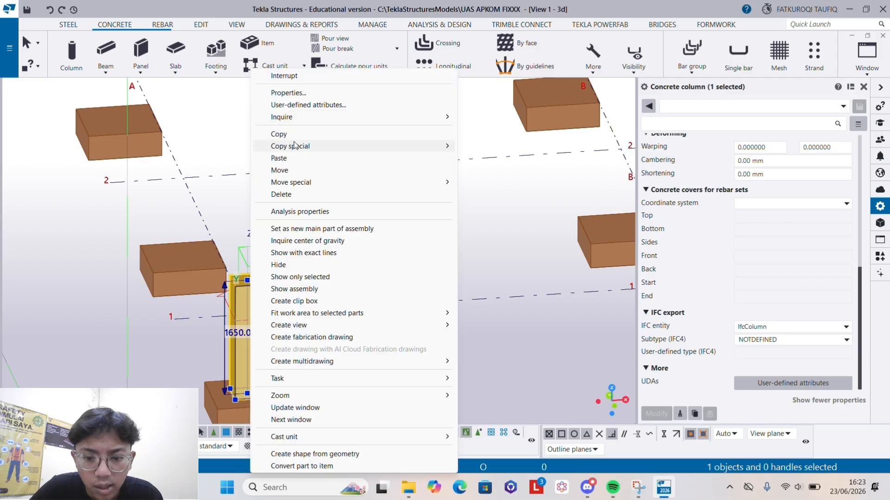
pyautogui.scroll(-1, 301, 147)
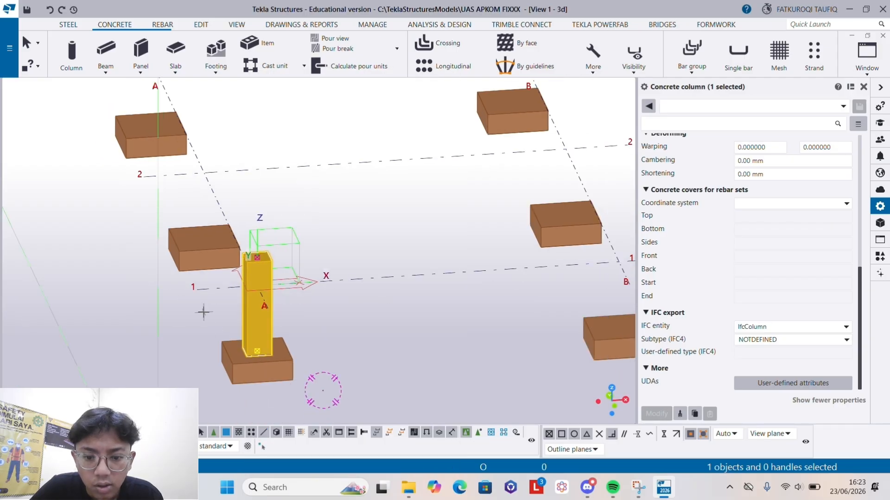
# - Try to change the selected column's cast unit type to Cast in place
pyautogui.scroll(3, 743, 298)
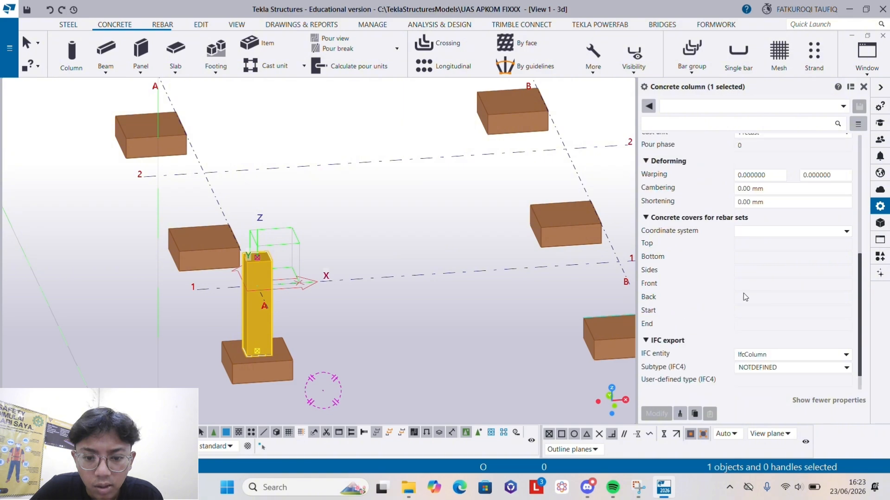
pyautogui.scroll(2, 745, 295)
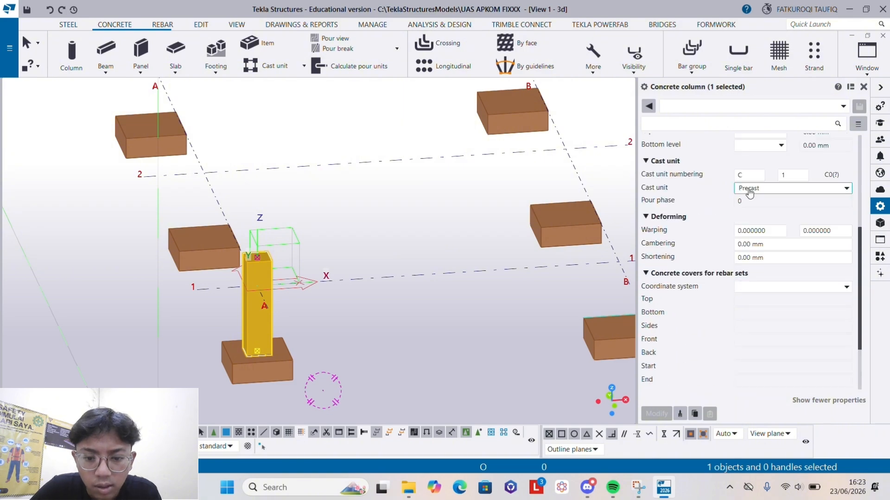
pyautogui.click(750, 189)
pyautogui.click(756, 212)
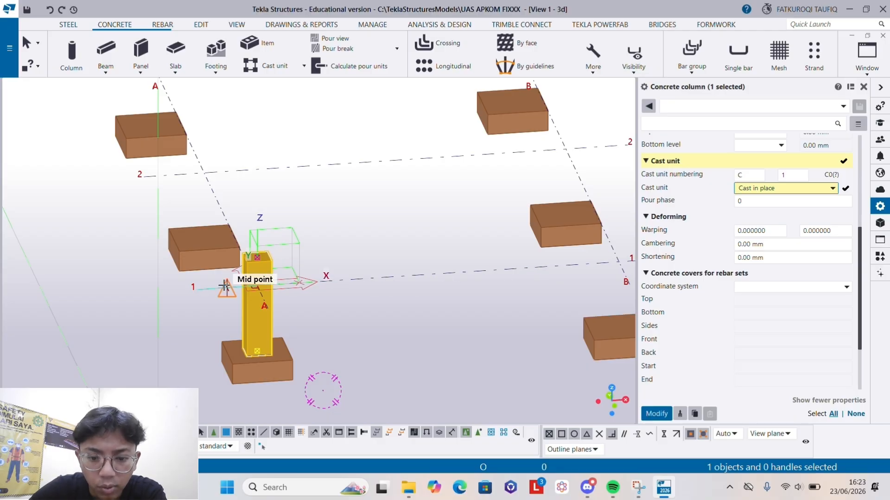
# - Copy the A-1 column along grid line A onto the four other footings, 5000 mm apart
pyautogui.scroll(-1, 229, 300)
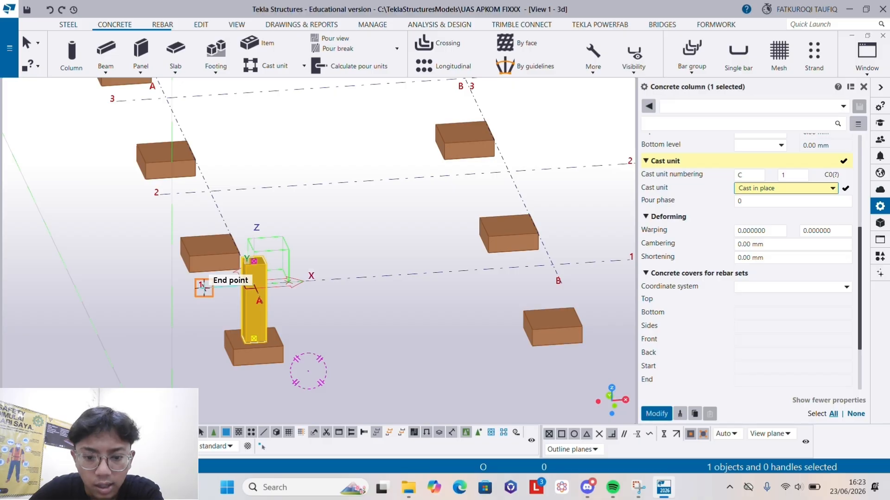
pyautogui.click(203, 286)
pyautogui.click(160, 193)
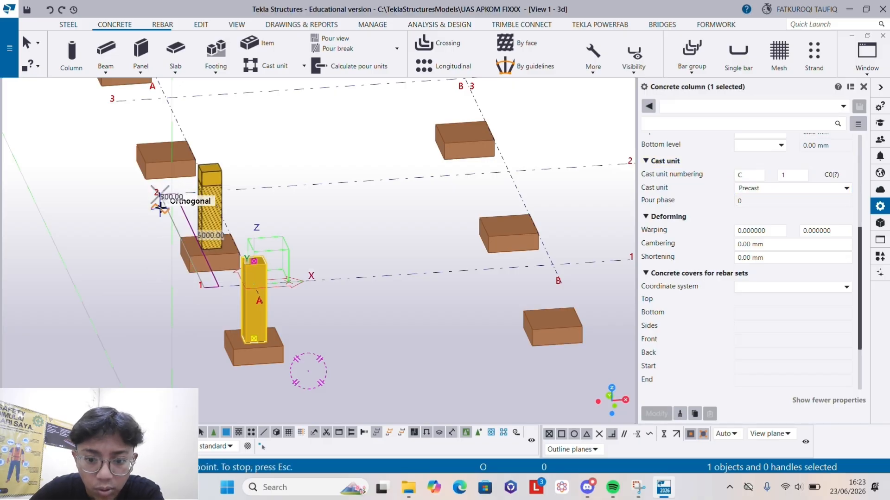
pyautogui.scroll(-2, 211, 333)
pyautogui.scroll(1, 138, 170)
pyautogui.click(149, 180)
pyautogui.scroll(-1, 147, 182)
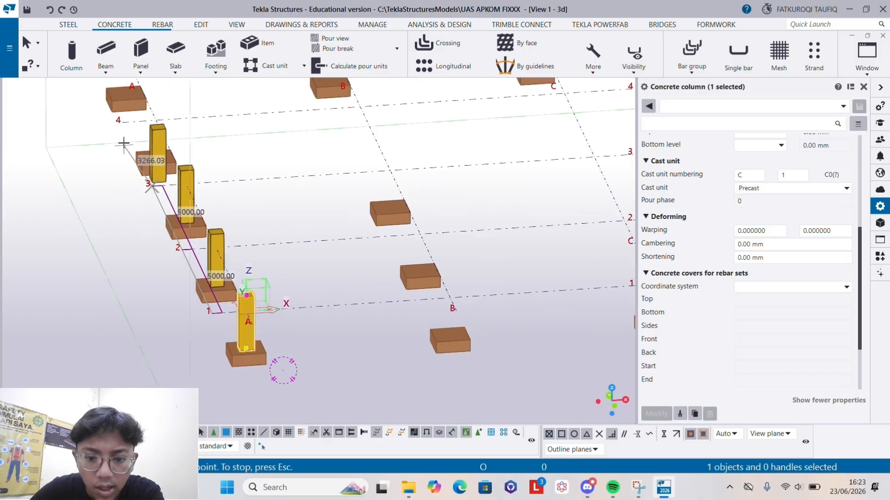
pyautogui.scroll(1, 120, 132)
pyautogui.click(122, 117)
pyautogui.scroll(-3, 118, 118)
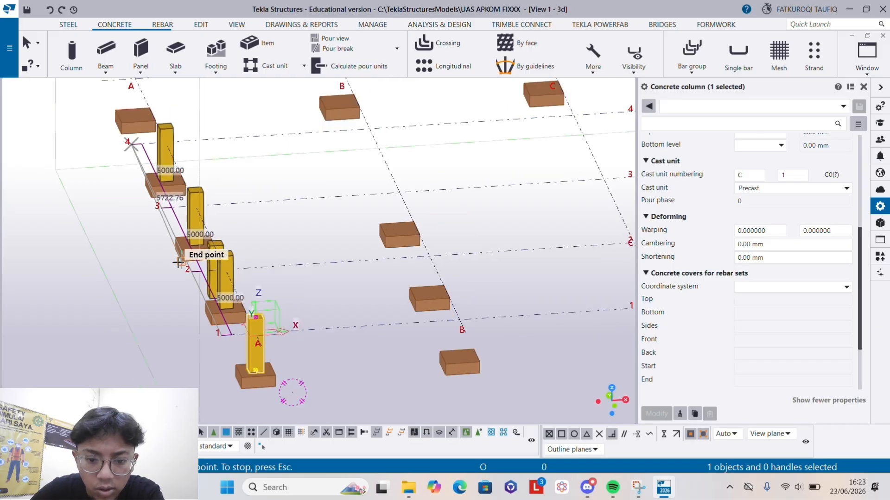
pyautogui.scroll(2, 104, 131)
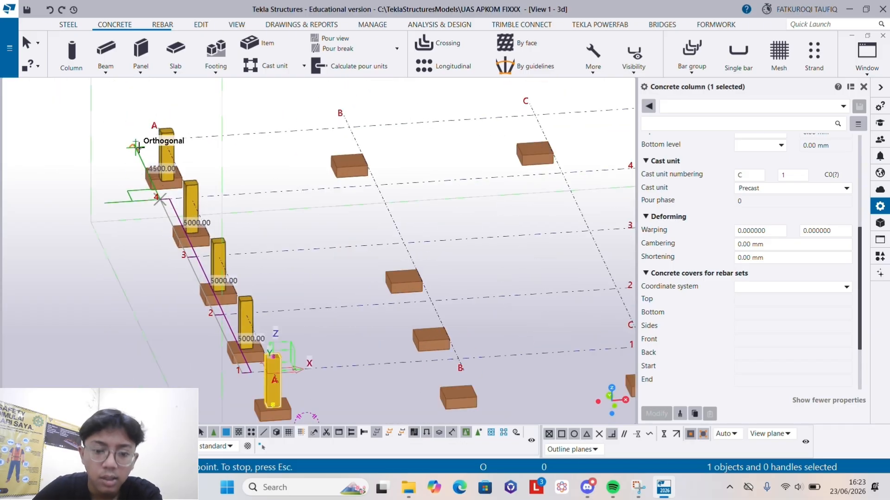
pyautogui.press('Escape')
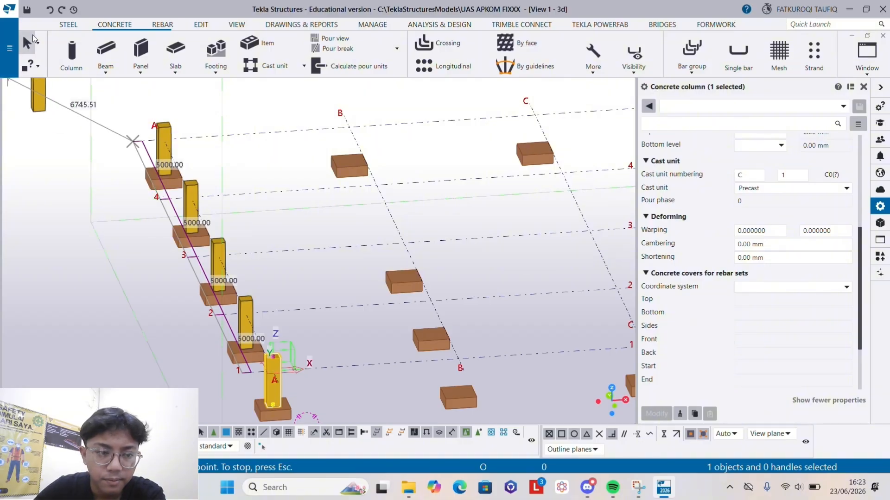
# - Copy all five columns on grid line A linearly with dX 6000 and 3 copies
pyautogui.click(171, 136)
pyautogui.scroll(-2, 171, 136)
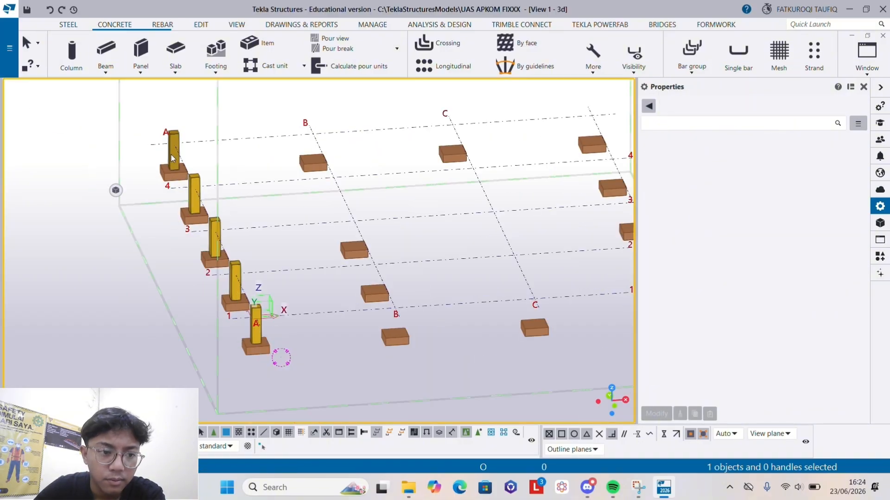
pyautogui.click(174, 168)
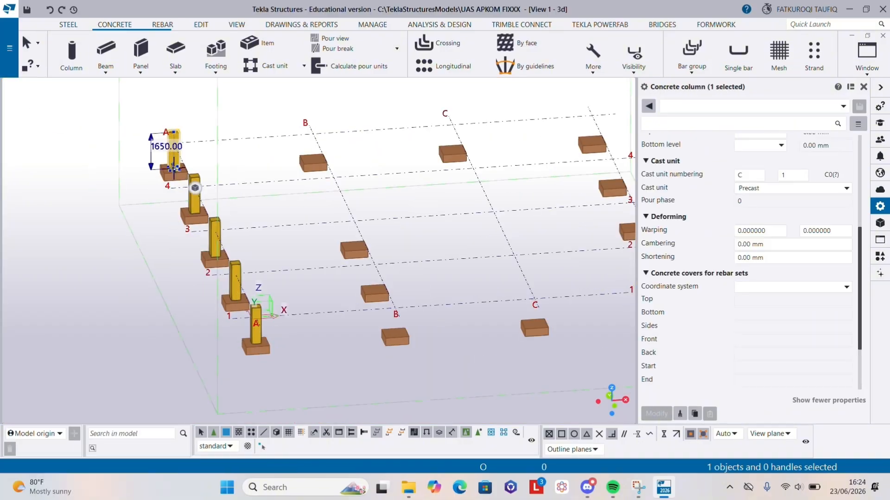
pyautogui.keyDown('ctrl'); pyautogui.click(190, 201); pyautogui.keyUp('ctrl')
pyautogui.keyDown('ctrl'); pyautogui.click(213, 252); pyautogui.keyUp('ctrl')
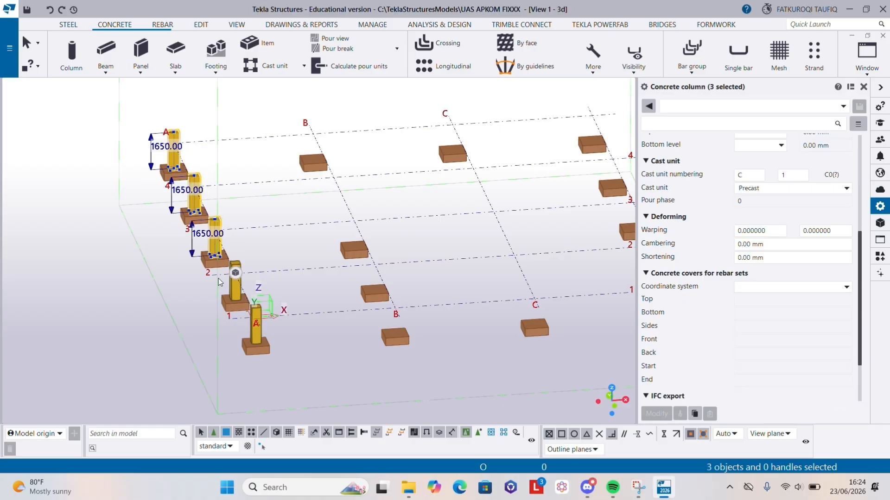
pyautogui.keyDown('ctrl'); pyautogui.click(234, 282); pyautogui.keyUp('ctrl')
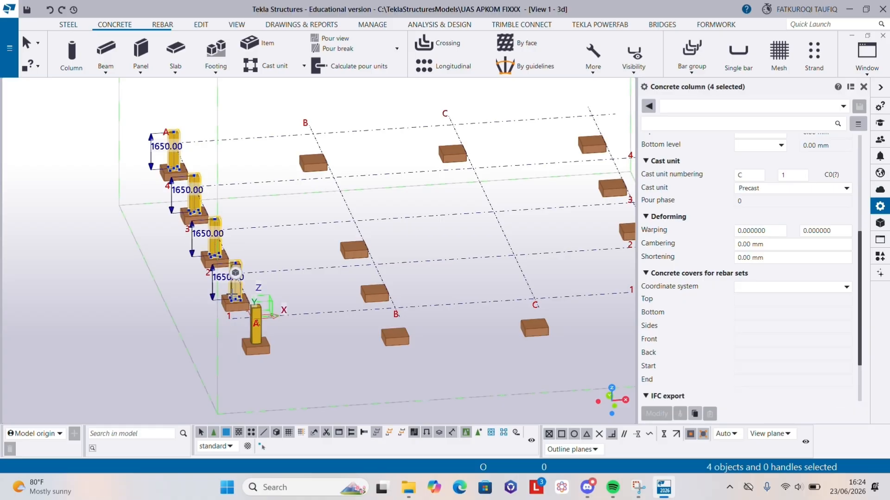
pyautogui.keyDown('ctrl'); pyautogui.click(253, 332); pyautogui.keyUp('ctrl')
pyautogui.rightClick(254, 333)
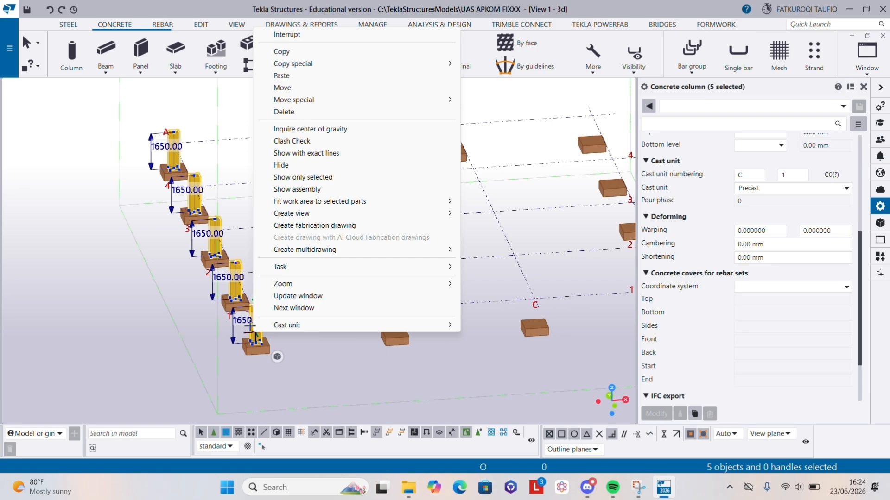
pyautogui.click(319, 100)
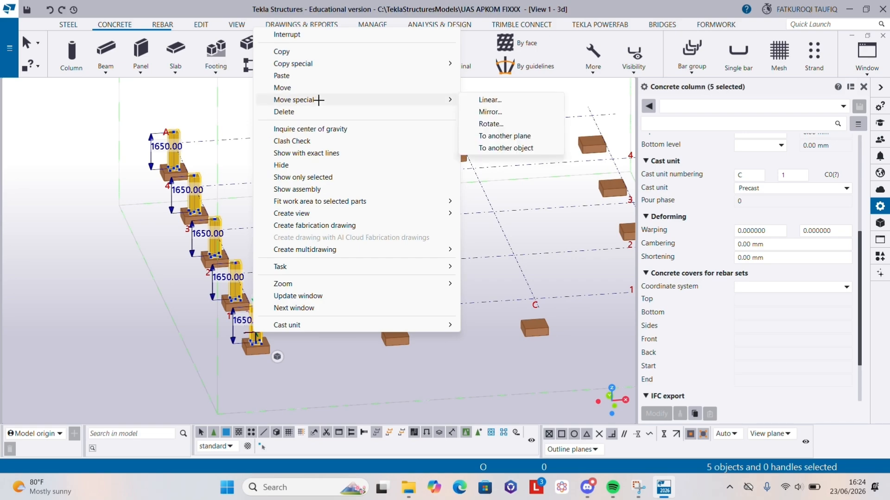
pyautogui.moveTo(315, 64)
pyautogui.click(485, 64)
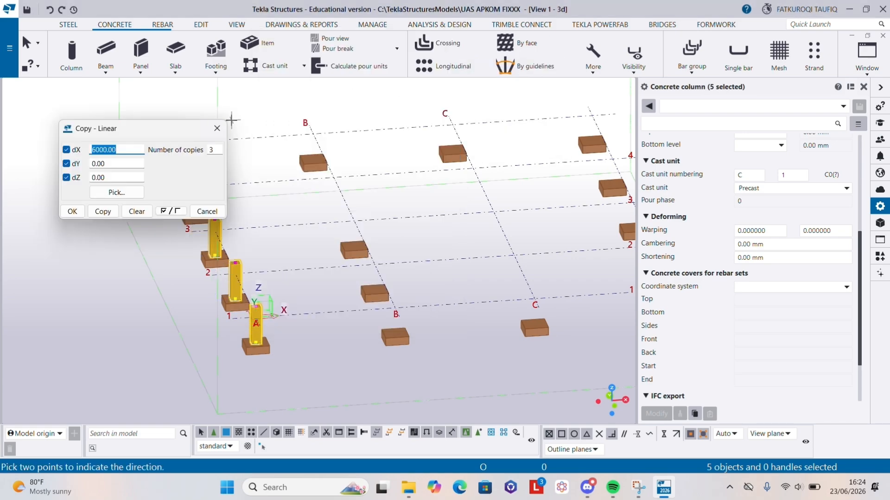
pyautogui.click(103, 216)
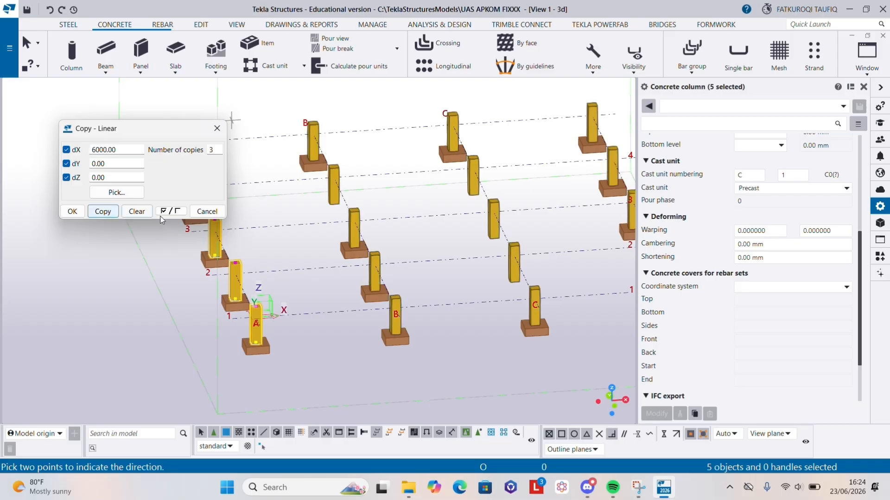
pyautogui.click(73, 211)
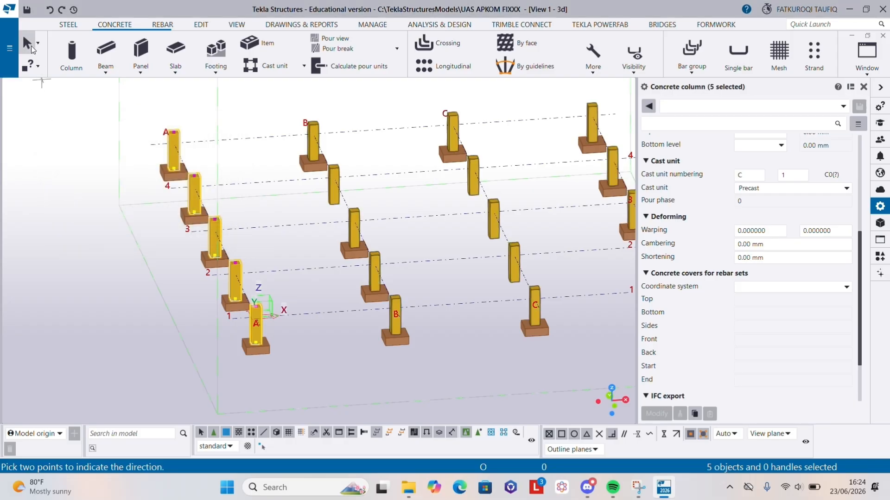
# - Delete the four concrete columns that have no footing, one on grid line B and three on grid line C
pyautogui.click(341, 176)
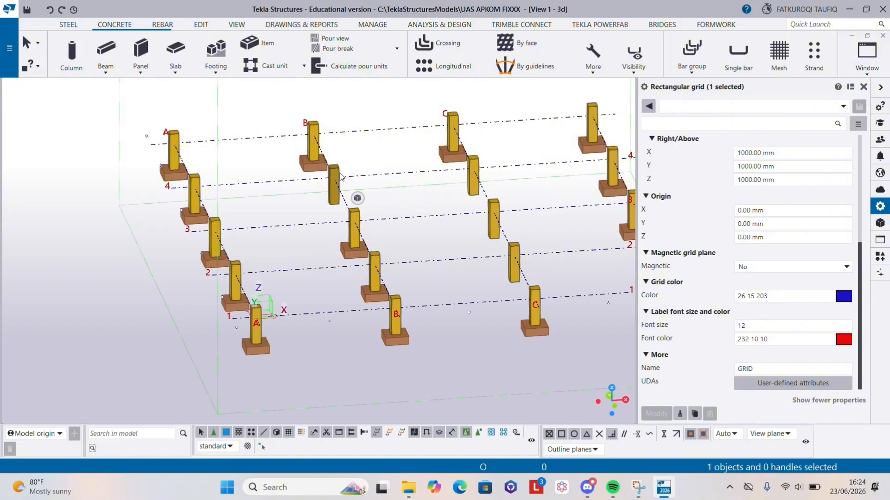
pyautogui.click(337, 178)
pyautogui.press('Delete')
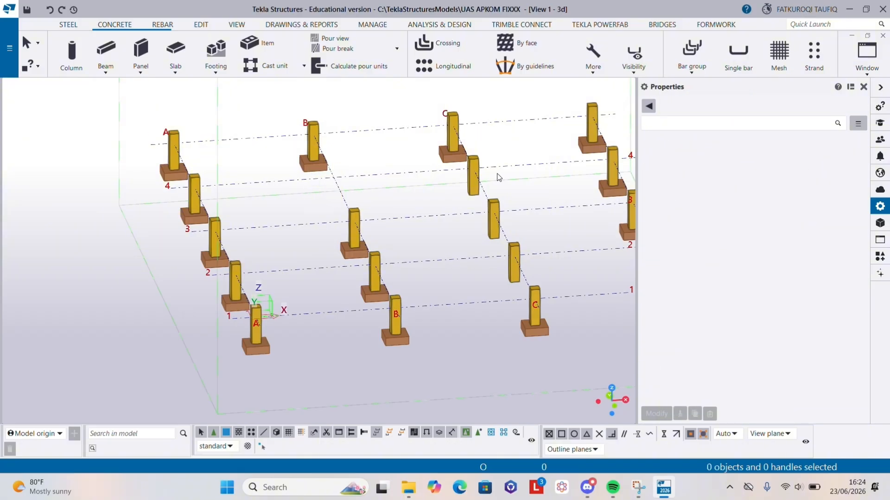
pyautogui.click(475, 169)
pyautogui.press('Delete')
pyautogui.click(495, 206)
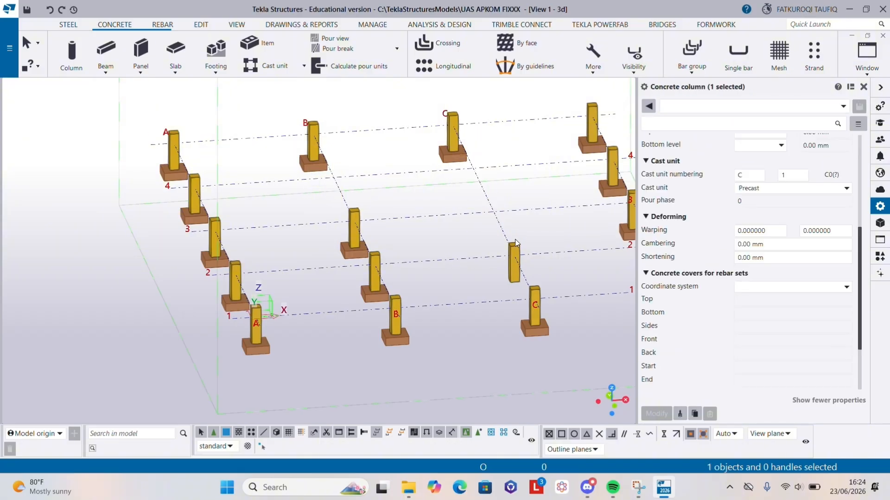
pyautogui.press('Delete')
pyautogui.click(498, 234)
pyautogui.press('Delete')
pyautogui.scroll(-4, 320, 273)
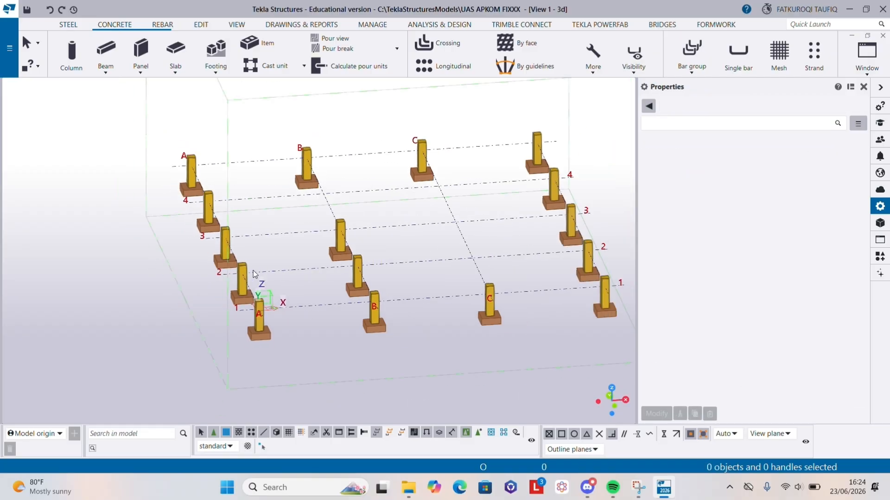
pyautogui.keyDown('ctrl'); pyautogui.moveTo(381, 269); pyautogui.dragTo(417, 294, button='middle'); pyautogui.keyUp('ctrl')
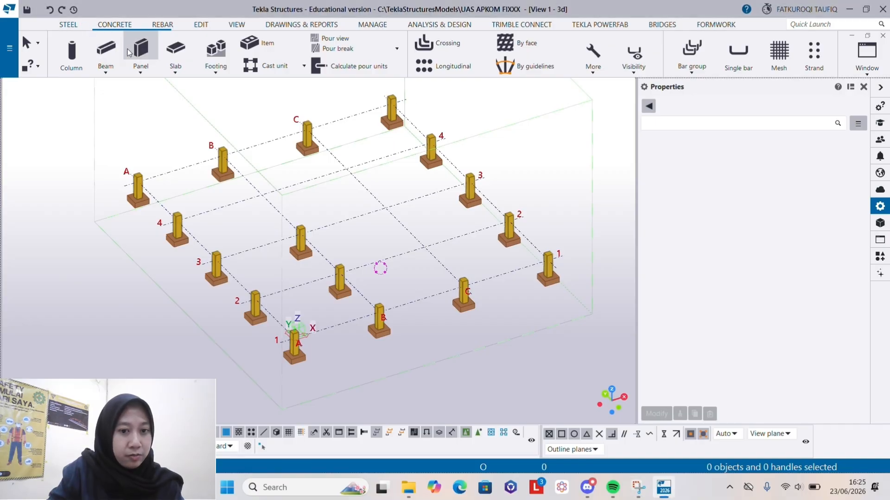
# - Start a steel column and name it KOLOM 2
pyautogui.click(68, 25)
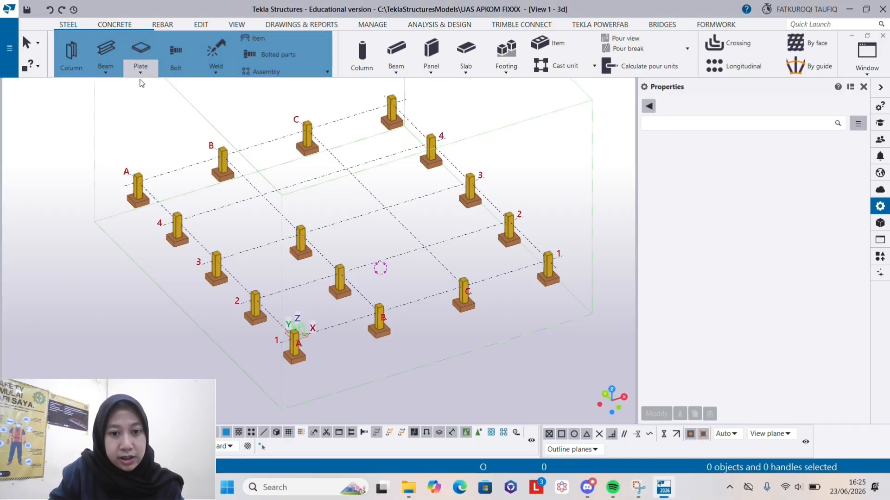
pyautogui.click(71, 51)
pyautogui.scroll(5, 788, 192)
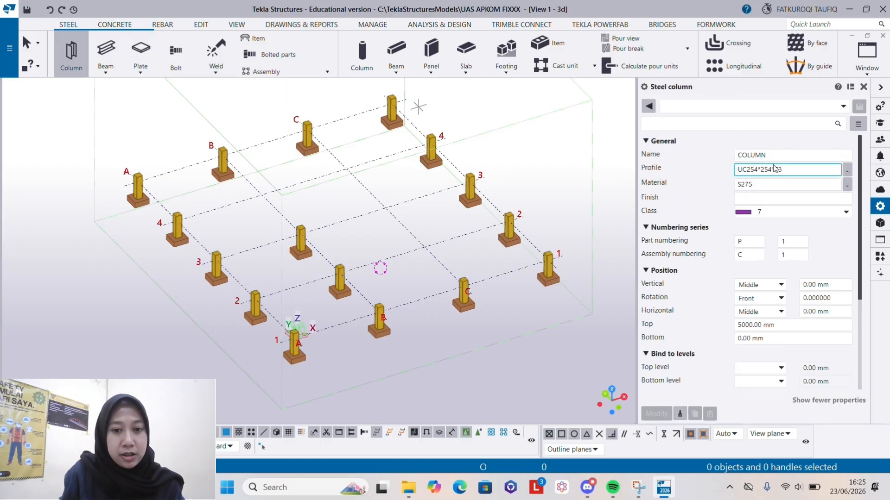
pyautogui.doubleClick(774, 158)
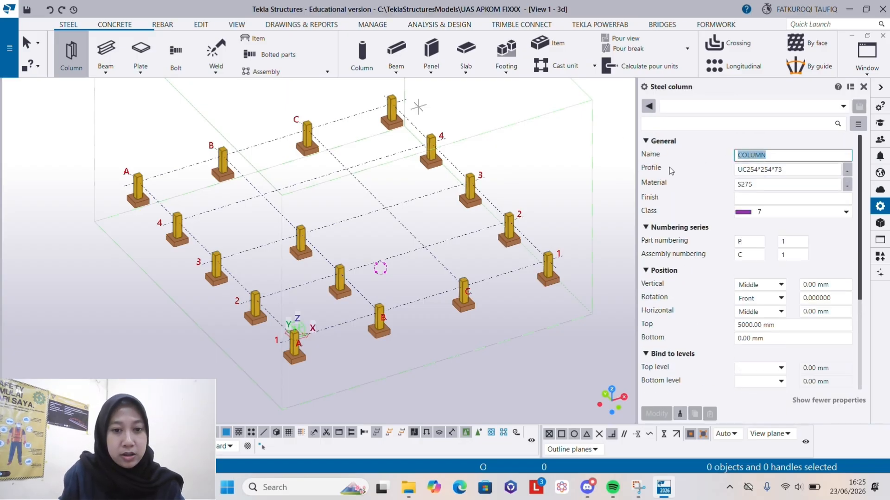
pyautogui.write('KOLOM 2')
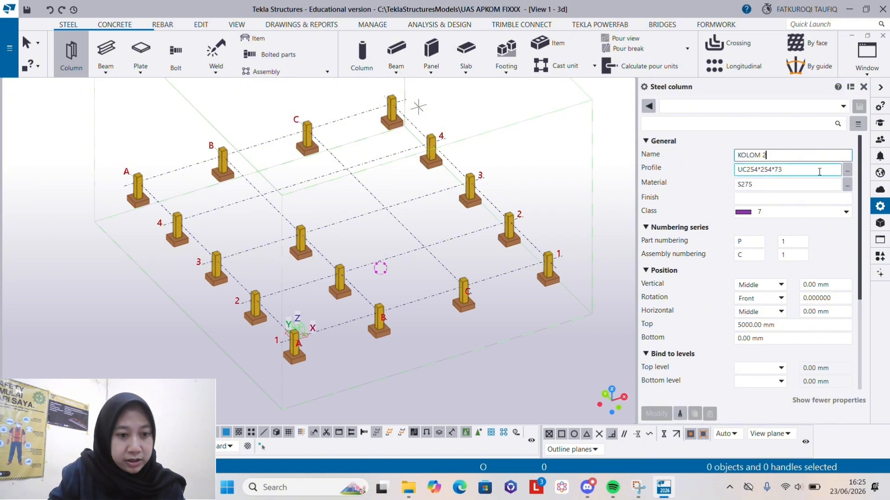
# - Set the steel column's profile to W310X158 from the W group of the I profiles
pyautogui.click(819, 171)
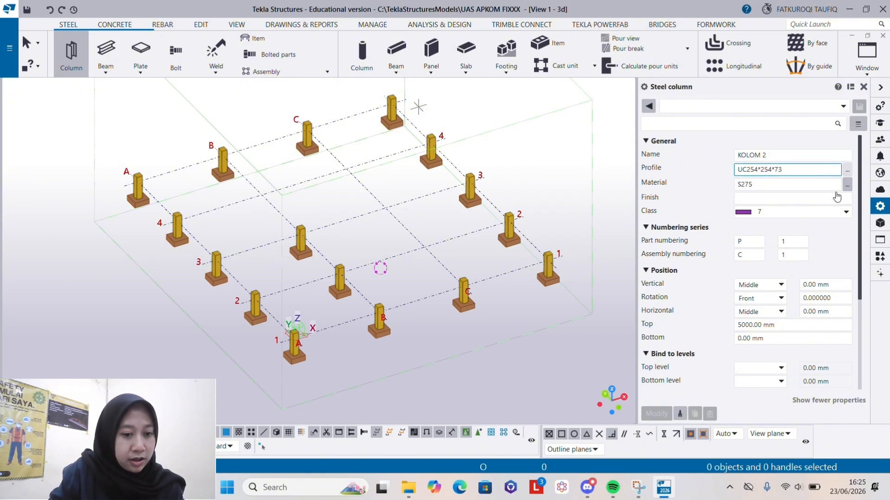
pyautogui.click(847, 173)
pyautogui.click(114, 351)
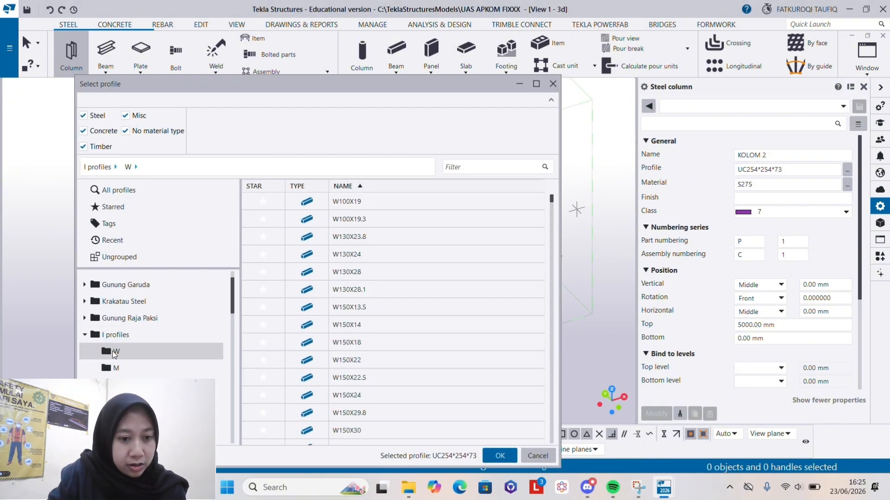
pyautogui.scroll(-1, 349, 307)
pyautogui.scroll(-8, 348, 308)
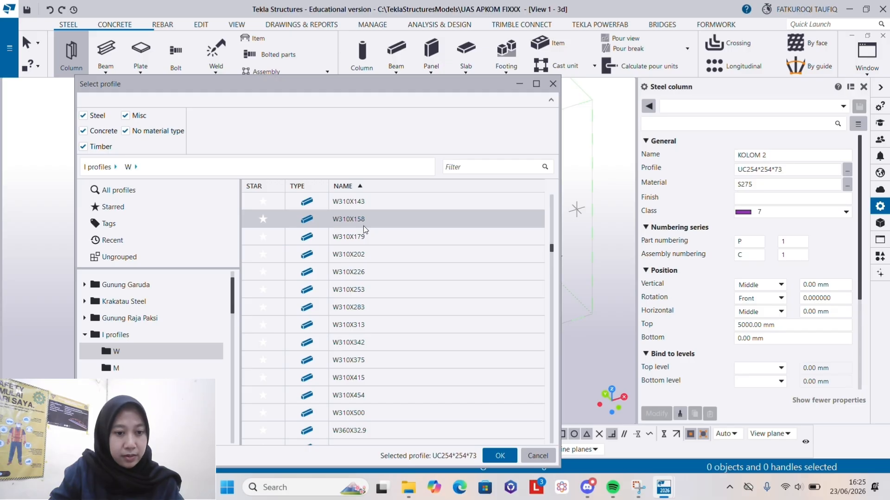
pyautogui.scroll(2, 363, 223)
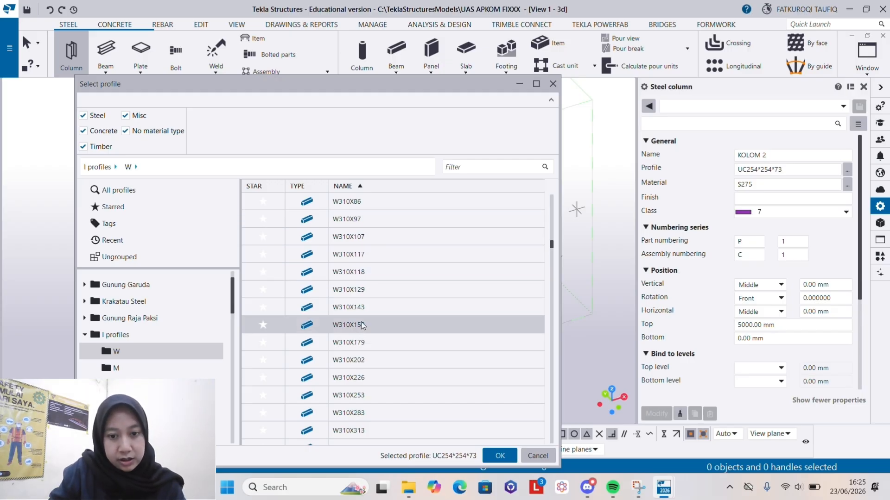
pyautogui.click(352, 325)
pyautogui.click(500, 455)
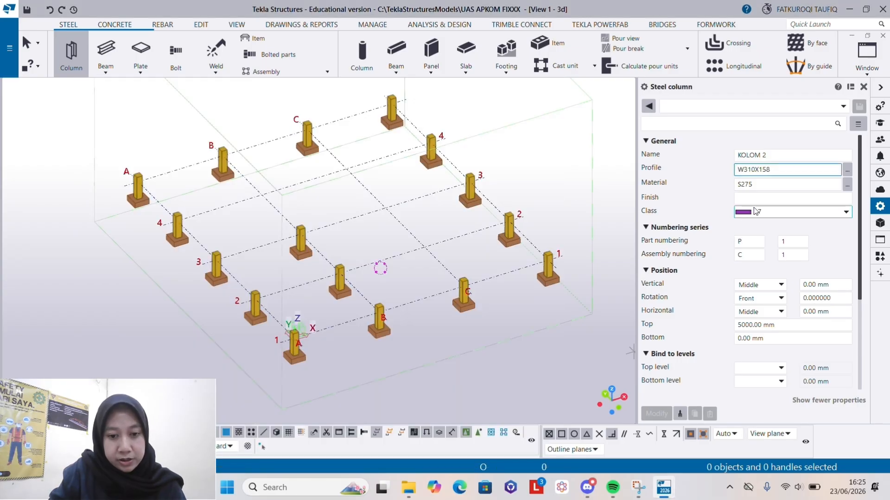
# - Set the steel column's top level to 8000, its bottom level to 500 and its rotation to Top
pyautogui.click(779, 325)
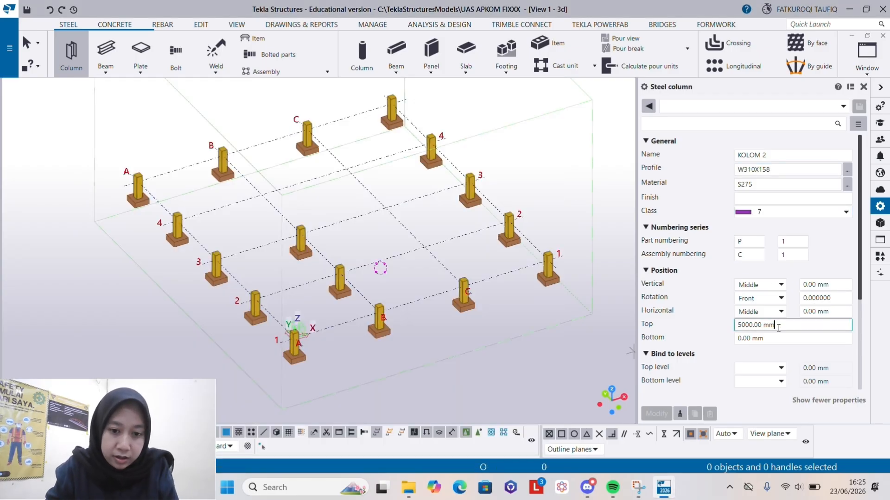
pyautogui.moveTo(779, 328); pyautogui.dragTo(708, 335)
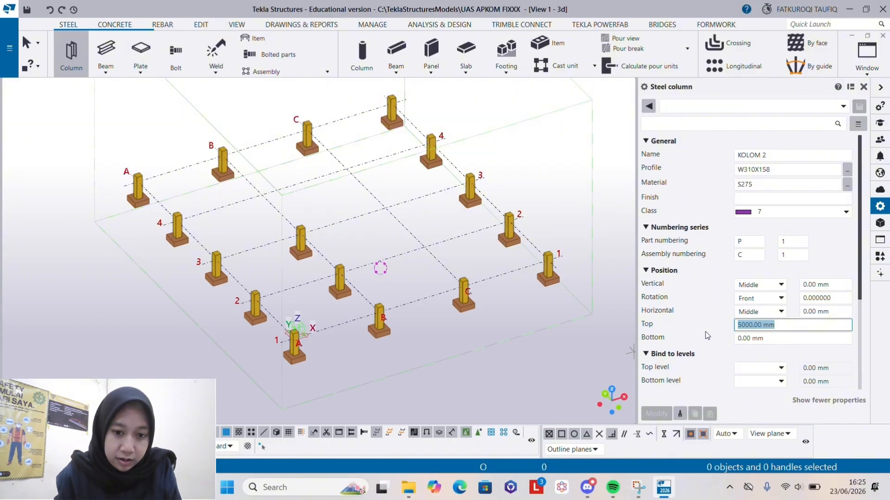
pyautogui.write('8000')
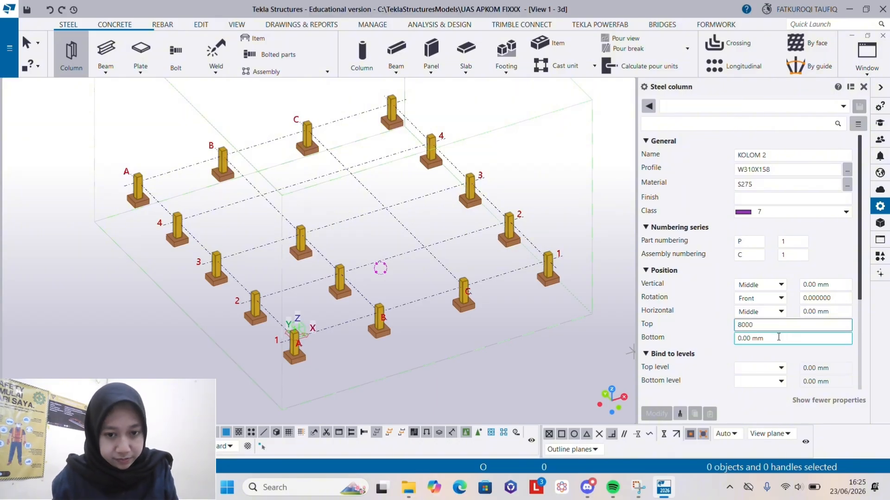
pyautogui.moveTo(775, 339); pyautogui.dragTo(711, 343)
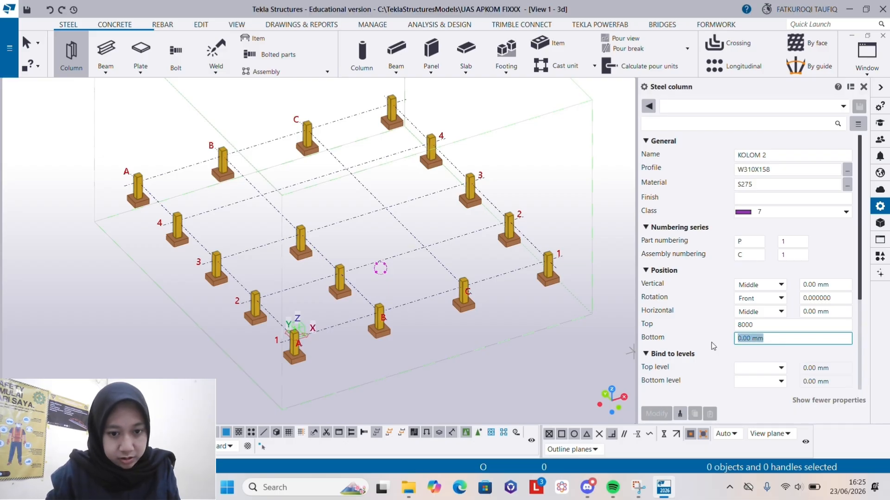
pyautogui.write('500')
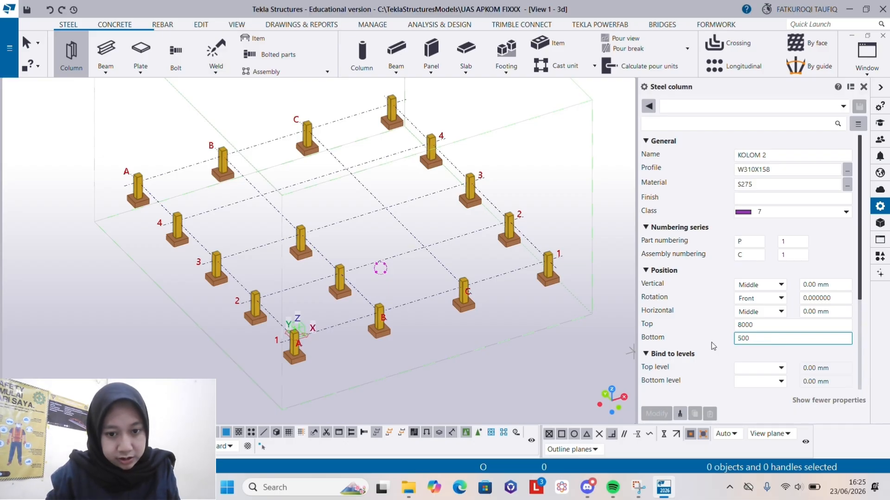
pyautogui.click(760, 298)
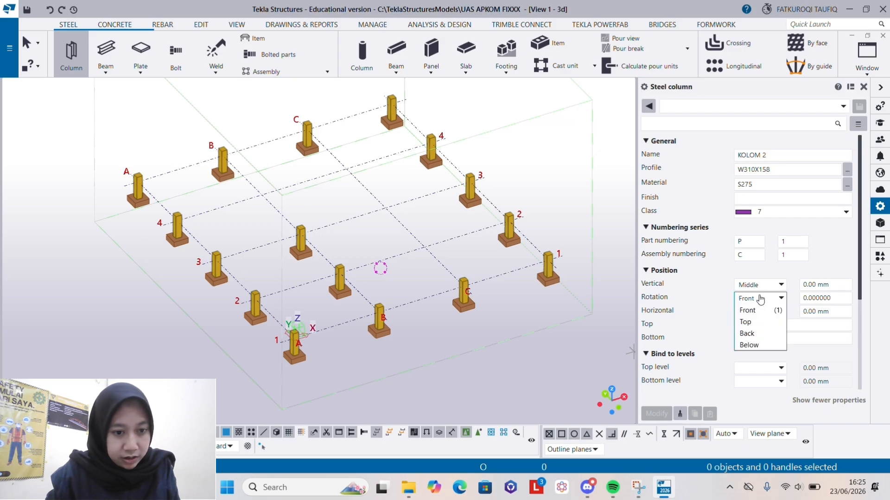
pyautogui.click(754, 324)
# - Place the KOLOM 2 steel column on top of the concrete column at A-1
pyautogui.scroll(-5, 704, 366)
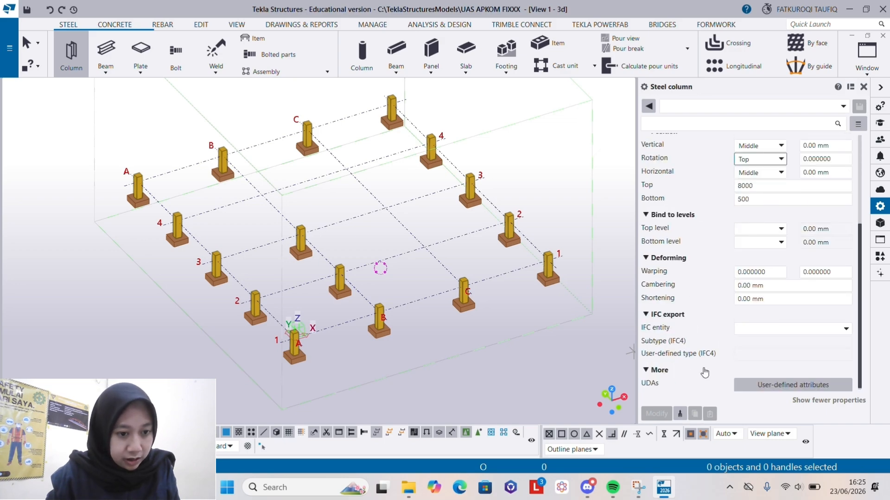
pyautogui.scroll(5, 297, 325)
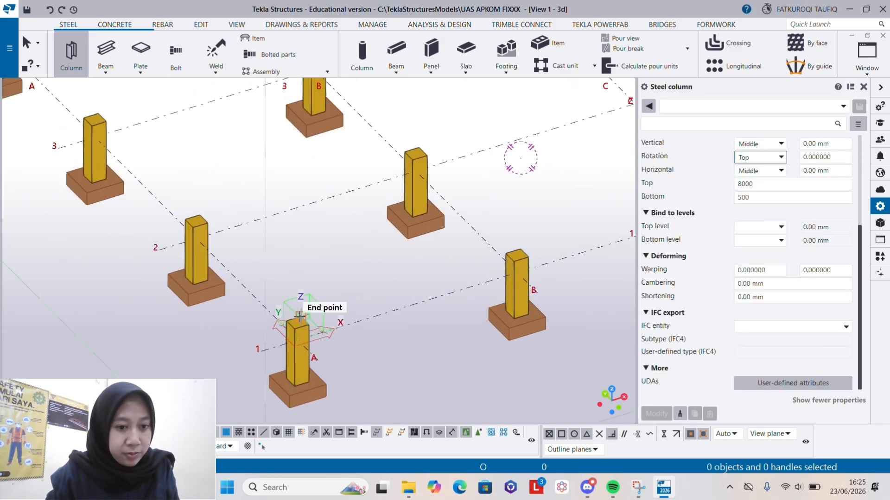
pyautogui.click(297, 323)
pyautogui.scroll(-5, 325, 320)
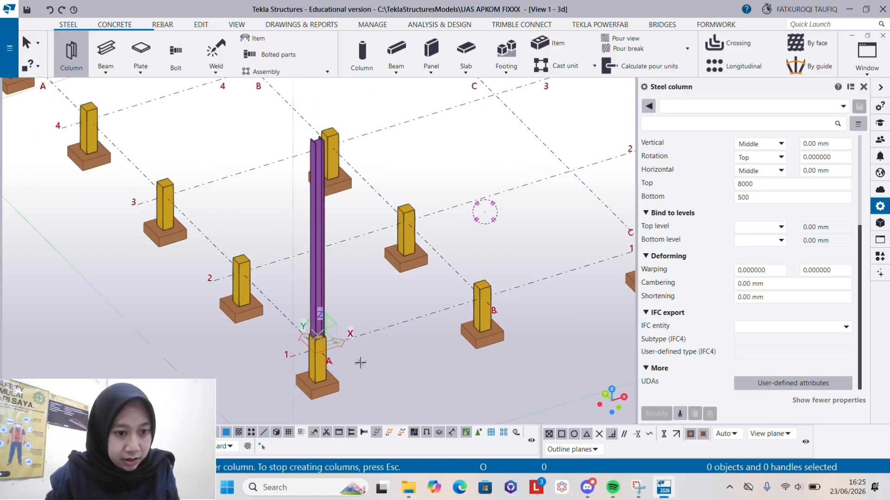
pyautogui.press('Escape')
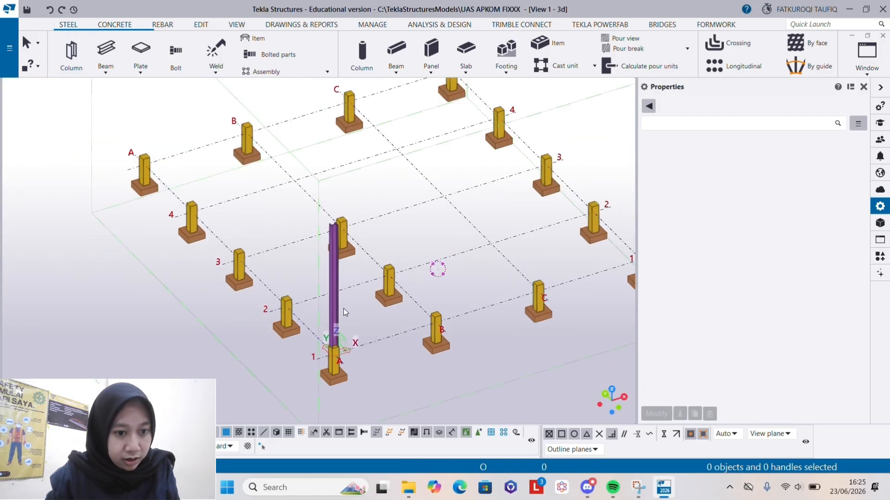
# - Copy the A-1 steel column along grid line A onto the four other concrete columns, 5000 mm apart
pyautogui.click(335, 274)
pyautogui.rightClick(333, 263)
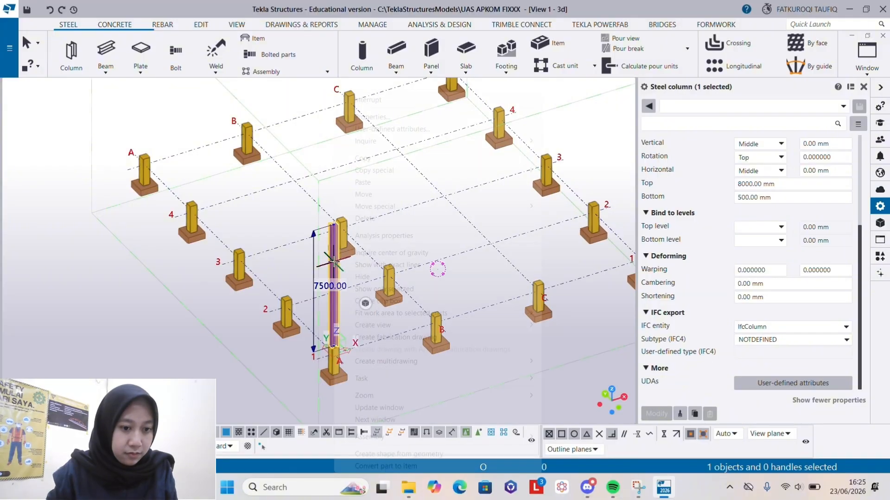
pyautogui.press('Escape')
pyautogui.scroll(2, 311, 352)
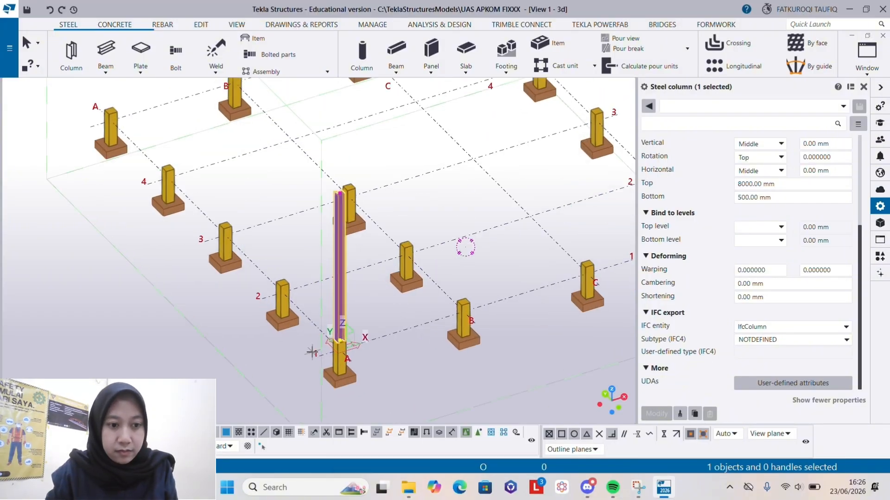
pyautogui.click(318, 356)
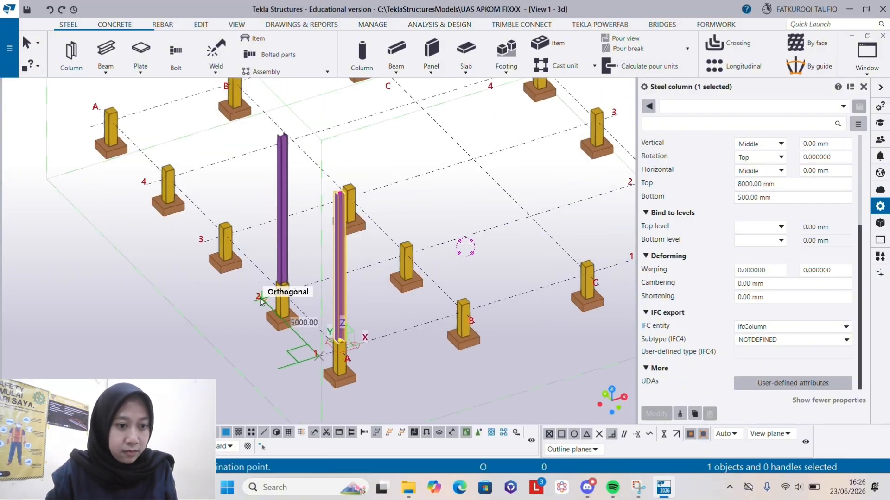
pyautogui.click(261, 300)
pyautogui.click(205, 242)
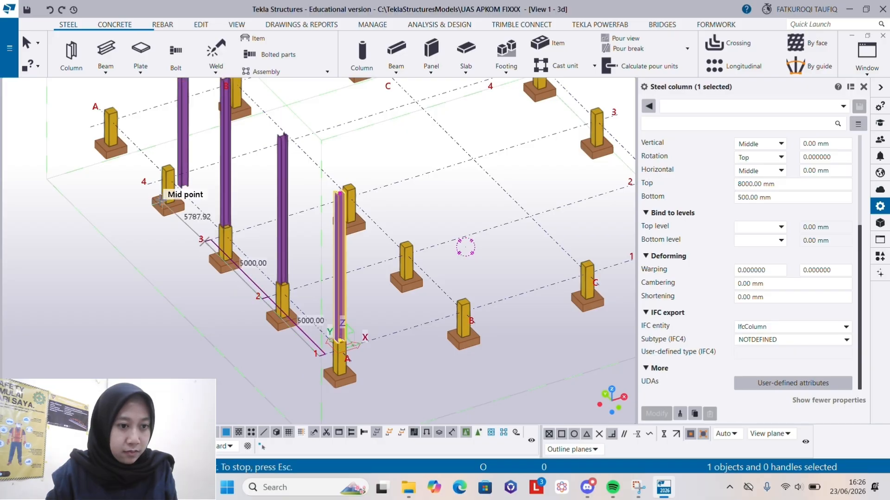
pyautogui.click(146, 183)
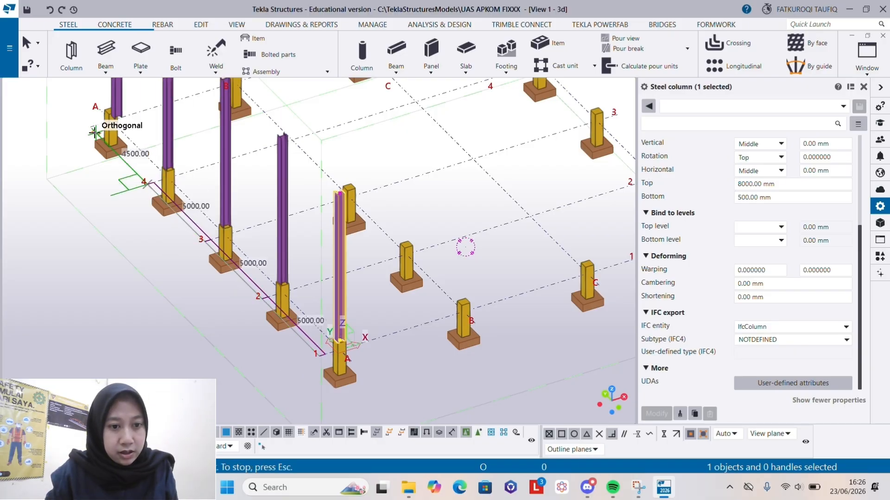
pyautogui.scroll(-5, 91, 129)
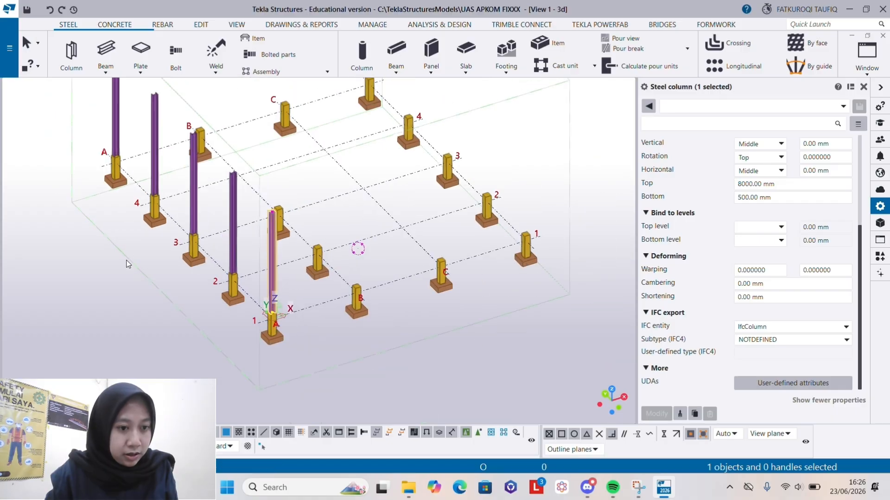
# - Copy all five steel columns on grid line A linearly with dX 6000 and 3 copies
pyautogui.keyDown('ctrl'); pyautogui.click(149, 177); pyautogui.keyUp('ctrl')
pyautogui.keyDown('ctrl'); pyautogui.click(185, 188); pyautogui.keyUp('ctrl')
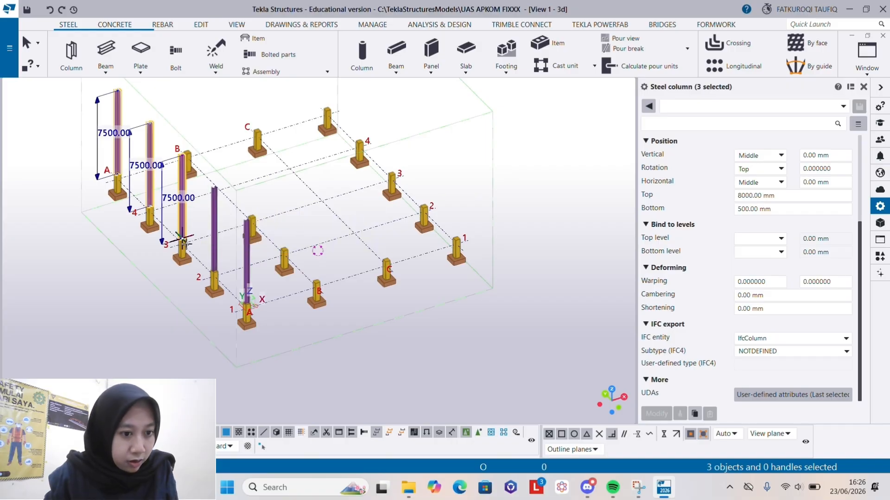
pyautogui.keyDown('ctrl'); pyautogui.click(215, 245); pyautogui.keyUp('ctrl')
pyautogui.keyDown('ctrl'); pyautogui.click(247, 259); pyautogui.keyUp('ctrl')
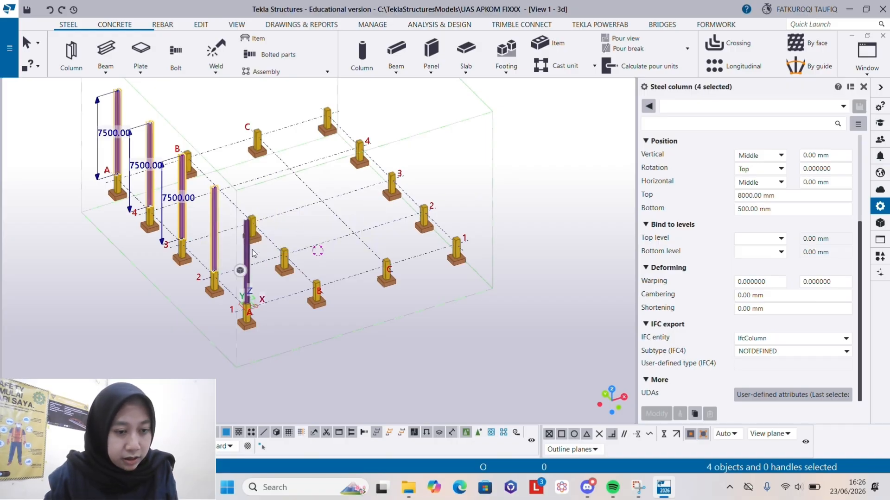
pyautogui.rightClick(252, 260)
pyautogui.moveTo(324, 180)
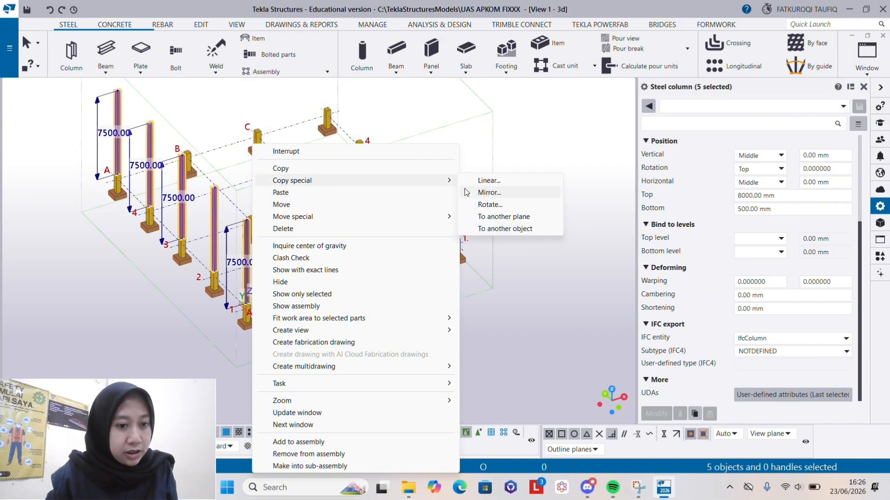
pyautogui.click(487, 190)
pyautogui.click(102, 212)
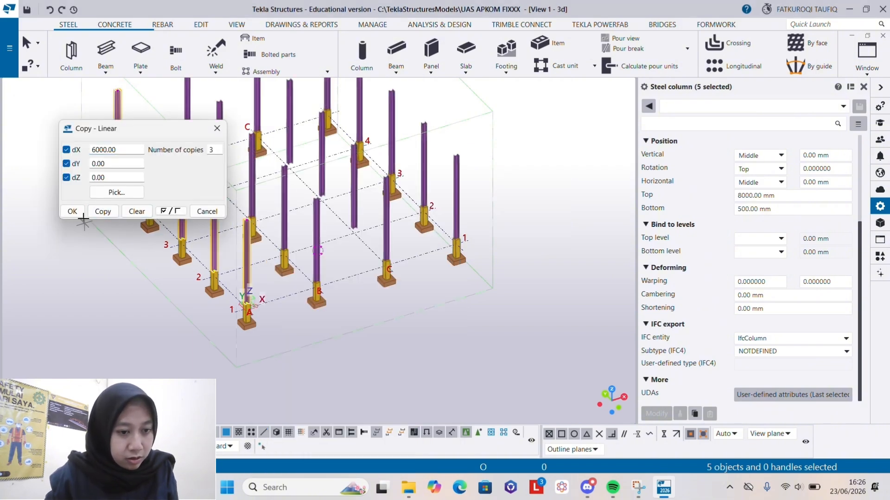
pyautogui.click(82, 214)
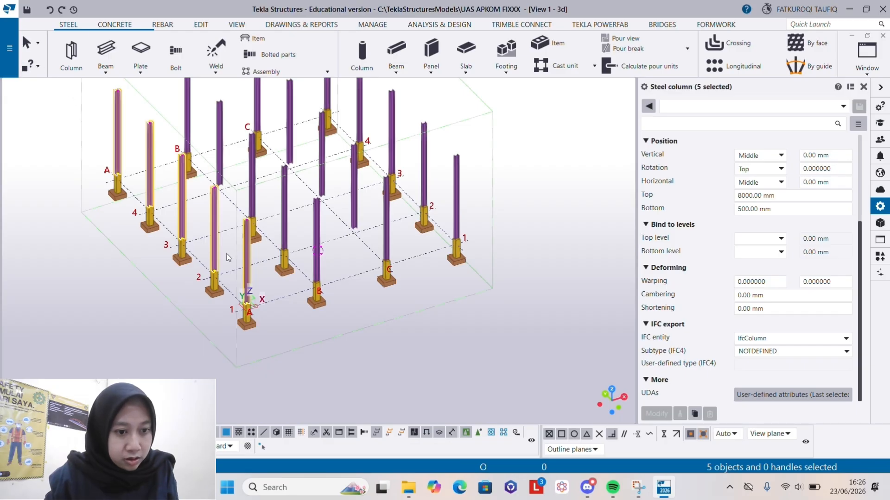
# - Delete the four interior KOLOM 2 steel columns without concrete columns beneath them, at B-4, C-4, C-3 and C-2
pyautogui.scroll(-3, 228, 256)
pyautogui.scroll(3, 225, 199)
pyautogui.click(241, 198)
pyautogui.click(254, 204)
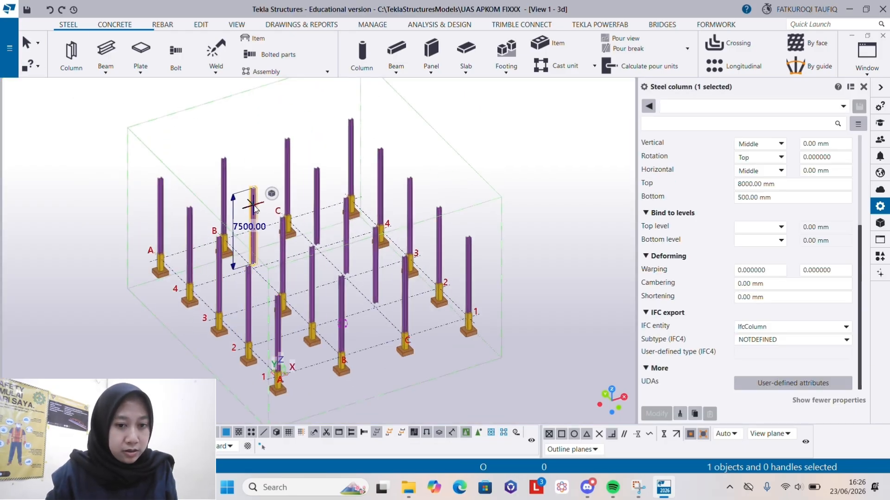
pyautogui.press('Delete')
pyautogui.click(316, 194)
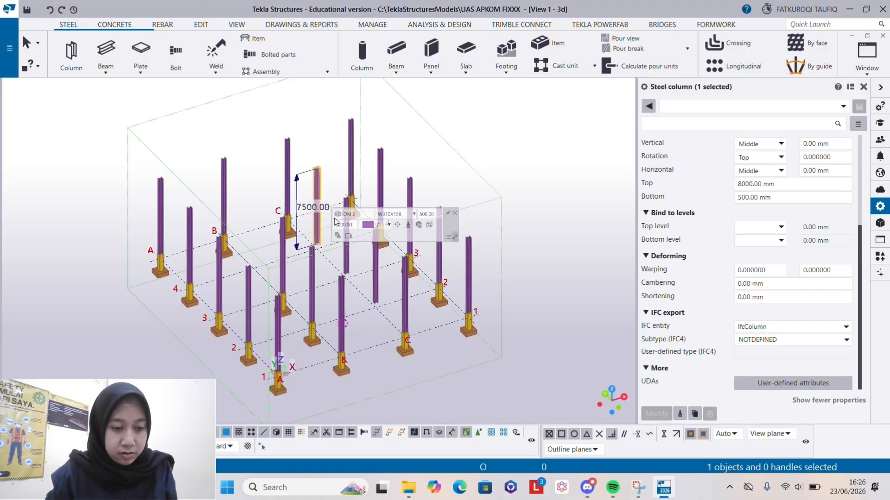
pyautogui.press('Delete')
pyautogui.click(347, 222)
pyautogui.press('Delete')
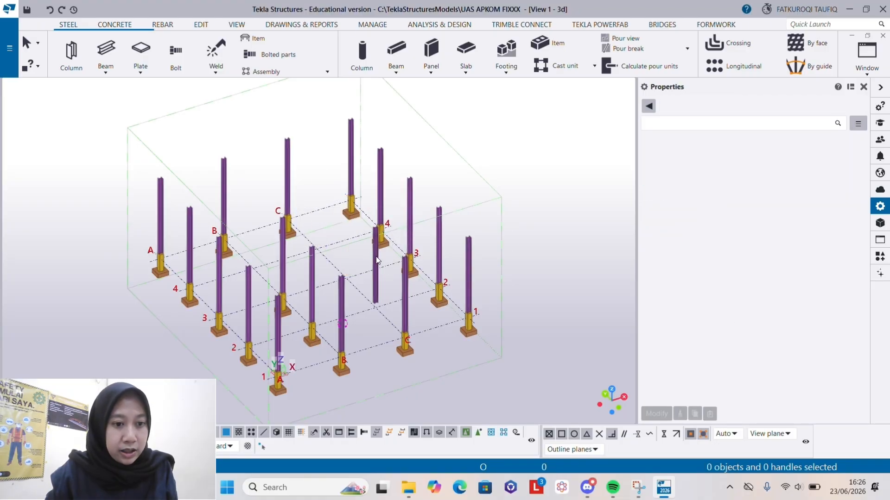
pyautogui.click(376, 258)
pyautogui.press('Delete')
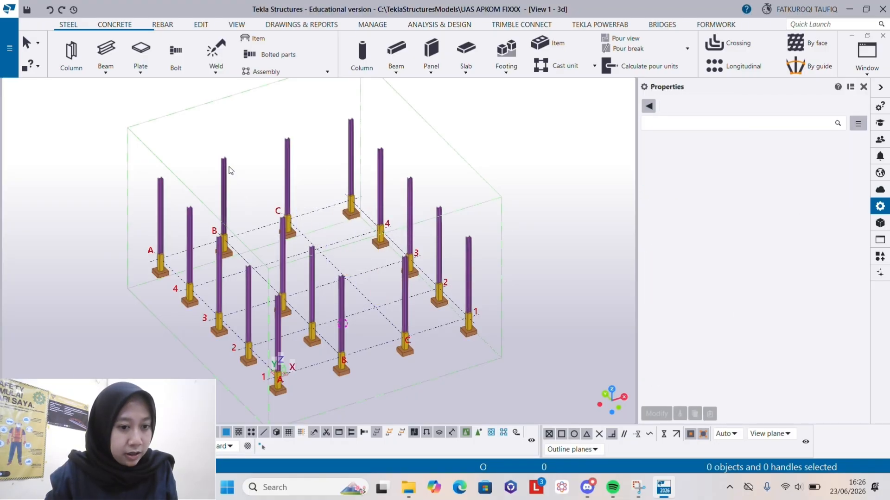
# - Set the top level of the six remaining steel columns on grid lines B and C to 10500, then clear the selection
pyautogui.click(226, 169)
pyautogui.keyDown('ctrl'); pyautogui.click(288, 158); pyautogui.keyUp('ctrl')
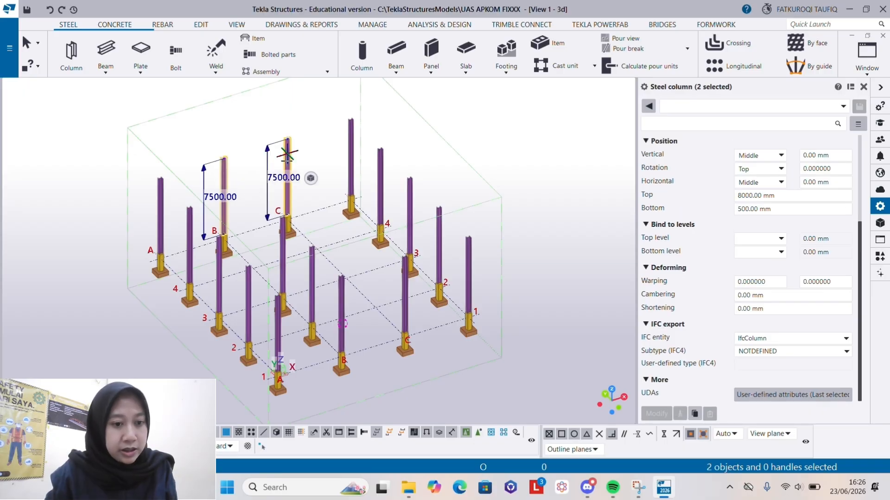
pyautogui.keyDown('ctrl'); pyautogui.click(284, 252); pyautogui.keyUp('ctrl')
pyautogui.moveTo(309, 271)
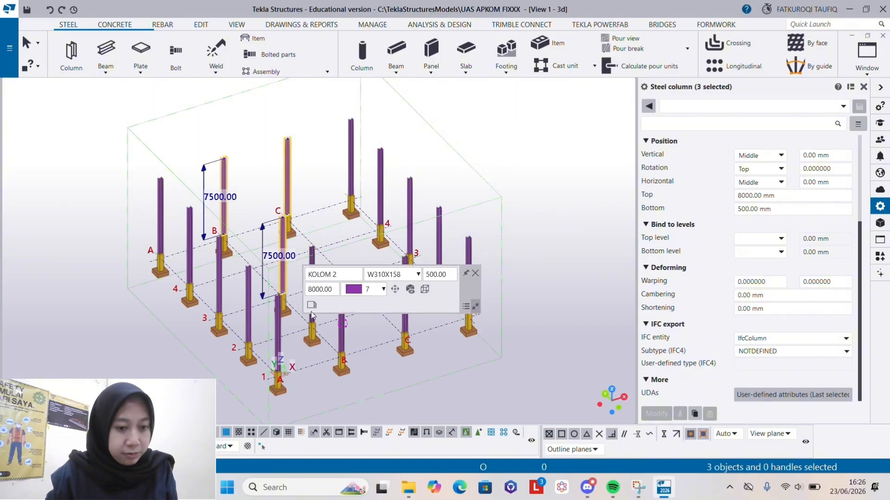
pyautogui.click(475, 273)
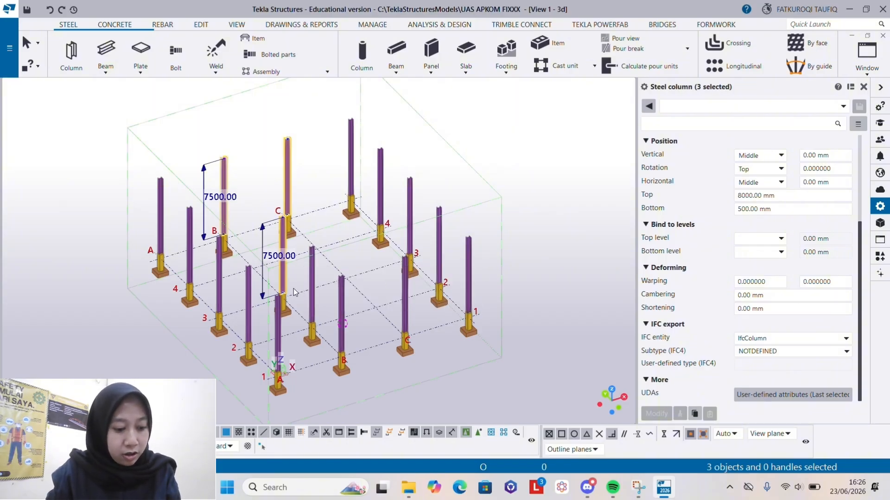
pyautogui.keyDown('ctrl'); pyautogui.click(340, 291); pyautogui.keyUp('ctrl')
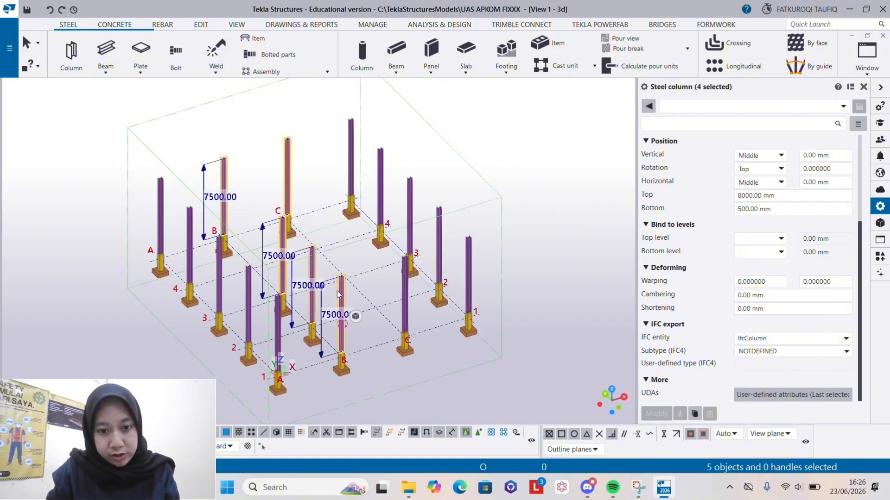
pyautogui.keyDown('ctrl'); pyautogui.click(406, 286); pyautogui.keyUp('ctrl')
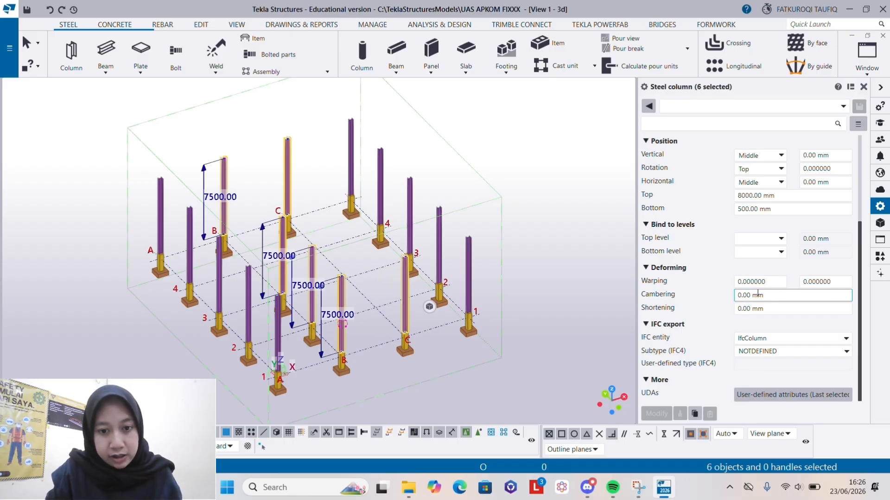
pyautogui.scroll(2, 782, 292)
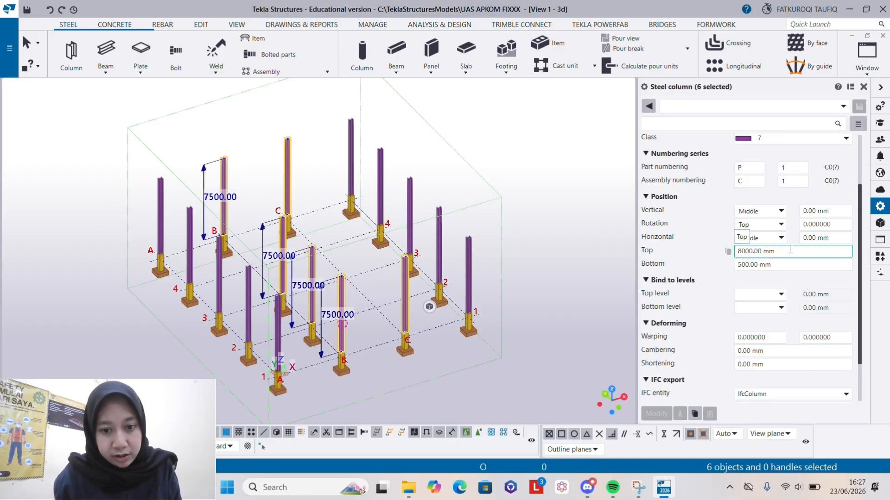
pyautogui.write('10500')
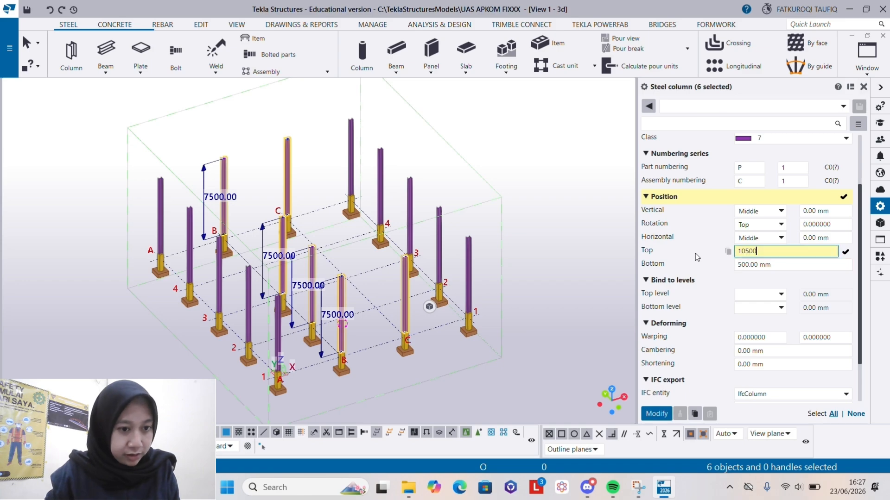
pyautogui.click(651, 413)
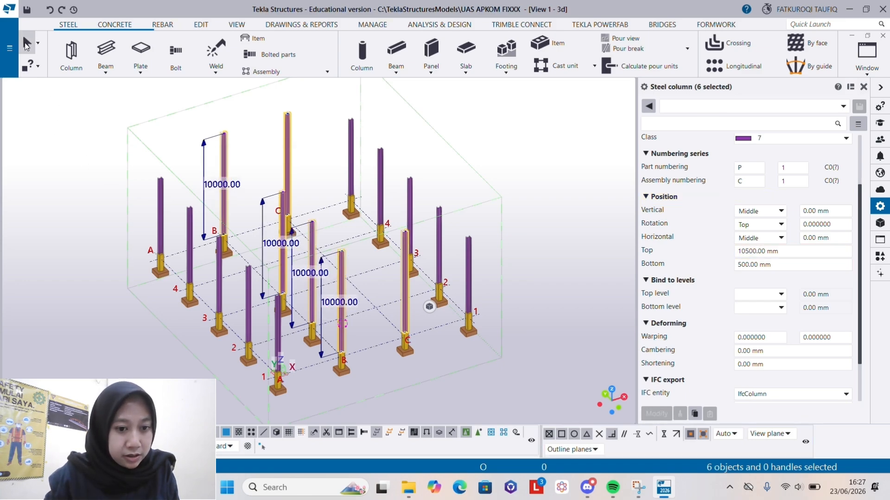
pyautogui.click(26, 46)
pyautogui.click(486, 145)
# - Examine the column layout and the taller columns on grid lines B and C from several angles in 3D
pyautogui.scroll(-2, 452, 199)
pyautogui.keyDown('ctrl'); pyautogui.moveTo(414, 238); pyautogui.dragTo(340, 274, button='middle'); pyautogui.keyUp('ctrl')
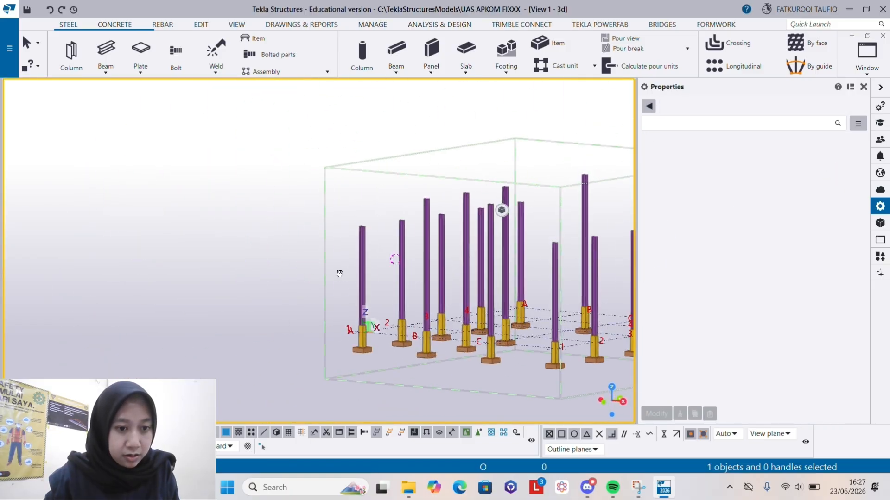
pyautogui.scroll(-5, 335, 274)
pyautogui.scroll(4, 445, 255)
pyautogui.keyDown('ctrl'); pyautogui.moveTo(425, 254); pyautogui.dragTo(459, 265, button='middle'); pyautogui.keyUp('ctrl')
pyautogui.scroll(-2, 266, 248)
pyautogui.scroll(-4, 266, 245)
pyautogui.scroll(6, 514, 241)
pyautogui.scroll(-2, 367, 239)
pyautogui.scroll(-1, 366, 241)
pyautogui.scroll(-2, 278, 244)
pyautogui.scroll(3, 500, 257)
pyautogui.scroll(2, 376, 242)
pyautogui.keyDown('ctrl'); pyautogui.moveTo(378, 242); pyautogui.dragTo(394, 262, button='middle'); pyautogui.keyUp('ctrl')
pyautogui.scroll(-7, 268, 184)
pyautogui.scroll(3, 416, 316)
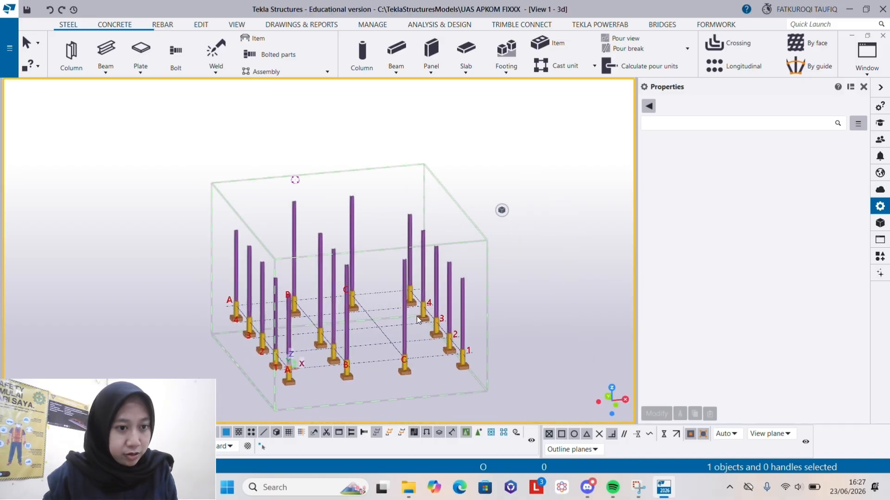
pyautogui.scroll(1, 393, 307)
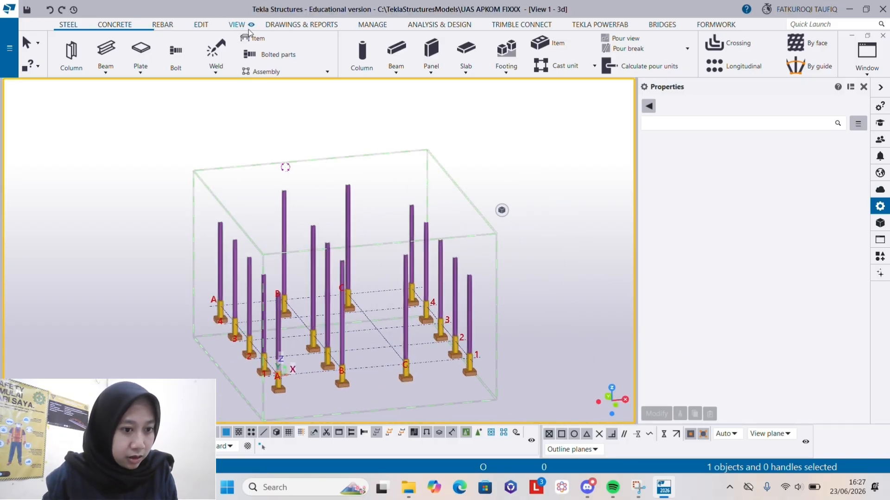
# - Create views along all grid lines with the standard settings and make the Plan +4000 view visible
pyautogui.click(236, 24)
pyautogui.click(122, 55)
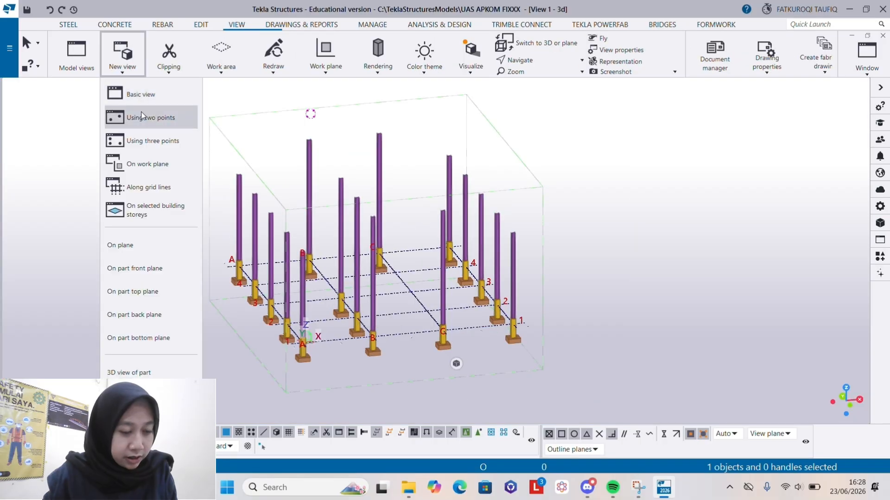
pyautogui.click(142, 188)
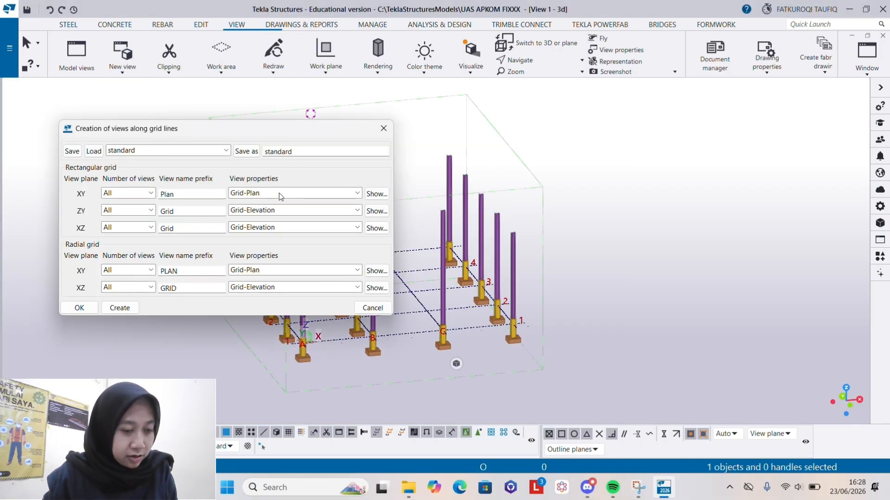
pyautogui.click(129, 308)
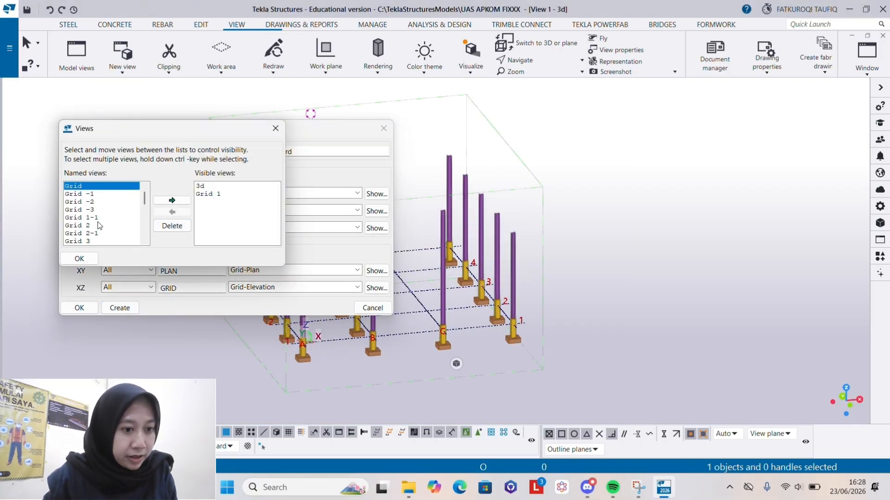
pyautogui.scroll(-10, 102, 227)
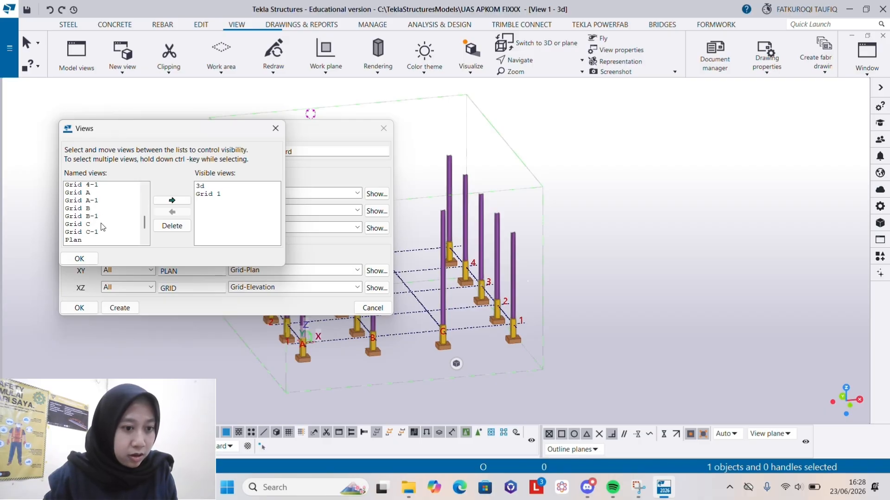
pyautogui.click(99, 195)
pyautogui.click(172, 200)
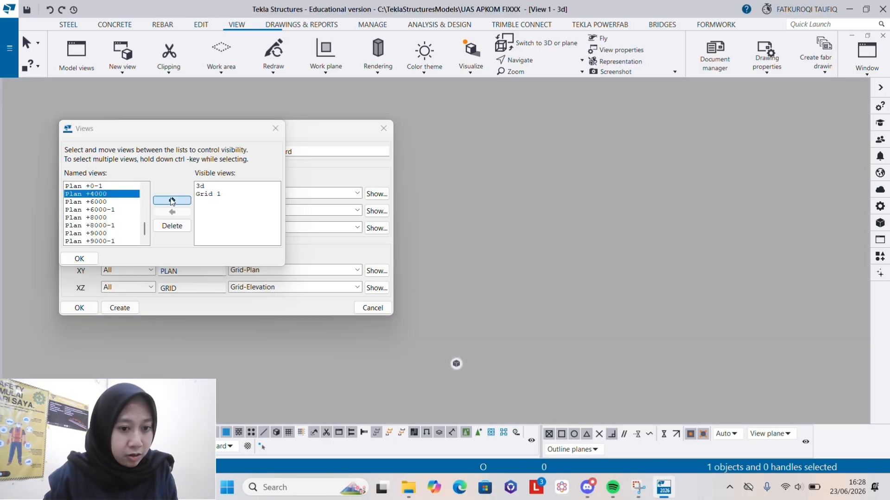
pyautogui.click(76, 260)
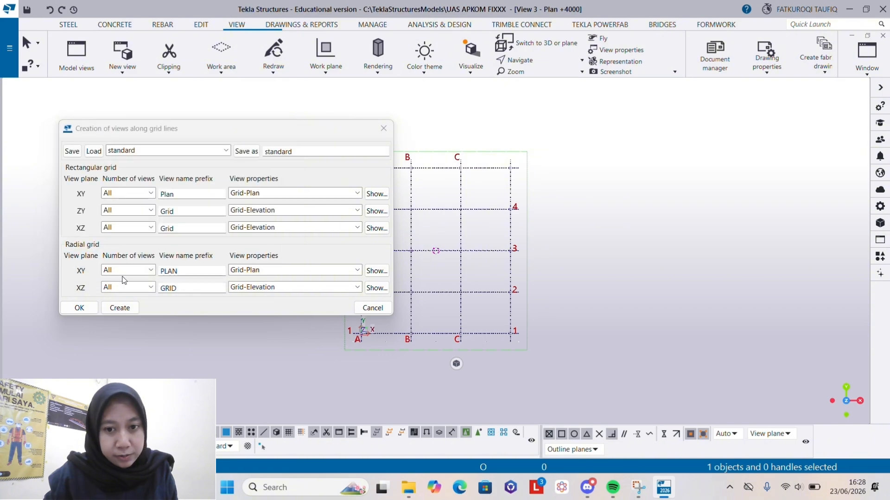
pyautogui.click(85, 308)
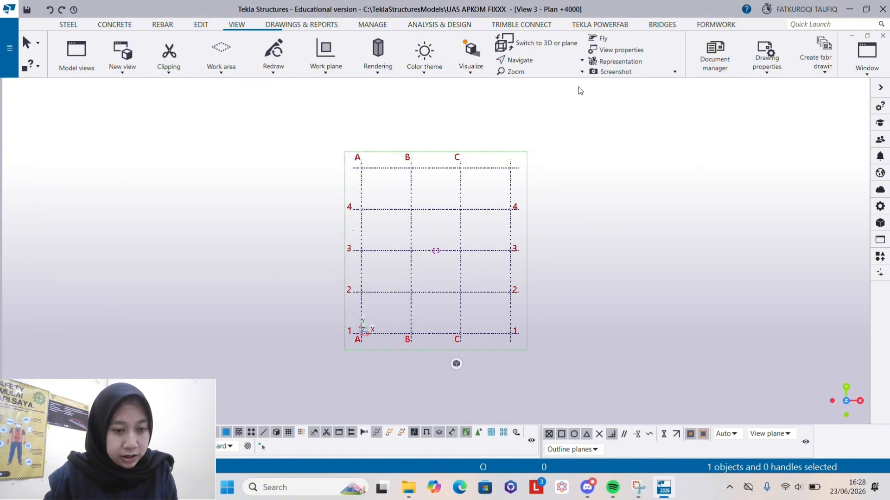
# - Check the 3d and Plan +4000 views, then bring up the Grid 1 elevation view
pyautogui.click(867, 53)
pyautogui.click(823, 151)
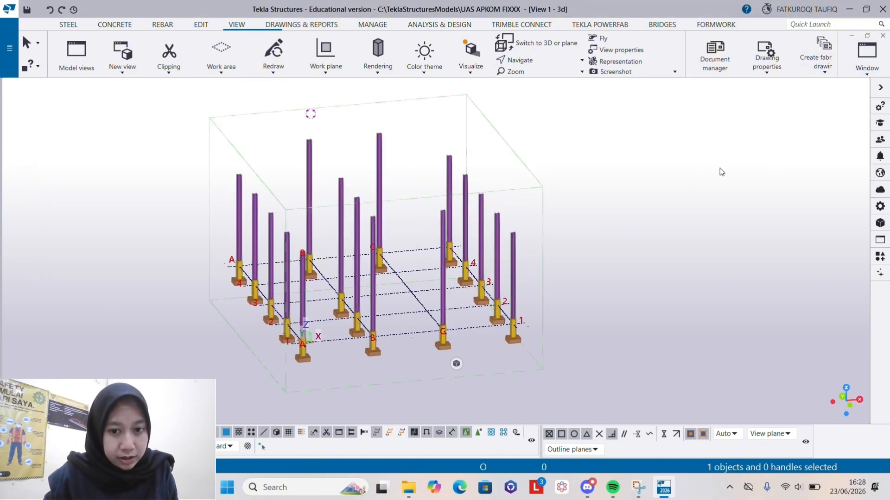
pyautogui.scroll(-1, 425, 247)
pyautogui.click(867, 53)
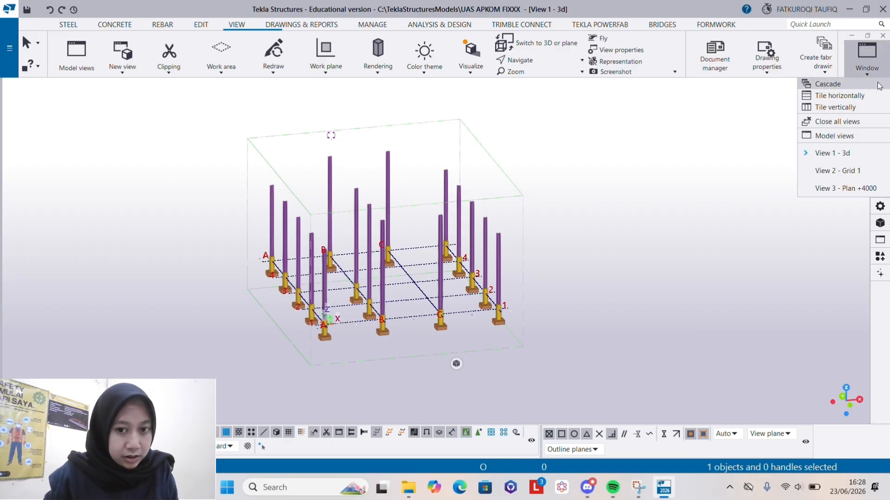
pyautogui.click(854, 187)
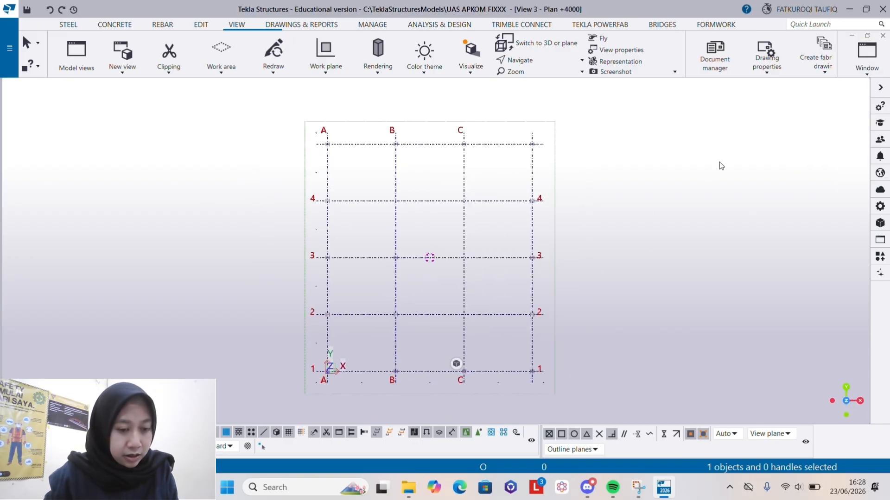
pyautogui.click(866, 53)
pyautogui.click(850, 170)
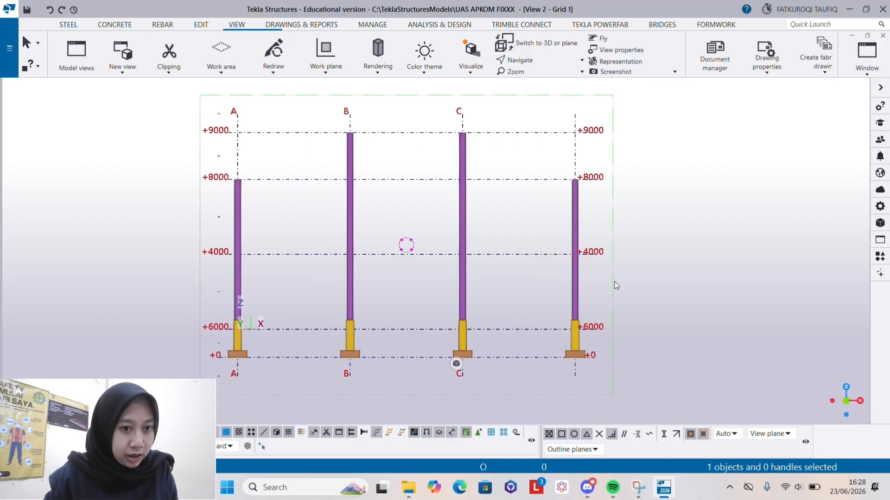
pyautogui.scroll(2, 344, 277)
pyautogui.scroll(-1, 335, 254)
pyautogui.scroll(2, 430, 218)
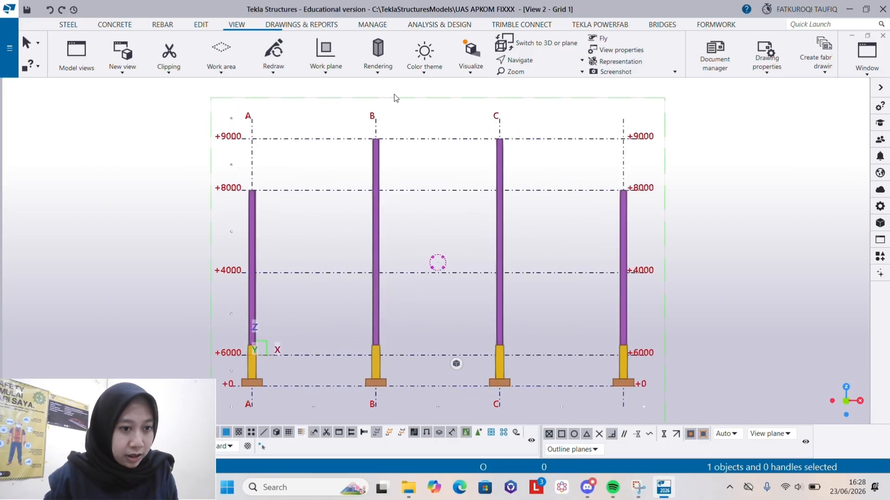
# - Model two sloping steel beams from the outer column tops at +8000 to the +9000 ridge point midway between B and C
pyautogui.click(65, 25)
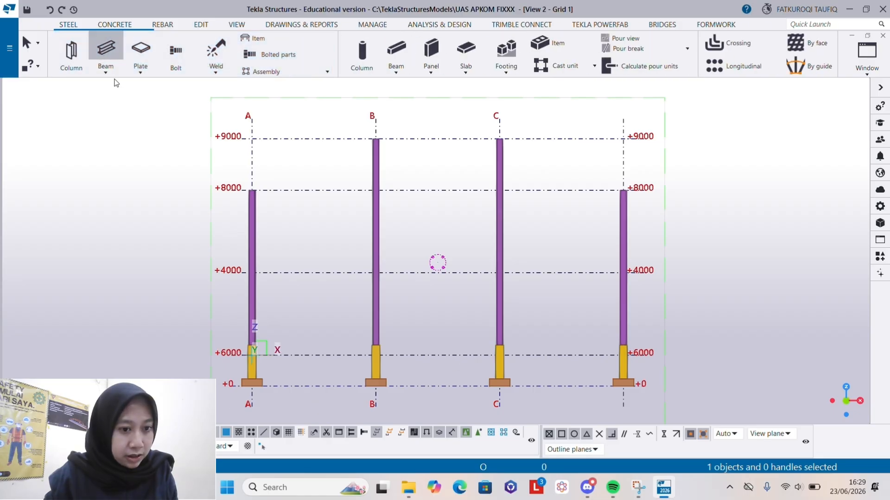
pyautogui.click(105, 73)
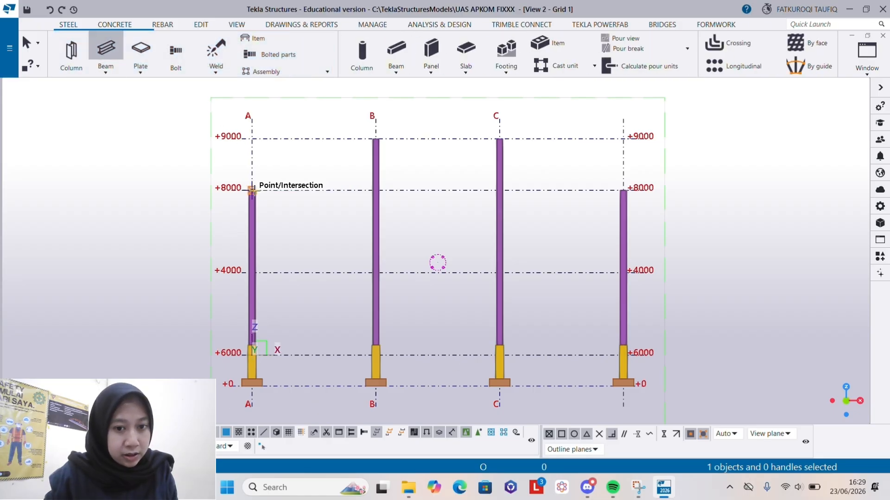
pyautogui.scroll(1, 251, 190)
pyautogui.click(251, 190)
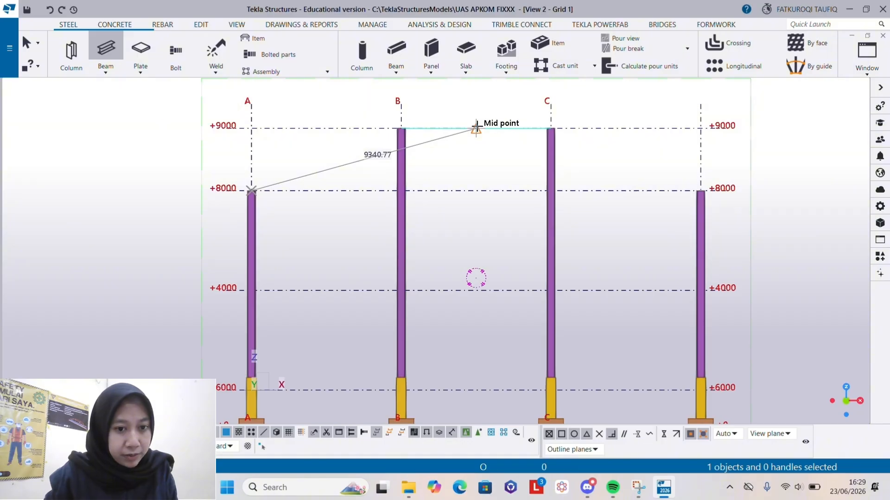
pyautogui.click(476, 128)
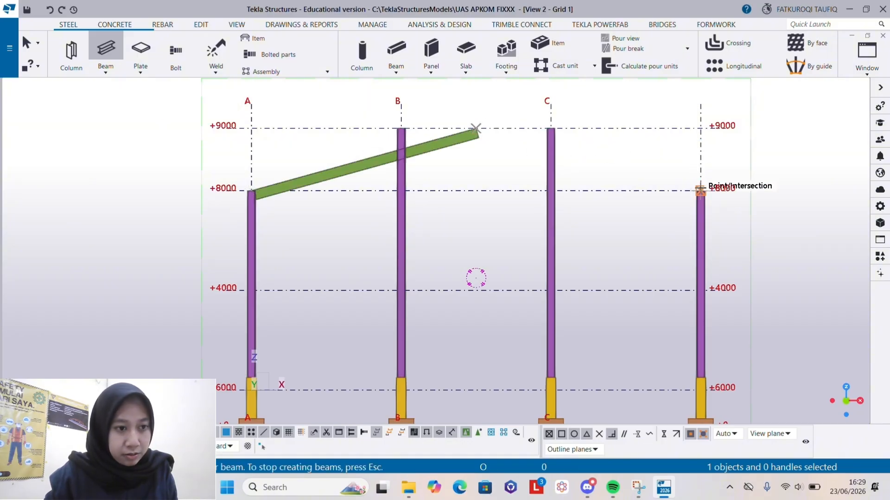
pyautogui.click(700, 190)
pyautogui.click(475, 127)
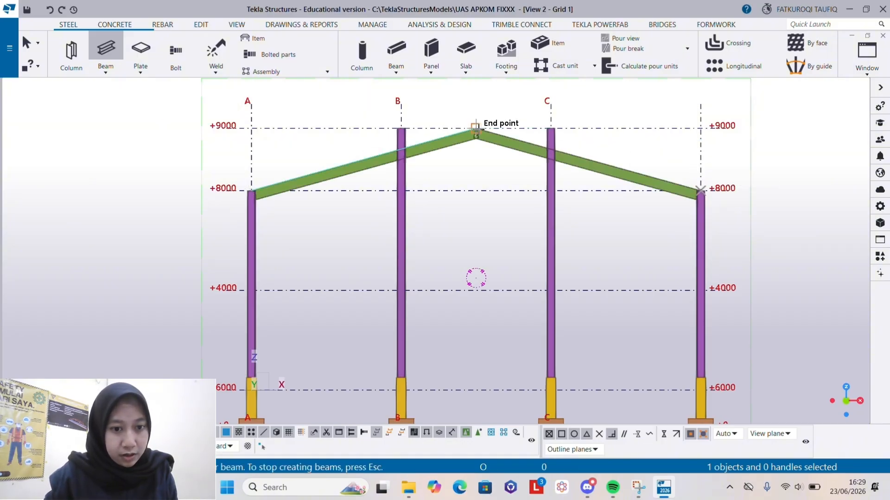
pyautogui.click(28, 41)
pyautogui.scroll(-5, 471, 165)
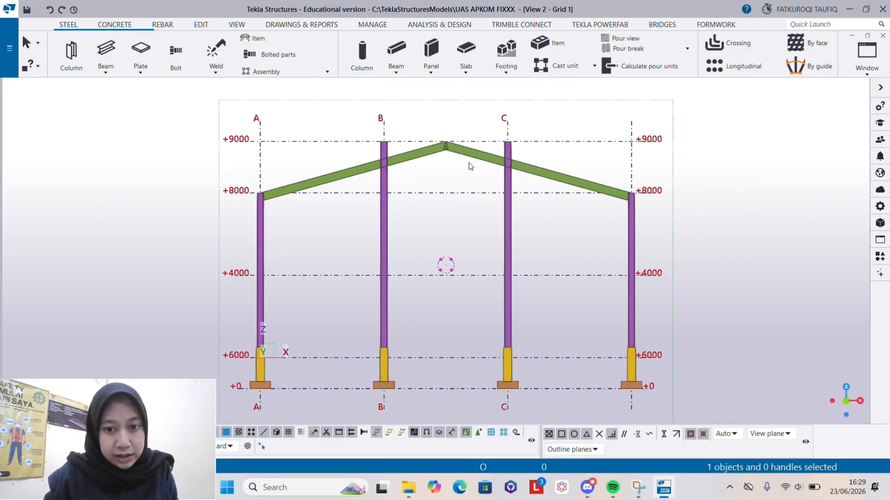
# - Switch to the 3d view and inspect the two sloping roof beams on grid line 1
pyautogui.click(866, 56)
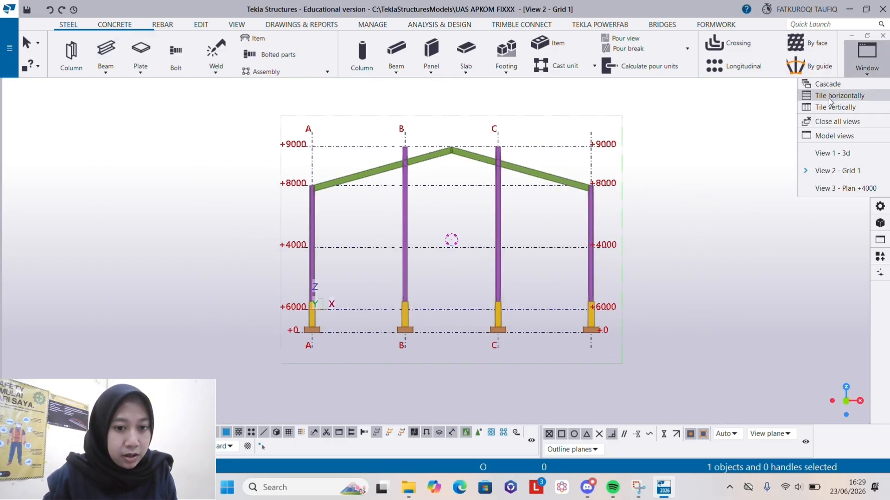
pyautogui.click(828, 153)
pyautogui.scroll(-3, 643, 241)
pyautogui.keyDown('ctrl'); pyautogui.moveTo(467, 262); pyautogui.dragTo(546, 241, button='middle'); pyautogui.keyUp('ctrl')
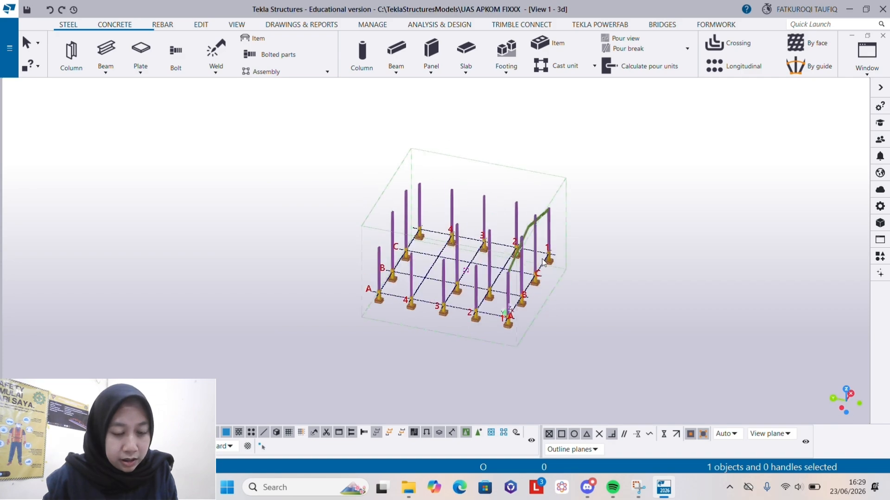
# - Copy the two sloping roof beams on grid line 1 to grid line 2, 5000 mm away, using the intersections with grid line A's side
pyautogui.scroll(6, 546, 238)
pyautogui.click(518, 201)
pyautogui.scroll(2, 518, 201)
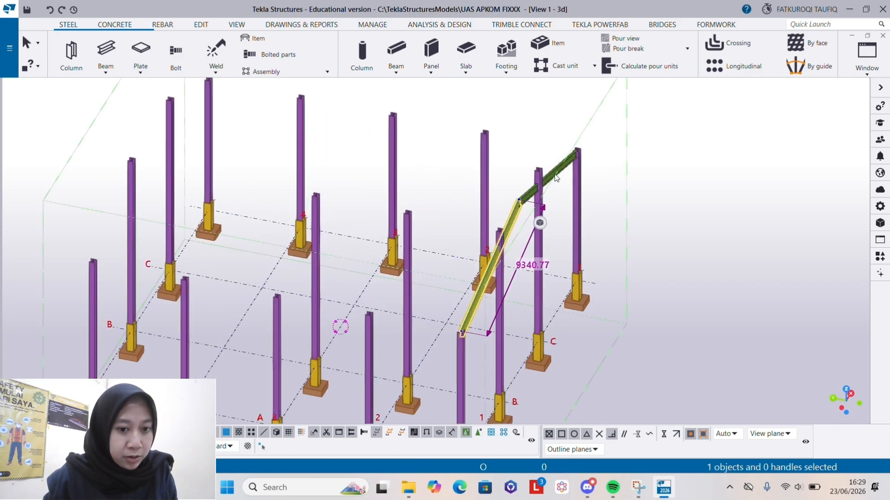
pyautogui.keyDown('ctrl'); pyautogui.click(556, 179); pyautogui.keyUp('ctrl')
pyautogui.scroll(-5, 488, 237)
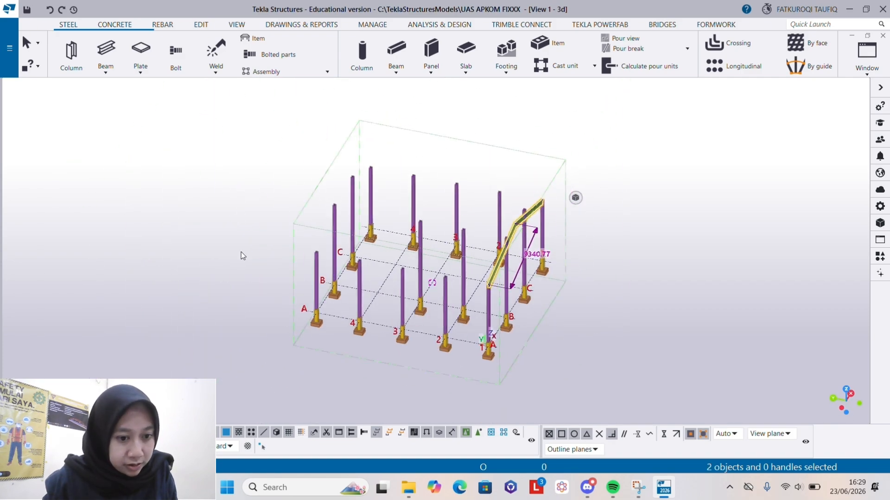
pyautogui.scroll(2, 521, 222)
pyautogui.rightClick(517, 230)
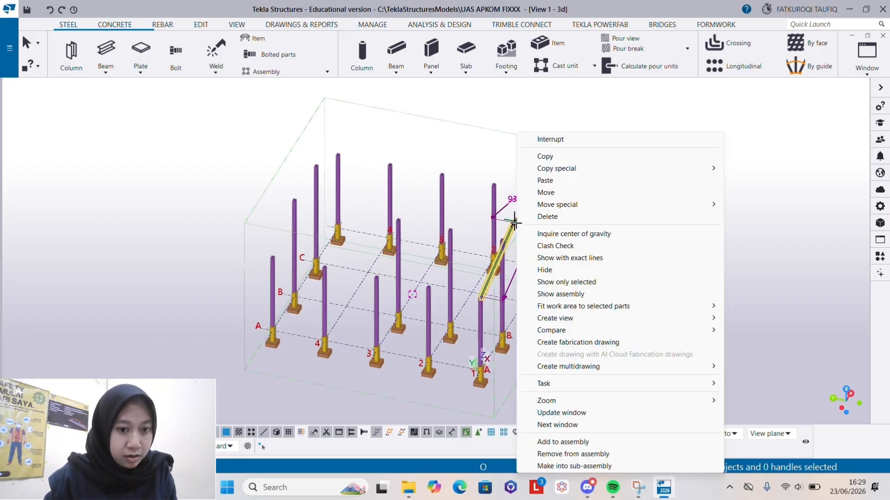
pyautogui.click(559, 156)
pyautogui.scroll(6, 468, 391)
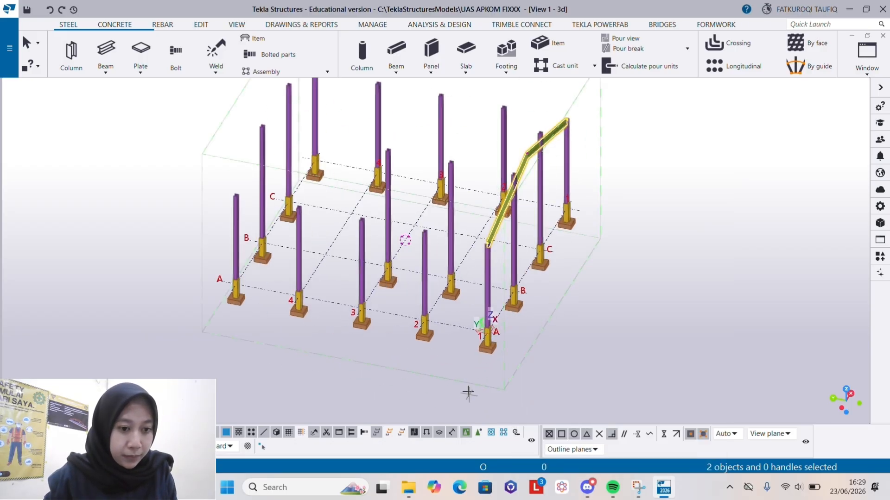
pyautogui.scroll(4, 492, 330)
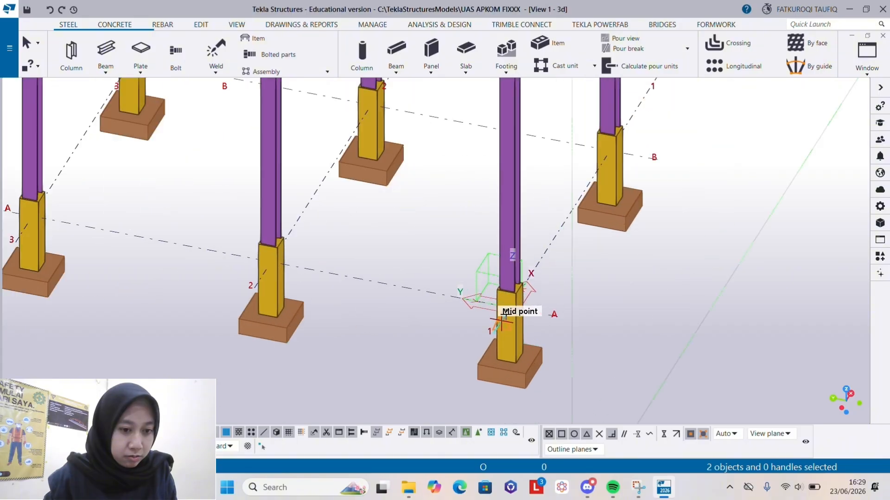
pyautogui.click(494, 332)
pyautogui.scroll(-2, 495, 333)
pyautogui.scroll(2, 327, 315)
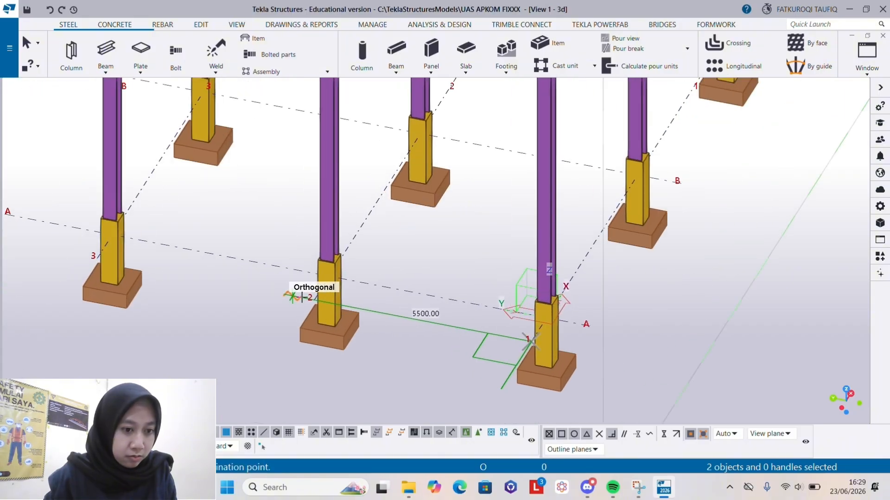
pyautogui.click(312, 301)
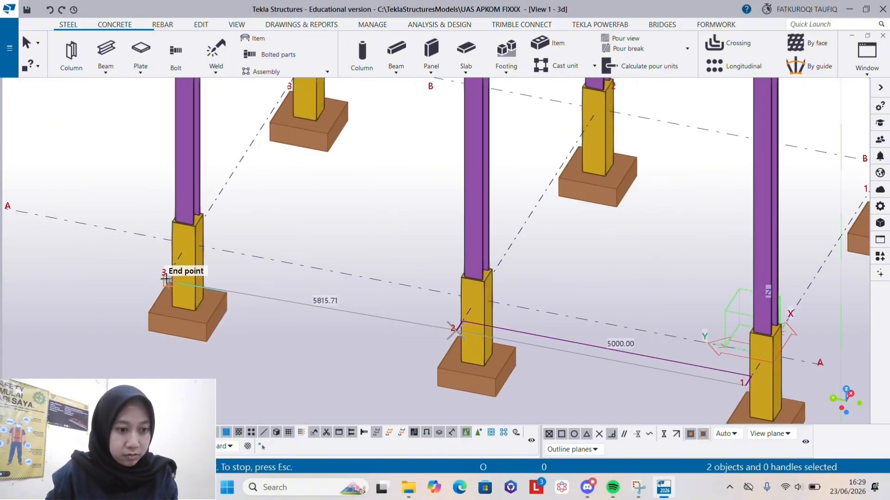
# - Continue copying the roof beam pair to grid lines 3 and 4 and the end grid line beyond 4, at 5000 mm spacing
pyautogui.click(167, 277)
pyautogui.scroll(-3, 394, 338)
pyautogui.scroll(3, 109, 270)
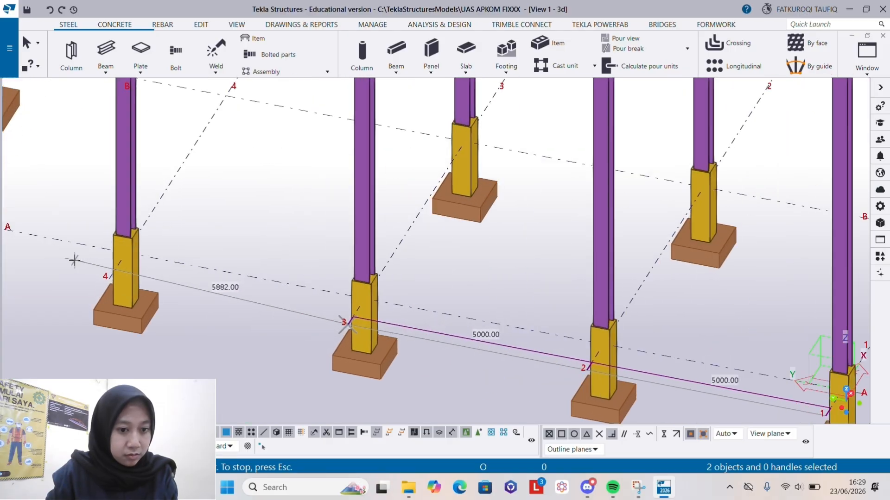
pyautogui.click(114, 280)
pyautogui.scroll(-2, 362, 331)
pyautogui.scroll(-2, 389, 333)
pyautogui.scroll(2, 109, 273)
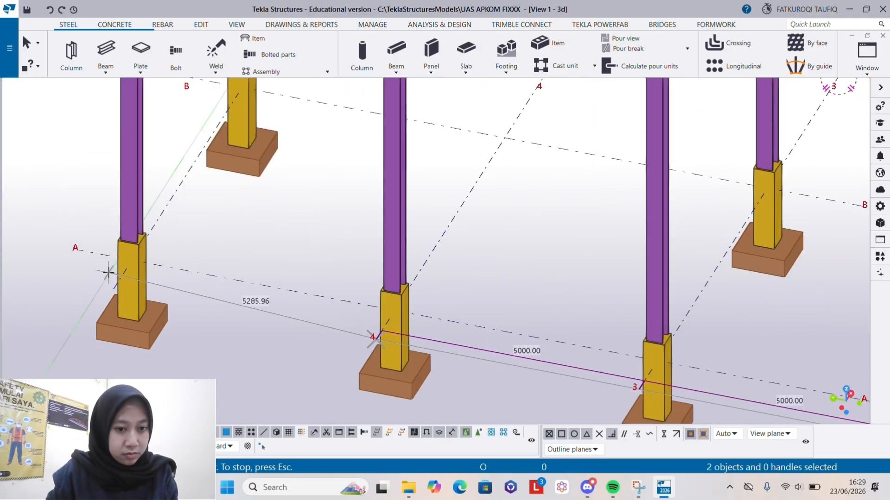
pyautogui.click(115, 288)
pyautogui.scroll(-4, 139, 306)
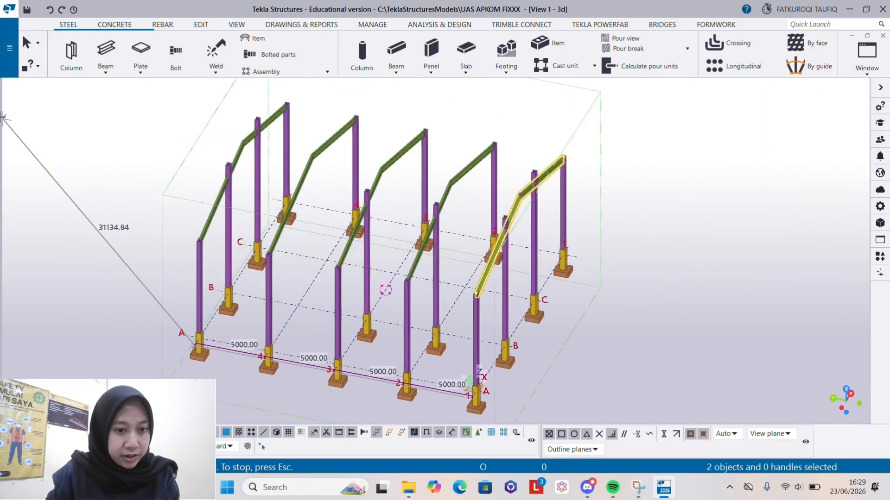
pyautogui.click(27, 43)
# - Inspect the copied roof beams across all frames in the 3d view
pyautogui.scroll(-2, 337, 255)
pyautogui.keyDown('ctrl'); pyautogui.moveTo(433, 275); pyautogui.dragTo(342, 242, button='middle'); pyautogui.keyUp('ctrl')
pyautogui.click(389, 222)
pyautogui.scroll(2, 382, 218)
pyautogui.scroll(-4, 308, 243)
pyautogui.scroll(4, 352, 185)
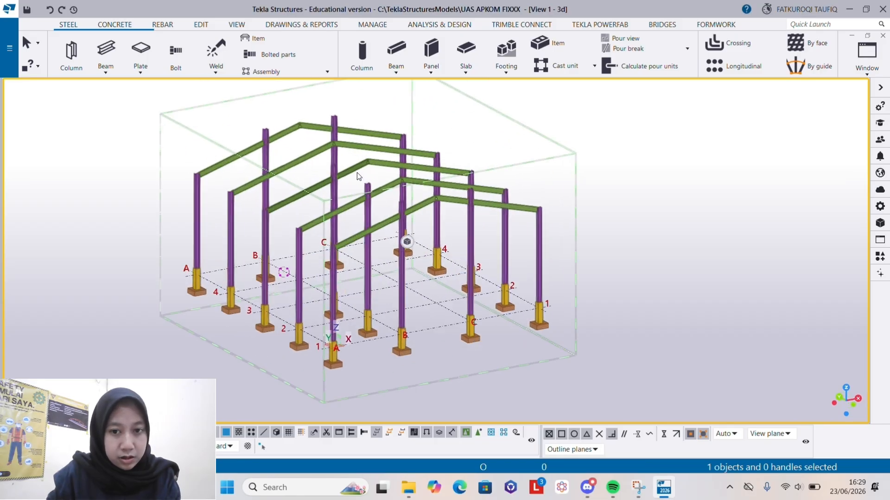
pyautogui.scroll(-3, 345, 222)
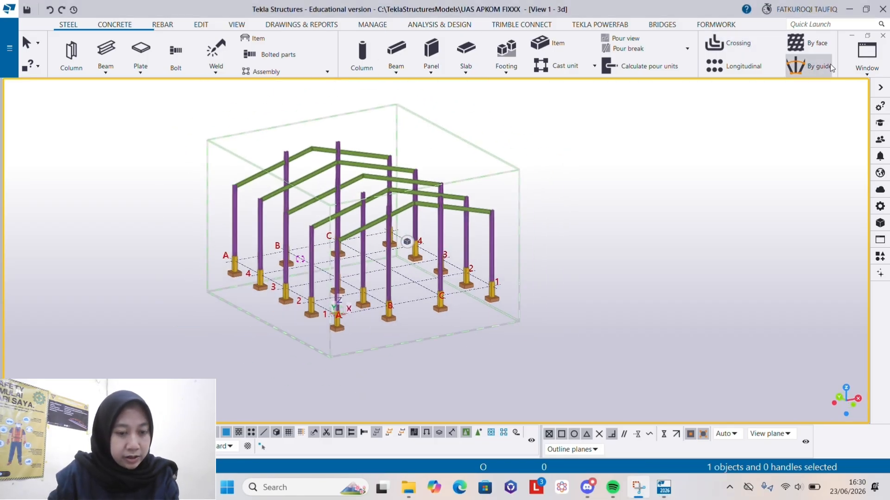
# - In the Plan +4000 view, model steel beams along grid line A from 1 to 2 and from 2 to 3
pyautogui.click(866, 53)
pyautogui.click(843, 183)
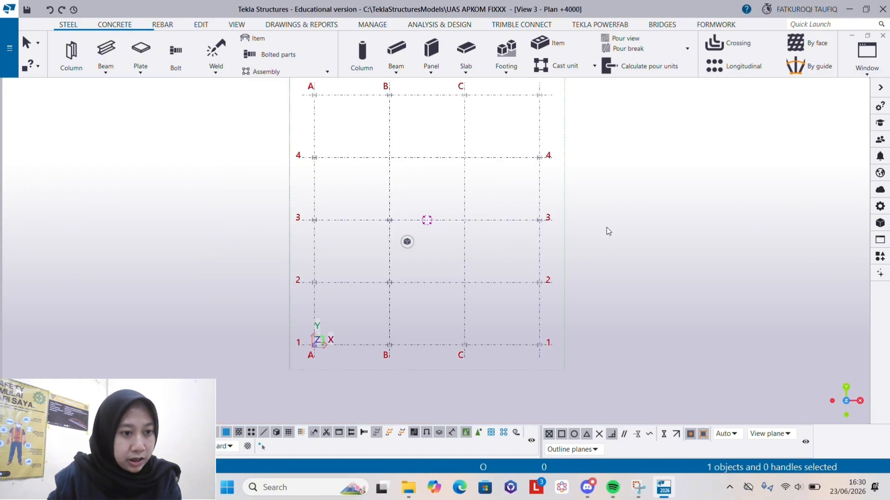
pyautogui.click(106, 50)
pyautogui.scroll(5, 314, 353)
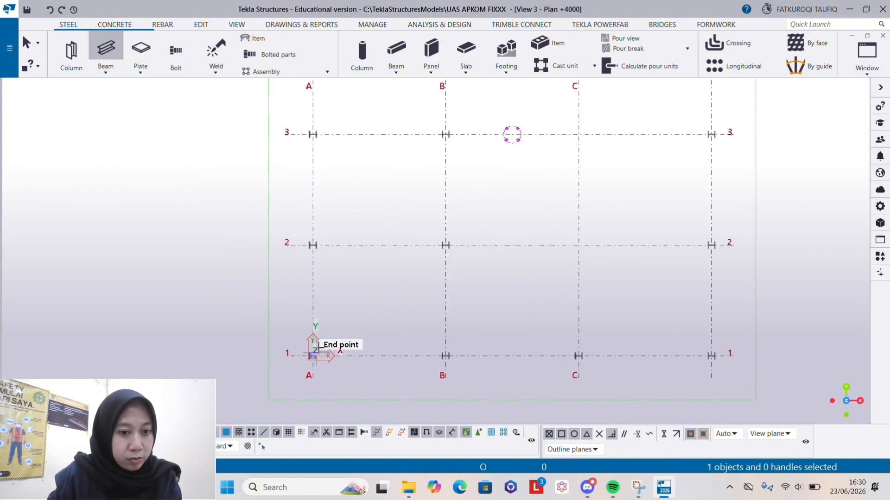
pyautogui.scroll(3, 314, 356)
pyautogui.click(310, 353)
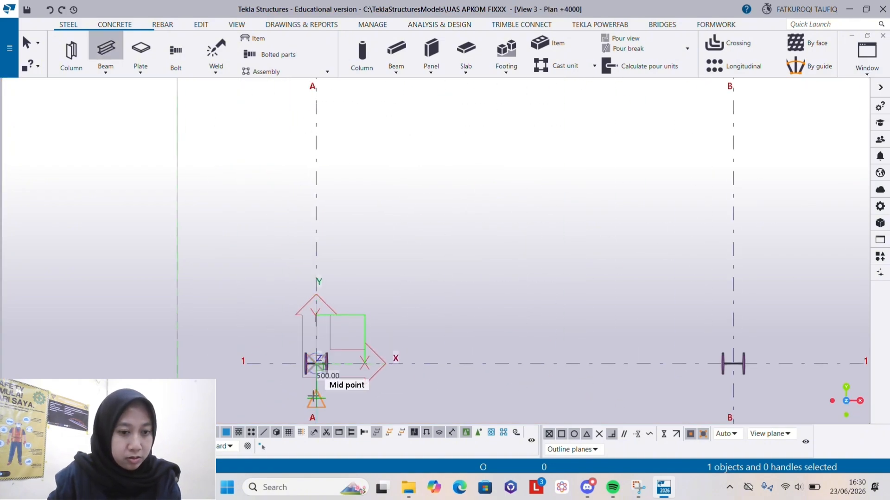
pyautogui.scroll(-4, 313, 367)
pyautogui.scroll(2, 303, 214)
pyautogui.click(323, 220)
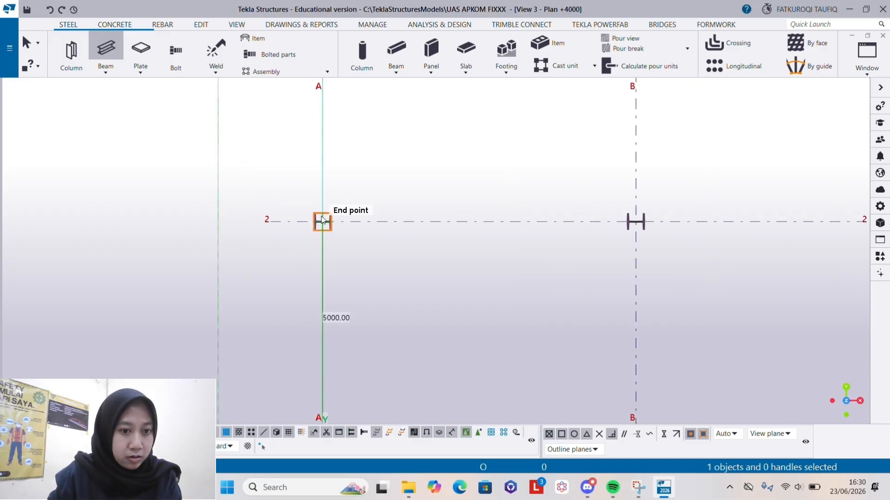
pyautogui.click(323, 226)
pyautogui.scroll(-2, 329, 324)
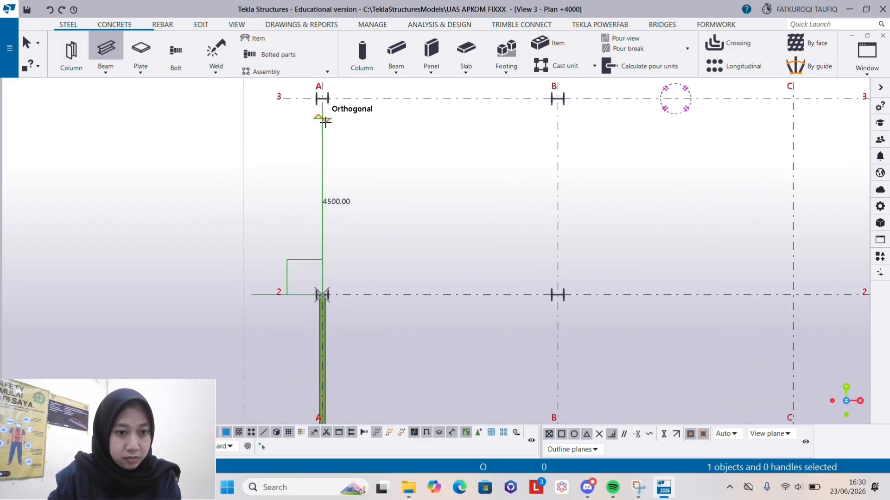
pyautogui.click(325, 101)
pyautogui.scroll(3, 325, 101)
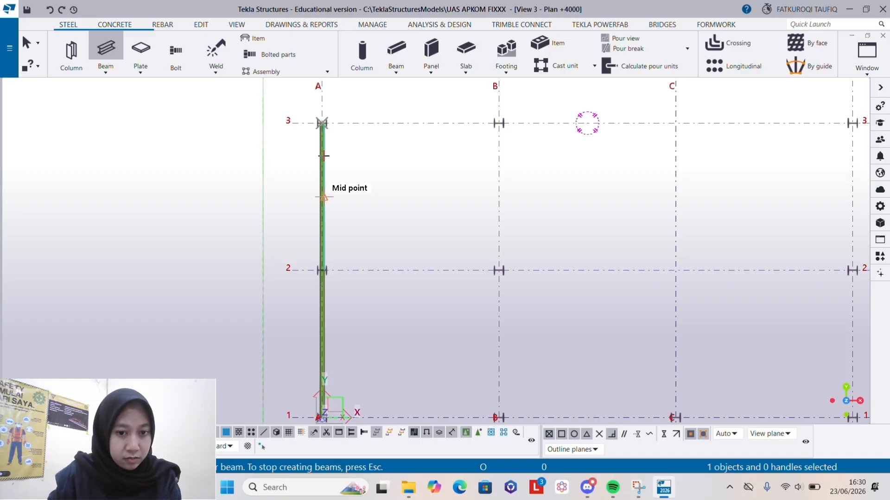
# - Model a steel beam along grid line 3 from column A to column B
pyautogui.click(324, 132)
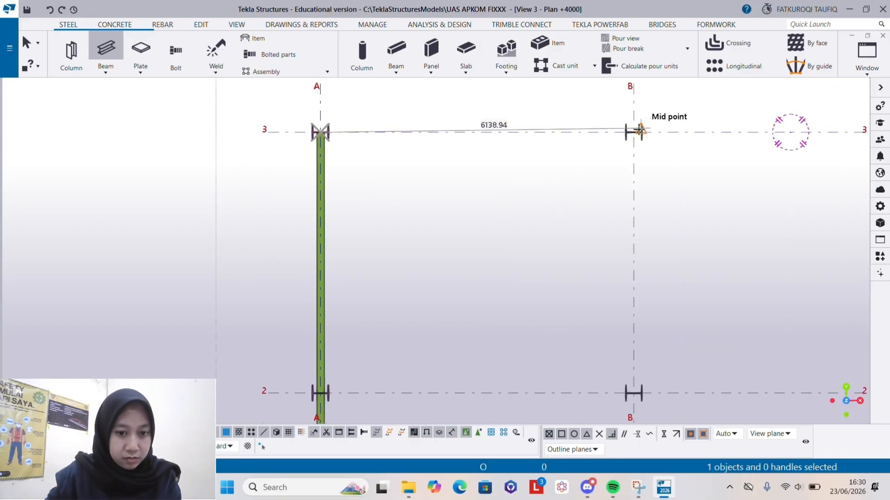
pyautogui.click(633, 132)
pyautogui.scroll(-1, 634, 132)
pyautogui.scroll(-4, 633, 132)
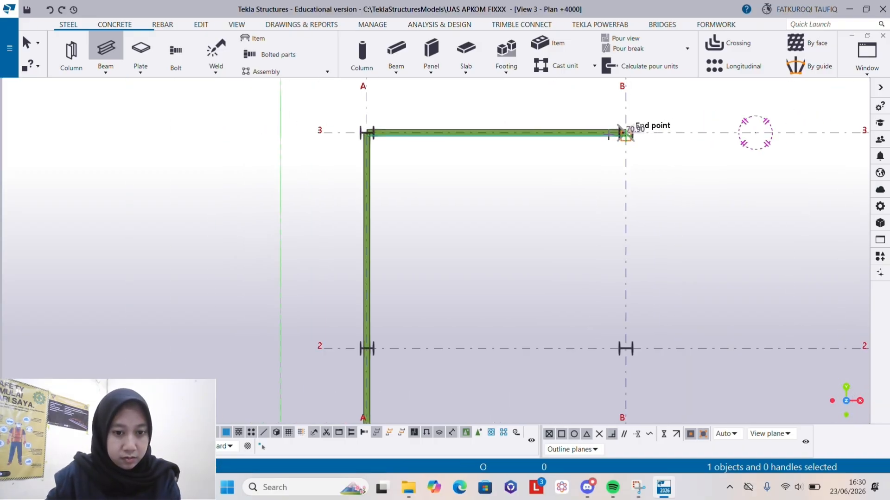
# - Model steel beams along grid line B from 3 to 2 and from 2 to 1
pyautogui.click(634, 131)
pyautogui.scroll(1, 622, 259)
pyautogui.scroll(3, 622, 272)
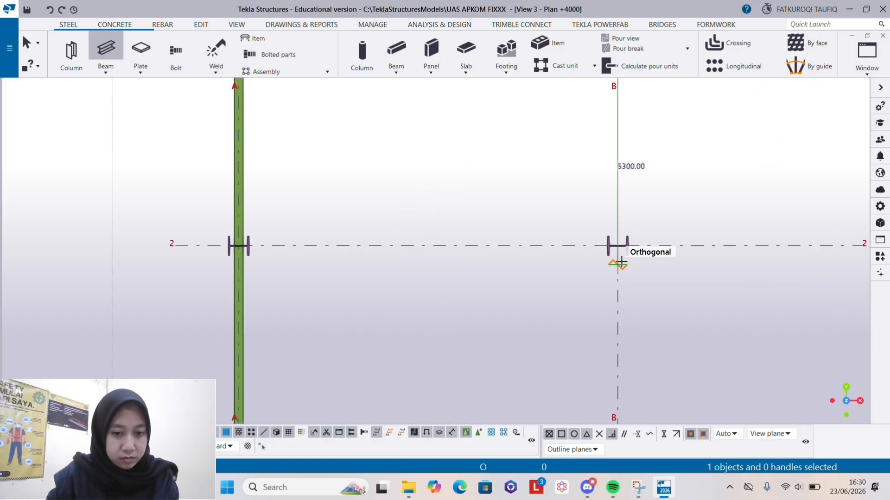
pyautogui.click(620, 244)
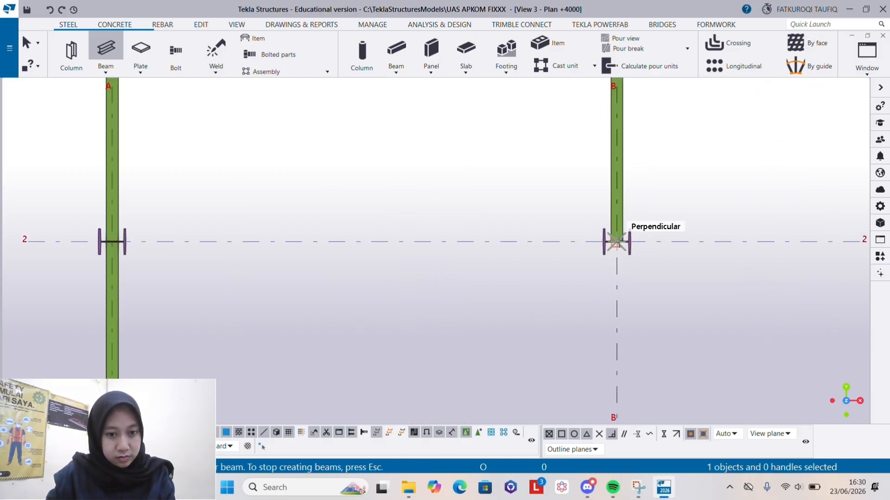
pyautogui.scroll(-1, 620, 242)
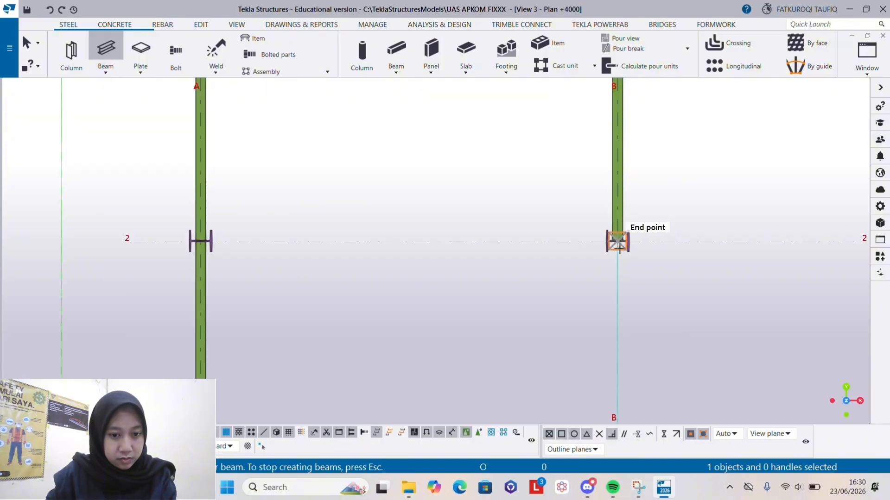
pyautogui.click(620, 247)
pyautogui.scroll(-5, 604, 168)
pyautogui.scroll(4, 617, 347)
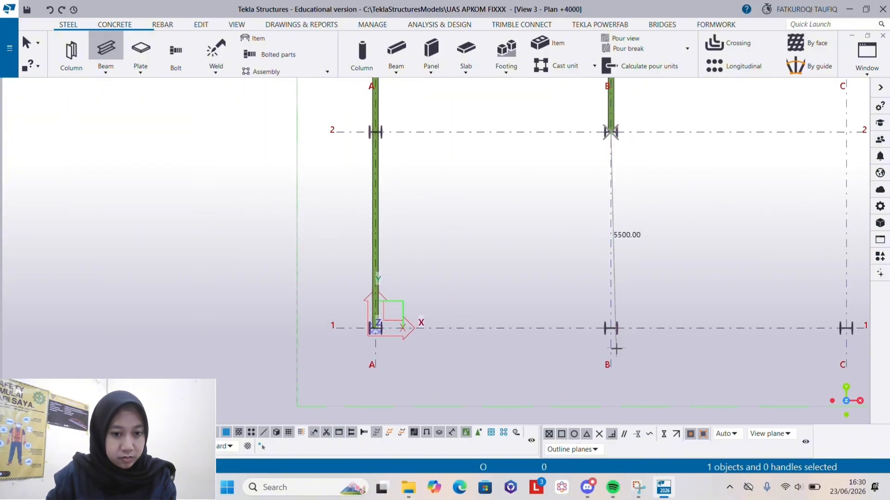
pyautogui.click(607, 320)
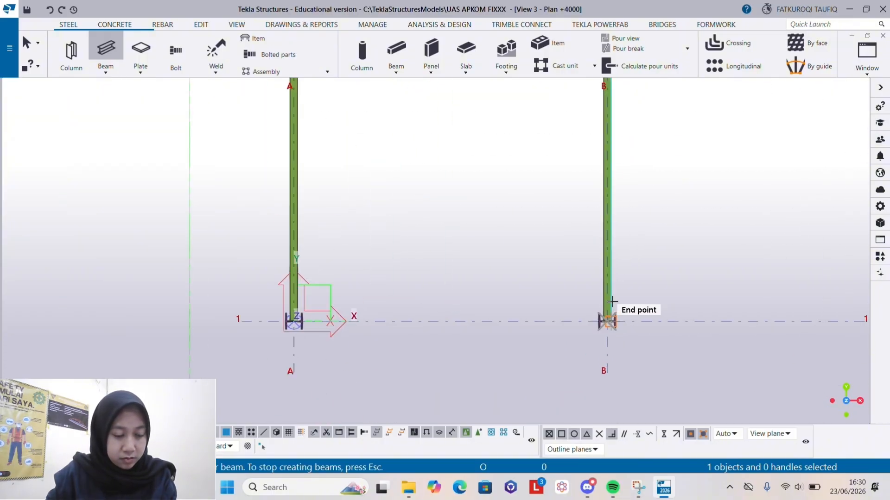
# - Model a steel beam along grid line 1 from column B to column A
pyautogui.click(609, 323)
pyautogui.scroll(1, 295, 320)
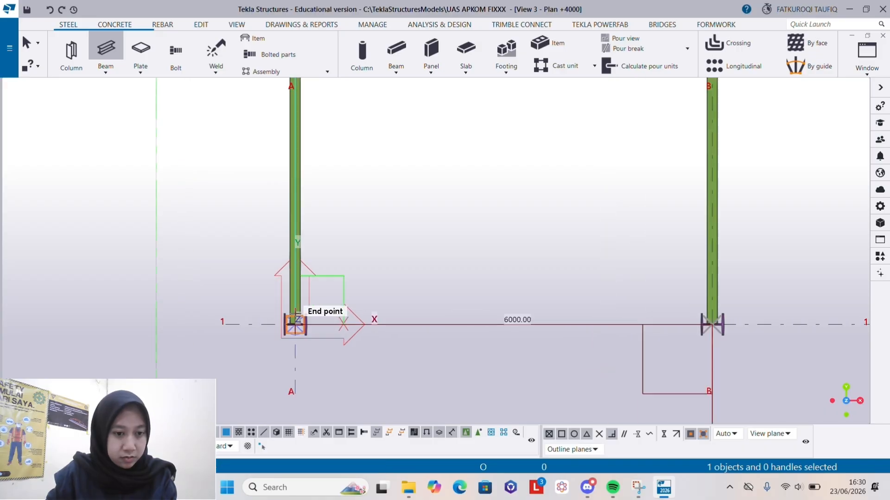
pyautogui.click(295, 321)
pyautogui.scroll(-3, 318, 343)
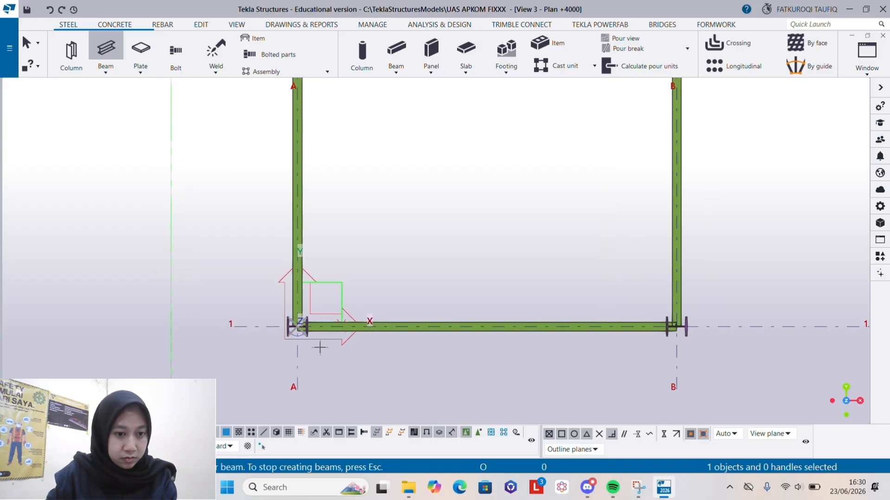
# - Model a steel beam along grid line 2 from column A to column B and end the Beam command
pyautogui.scroll(2, 346, 174)
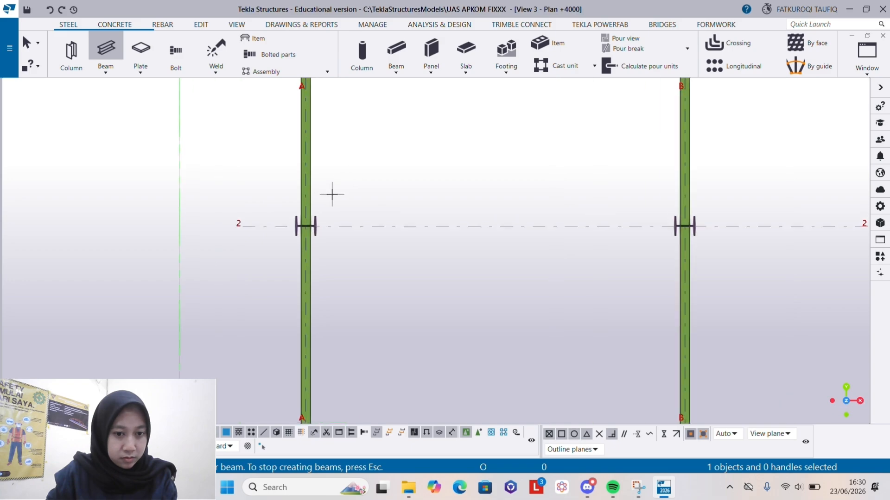
pyautogui.click(308, 227)
pyautogui.scroll(-2, 371, 227)
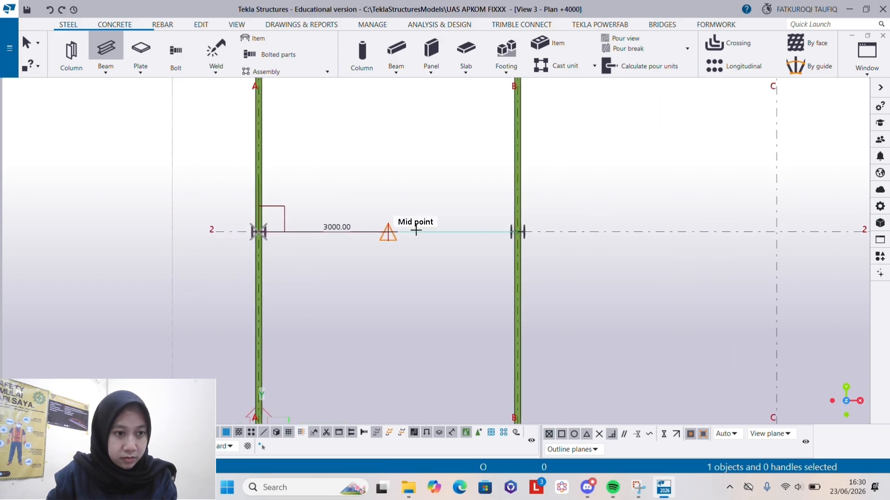
pyautogui.scroll(2, 538, 224)
pyautogui.click(507, 239)
pyautogui.scroll(-3, 397, 235)
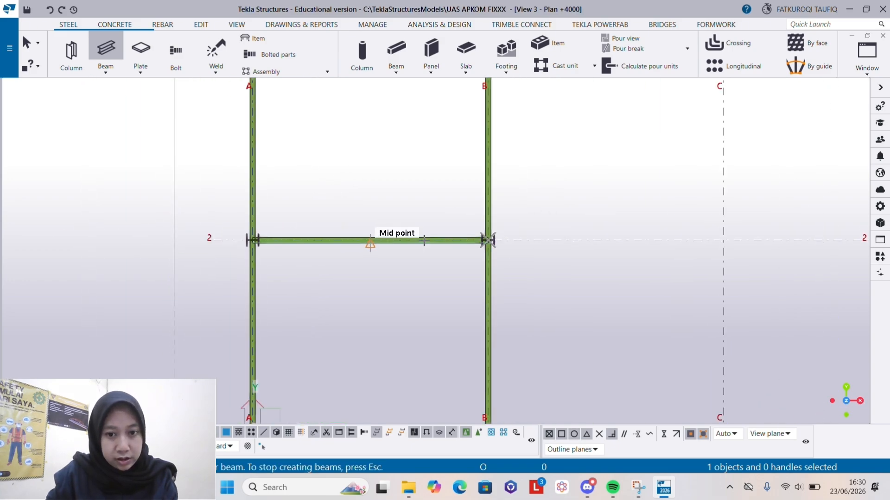
pyautogui.press('Escape')
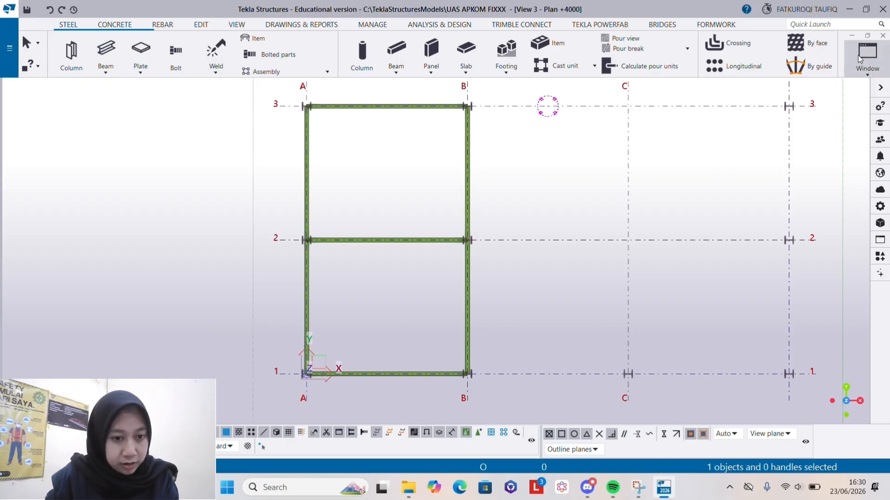
# - Switch to the 3d view and inspect the +4000 floor beams between grid lines A and B
pyautogui.click(858, 54)
pyautogui.click(824, 157)
pyautogui.scroll(3, 373, 242)
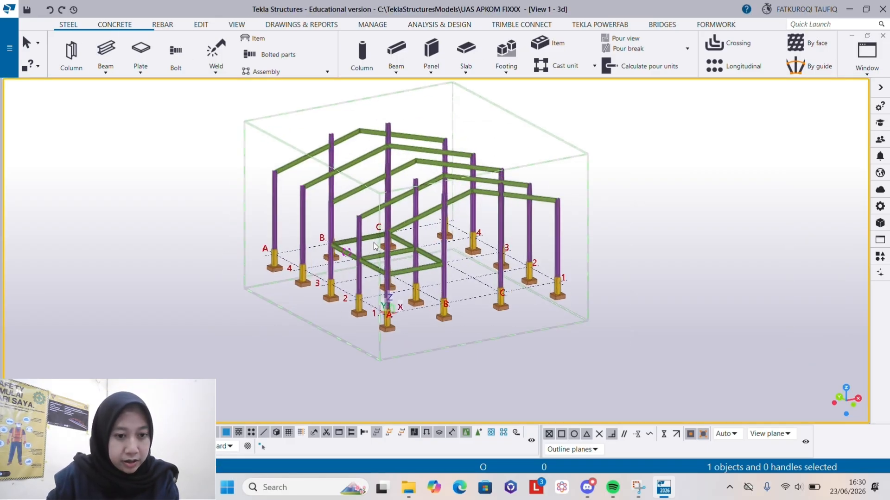
pyautogui.keyDown('ctrl'); pyautogui.moveTo(376, 242); pyautogui.dragTo(446, 247, button='middle'); pyautogui.keyUp('ctrl')
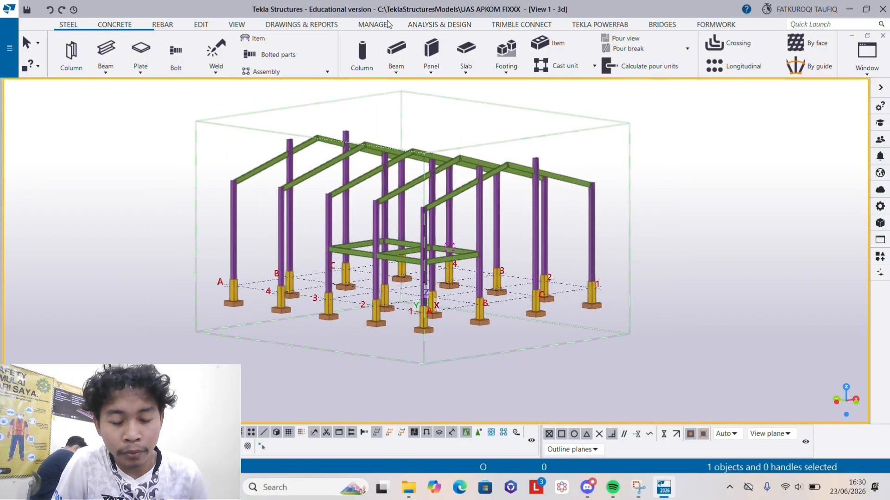
# - Search the applications and components catalog for HAUNC and start the Haunch (40) connection
pyautogui.click(880, 256)
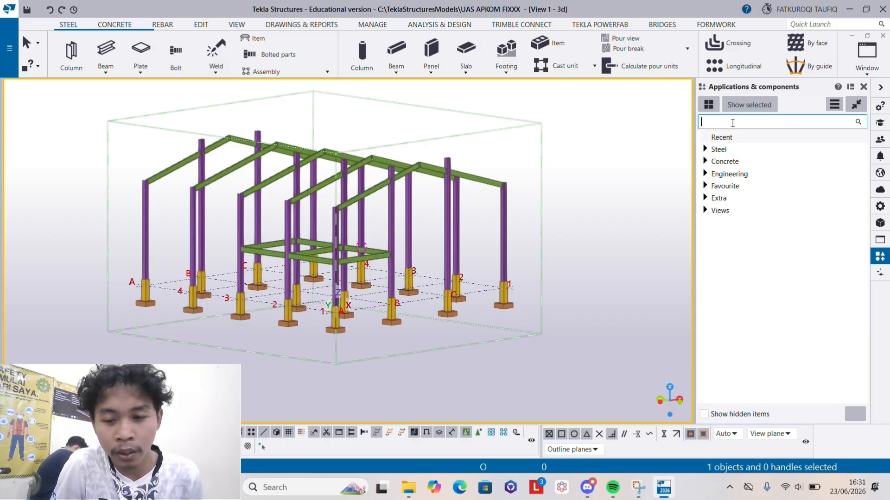
pyautogui.write('HAUNC')
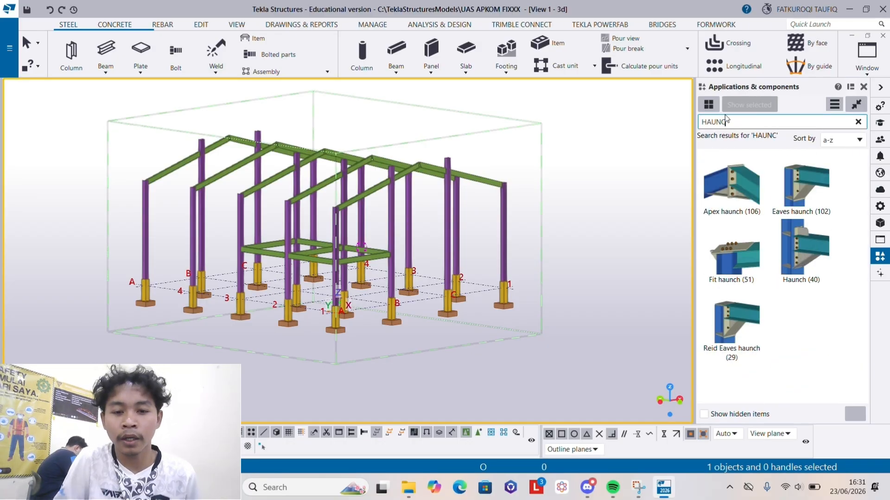
pyautogui.scroll(7, 252, 242)
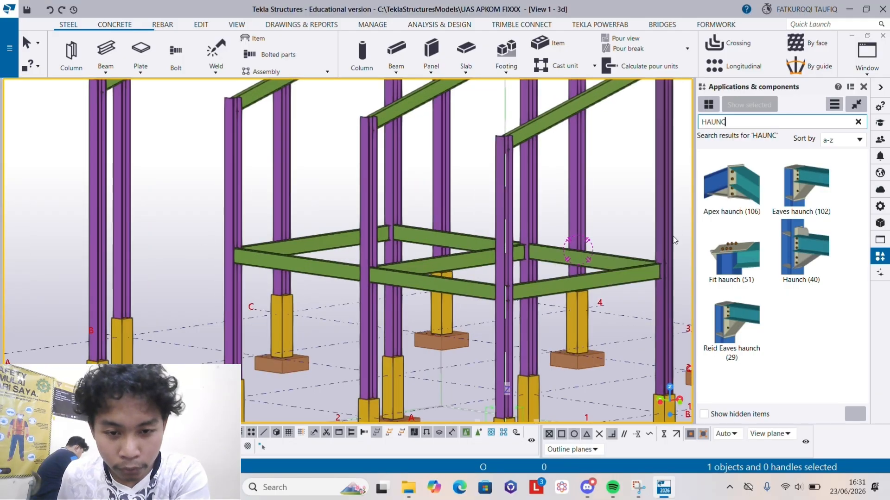
pyautogui.click(799, 241)
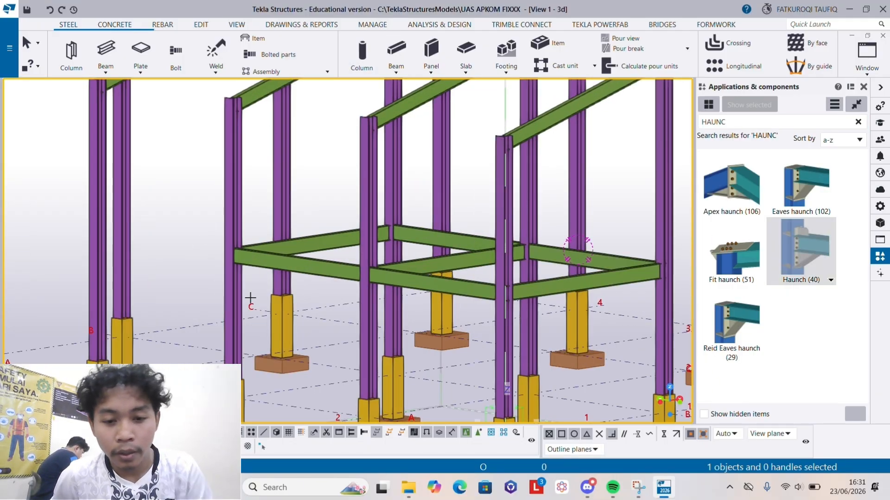
# - Add Haunch (40) connections at column A3 to the +4000 beams along grid line A and grid line 3
pyautogui.scroll(2, 217, 267)
pyautogui.click(219, 270)
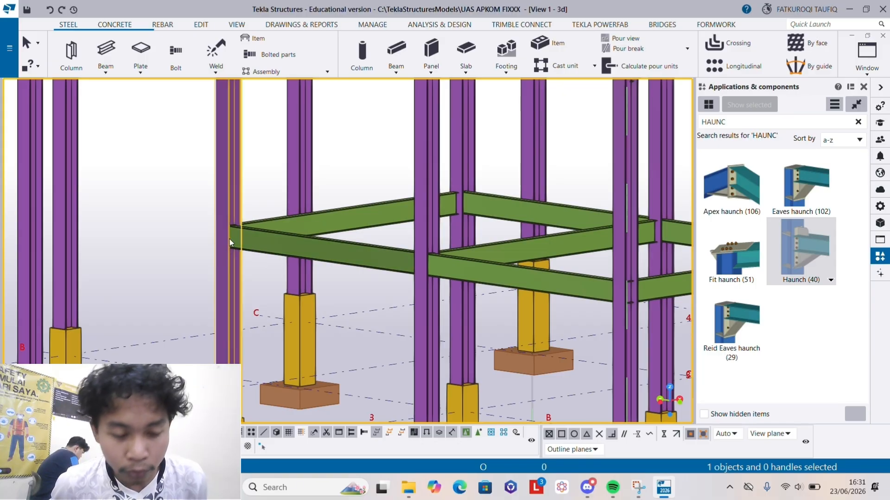
pyautogui.click(282, 246)
pyautogui.scroll(2, 237, 186)
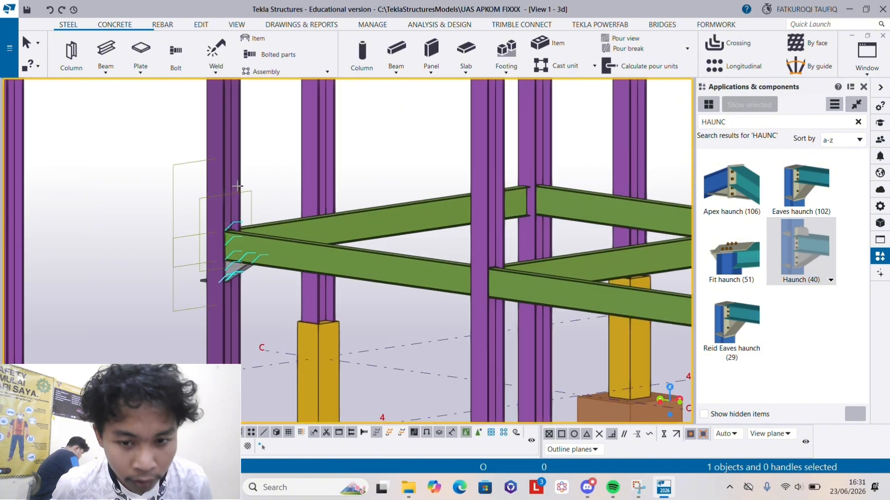
pyautogui.click(225, 142)
pyautogui.click(345, 217)
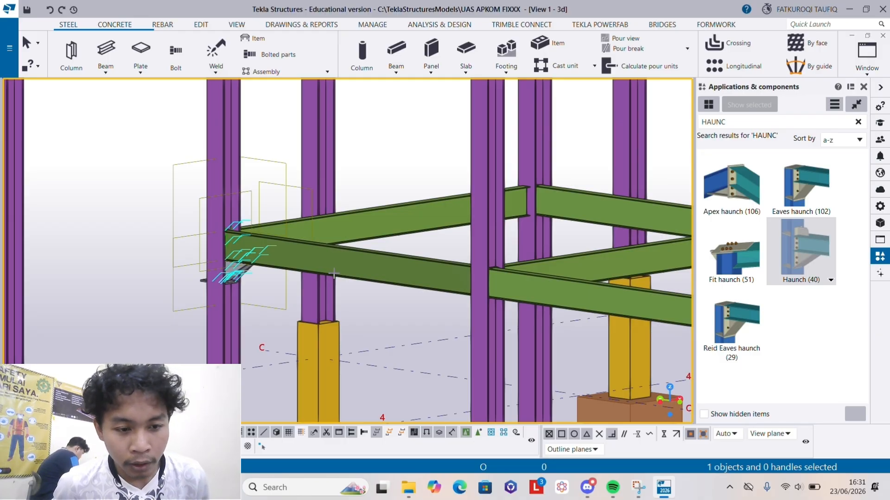
# - Add Haunch (40) connections on both sides of column A2 to the two +4000 beams along grid line A
pyautogui.scroll(-3, 334, 274)
pyautogui.moveTo(455, 345); pyautogui.dragTo(226, 359, button='middle')
pyautogui.scroll(3, 204, 352)
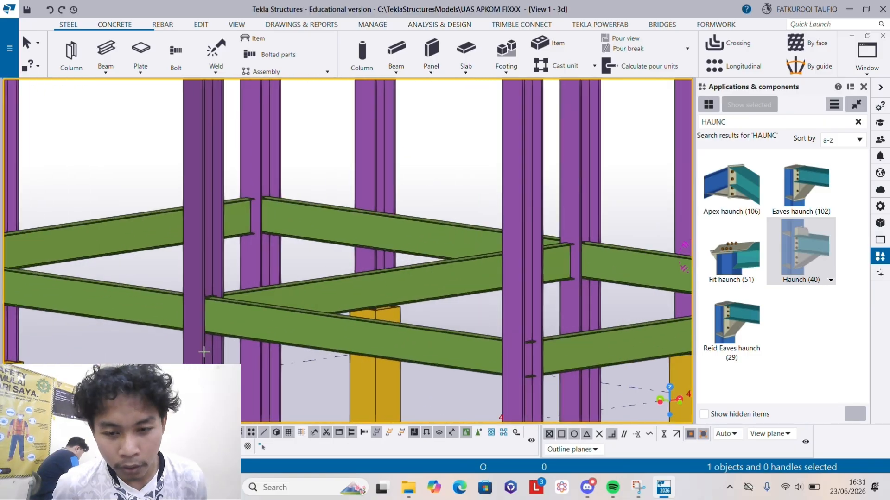
pyautogui.scroll(2, 204, 352)
pyautogui.scroll(2, 254, 255)
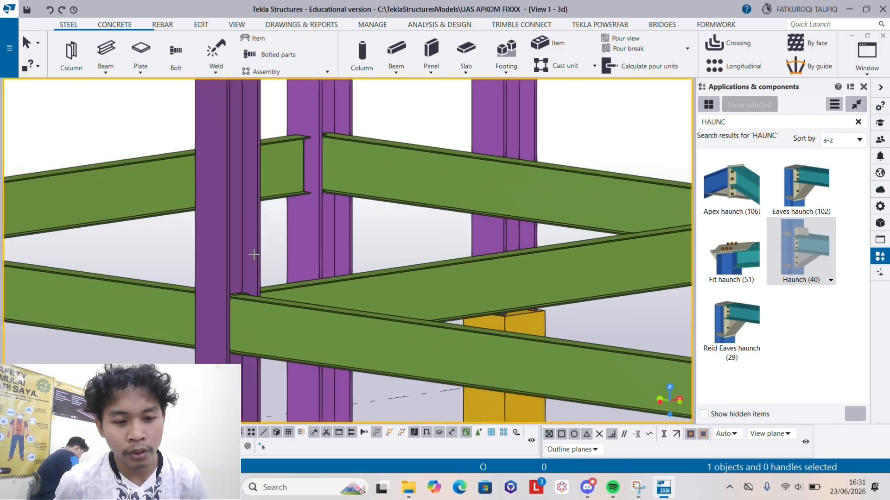
pyautogui.click(235, 247)
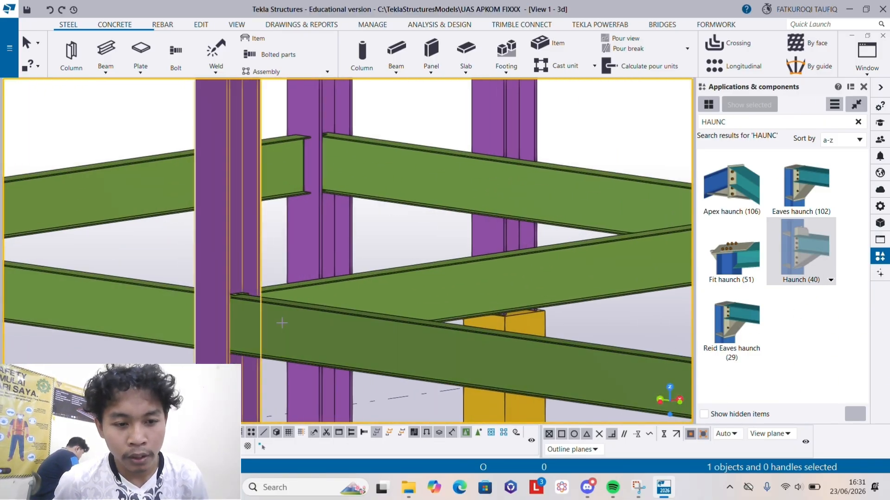
pyautogui.click(317, 343)
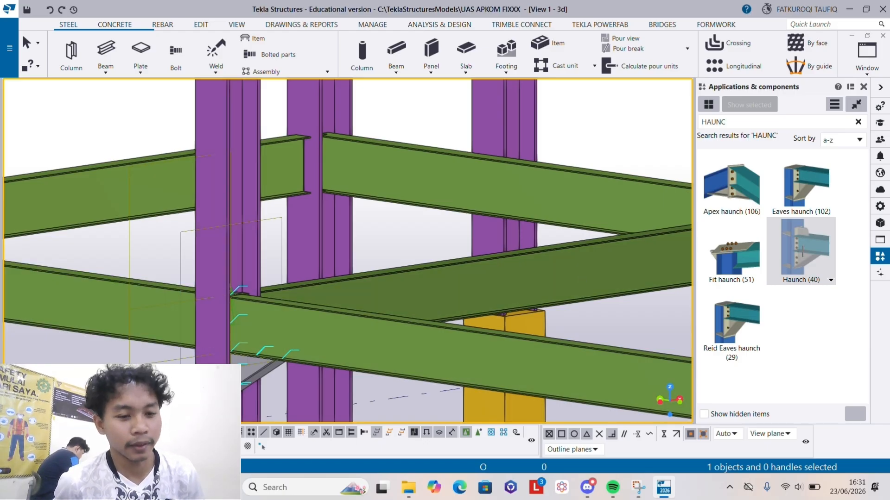
pyautogui.click(233, 245)
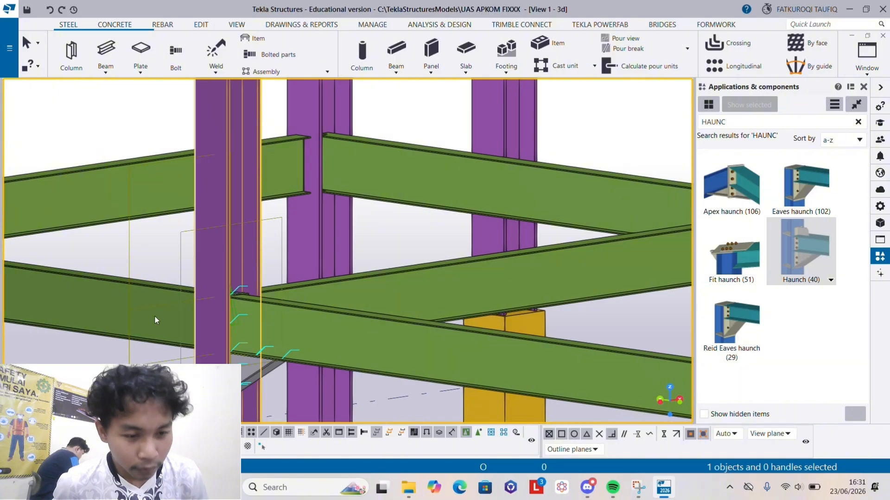
pyautogui.click(154, 315)
# - Add Haunch (40) connections at corner column A1 to the +4000 beams along grid line A and grid line 1
pyautogui.scroll(-2, 408, 313)
pyautogui.moveTo(392, 312); pyautogui.dragTo(208, 249, button='middle')
pyautogui.moveTo(345, 274); pyautogui.dragTo(103, 221, button='middle')
pyautogui.scroll(2, 210, 208)
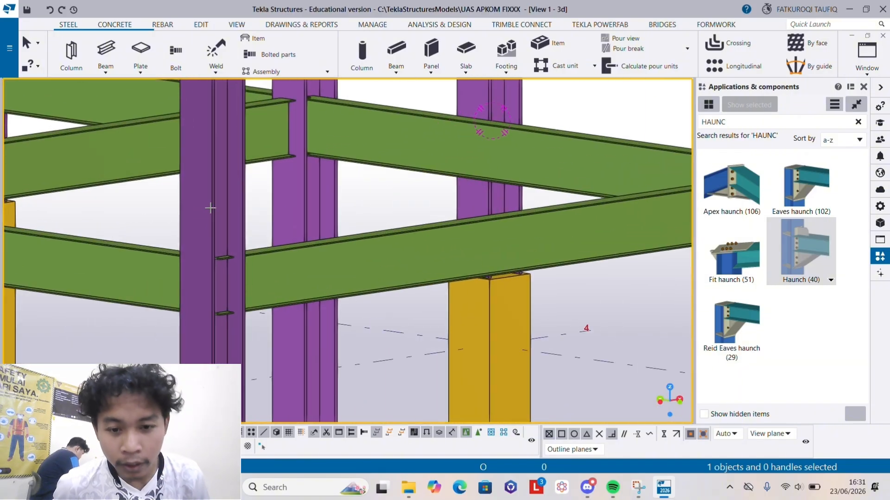
pyautogui.scroll(2, 219, 234)
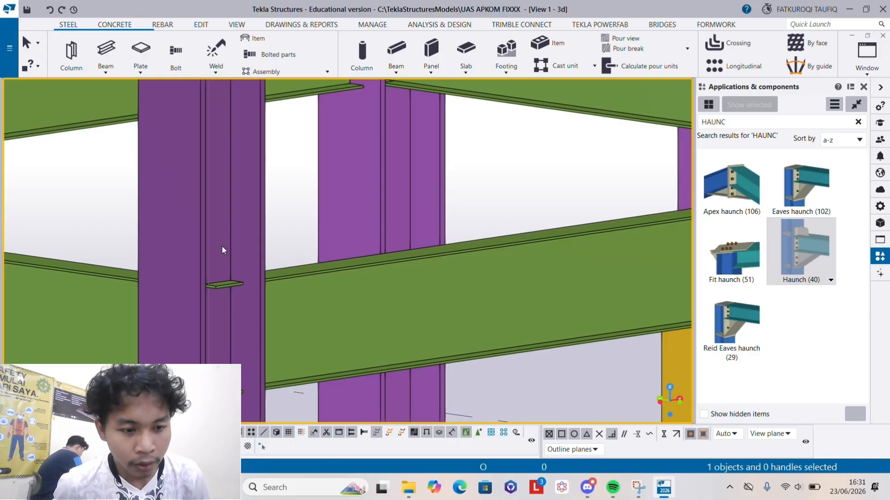
pyautogui.click(222, 246)
pyautogui.click(124, 288)
pyautogui.scroll(-5, 342, 305)
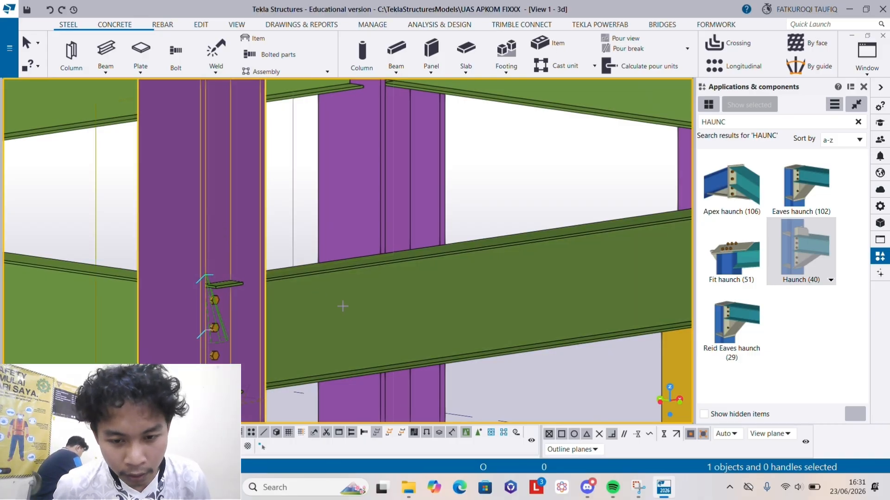
pyautogui.scroll(6, 542, 328)
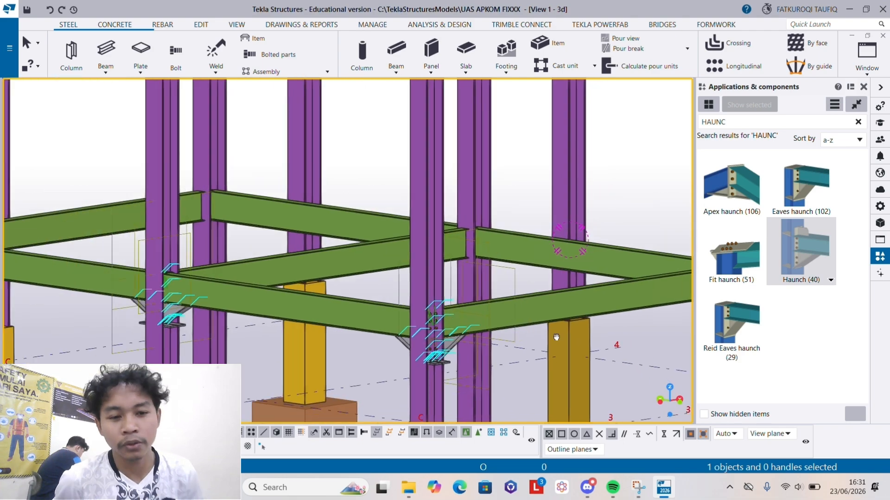
# - Connect column B1 to the +4000 beam along grid line 1 with a Haunch (40)
pyautogui.scroll(3, 148, 310)
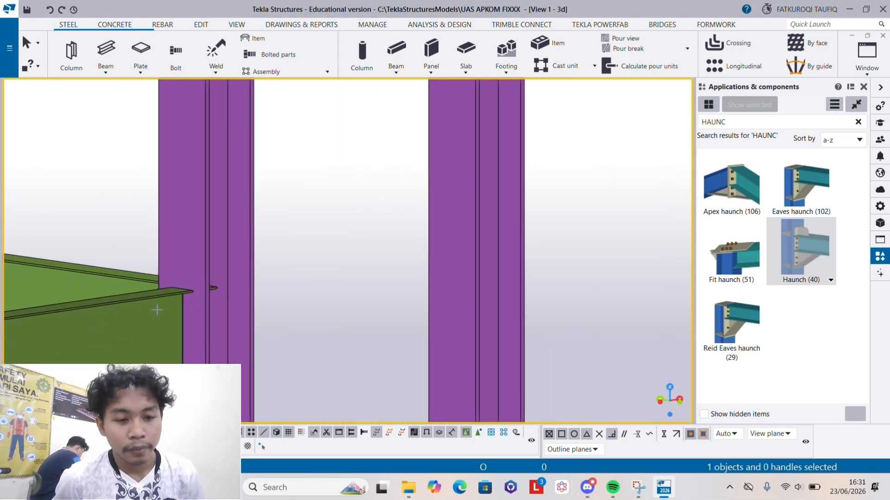
pyautogui.scroll(3, 206, 278)
pyautogui.scroll(-2, 208, 294)
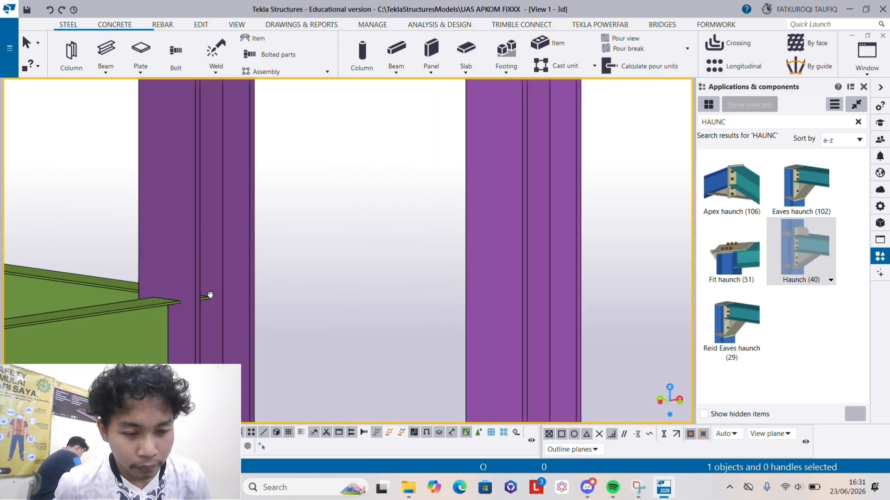
pyautogui.moveTo(207, 295); pyautogui.dragTo(300, 247, button='middle')
pyautogui.scroll(-3, 301, 309)
pyautogui.moveTo(301, 310); pyautogui.dragTo(296, 256, button='middle')
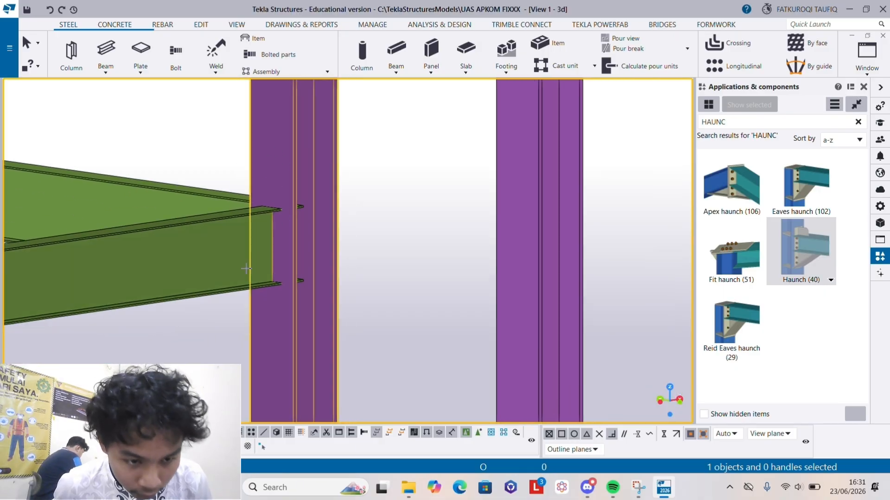
pyautogui.scroll(-1, 269, 274)
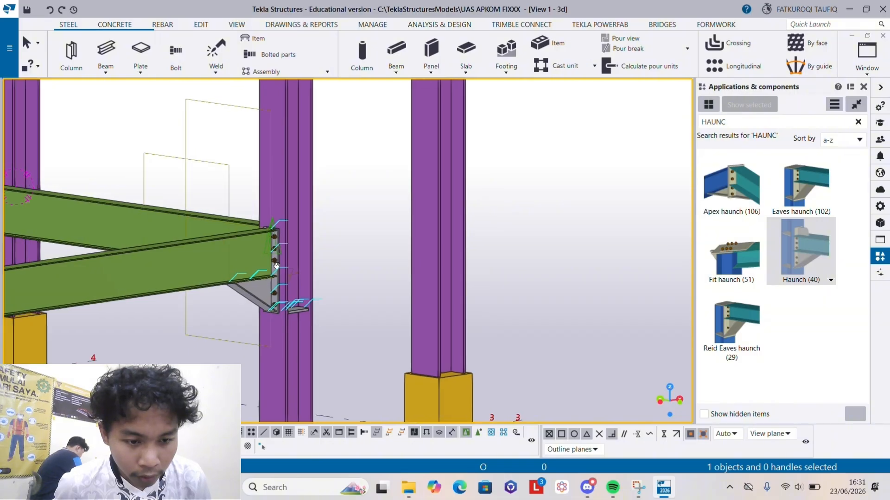
# - Add a Haunch (40) between column B1 and the +4000 beam along grid line B, working from the opposite side of the frame
pyautogui.moveTo(269, 274); pyautogui.dragTo(12, 355, button='middle')
pyautogui.scroll(-1, 332, 352)
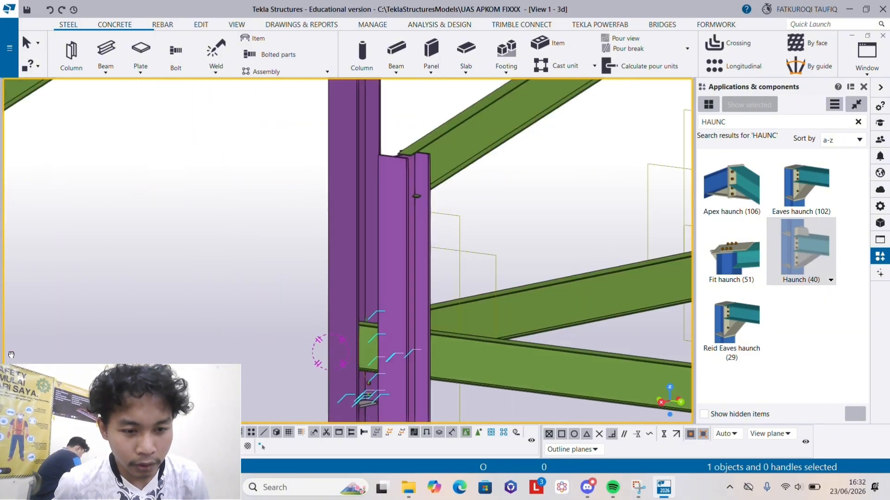
pyautogui.scroll(5, 380, 361)
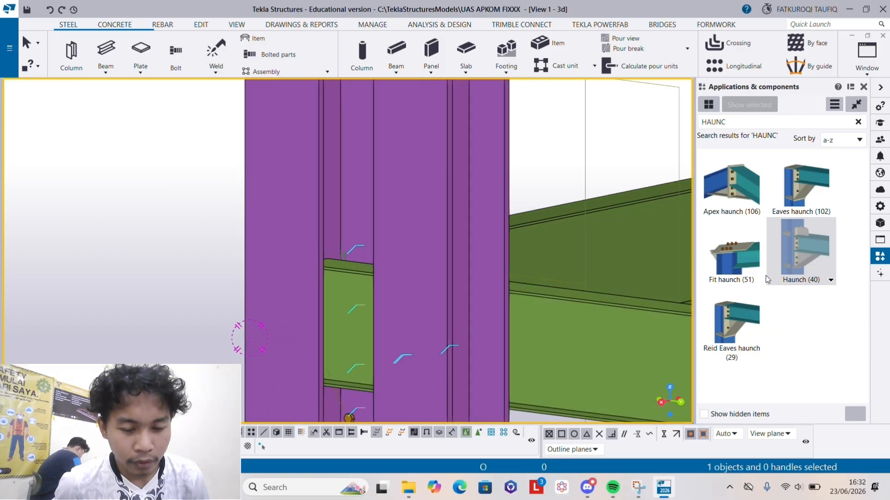
pyautogui.click(792, 244)
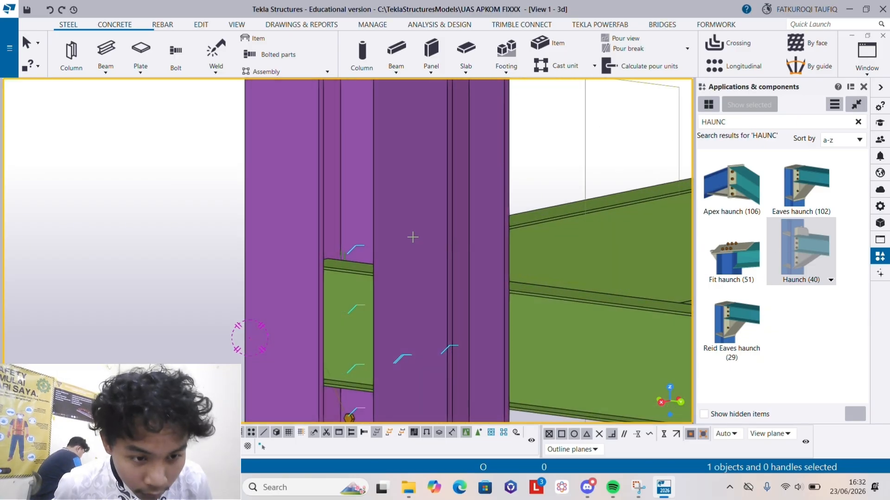
pyautogui.click(338, 232)
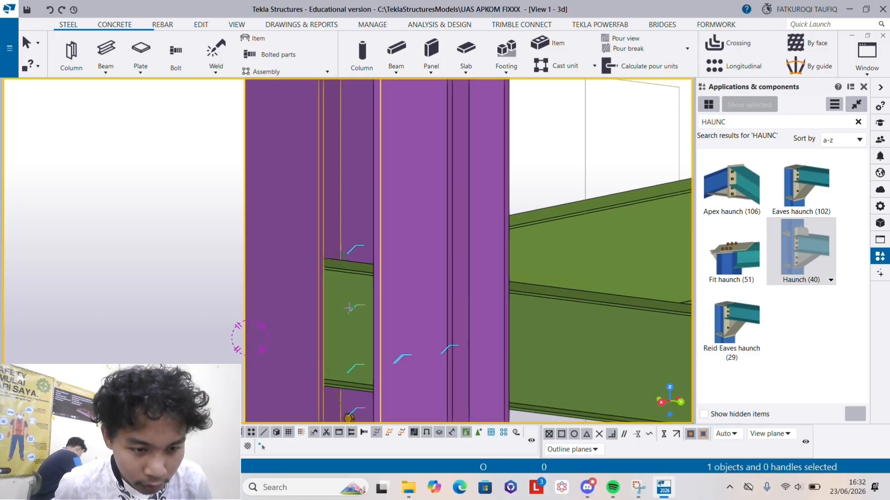
pyautogui.scroll(-6, 348, 307)
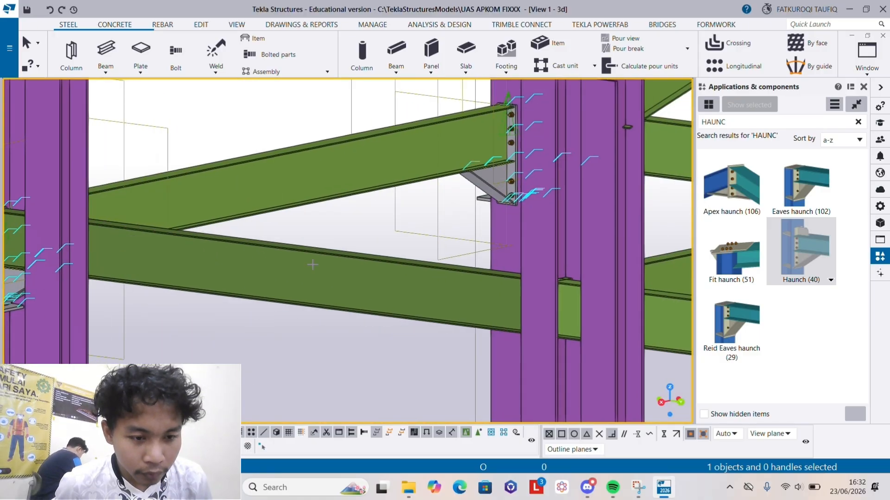
# - Add Haunch (40) connections on both sides of column B2 to the two +4000 beams along grid line B
pyautogui.scroll(-5, 312, 264)
pyautogui.scroll(4, 328, 313)
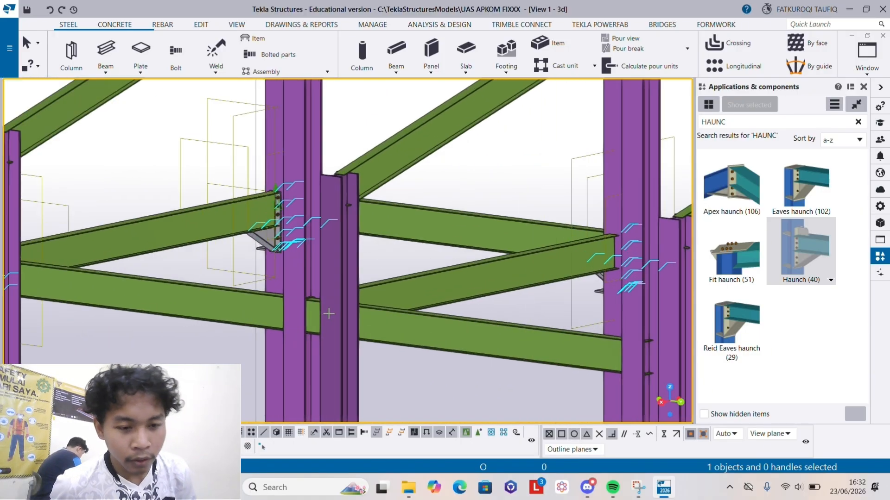
pyautogui.scroll(5, 329, 314)
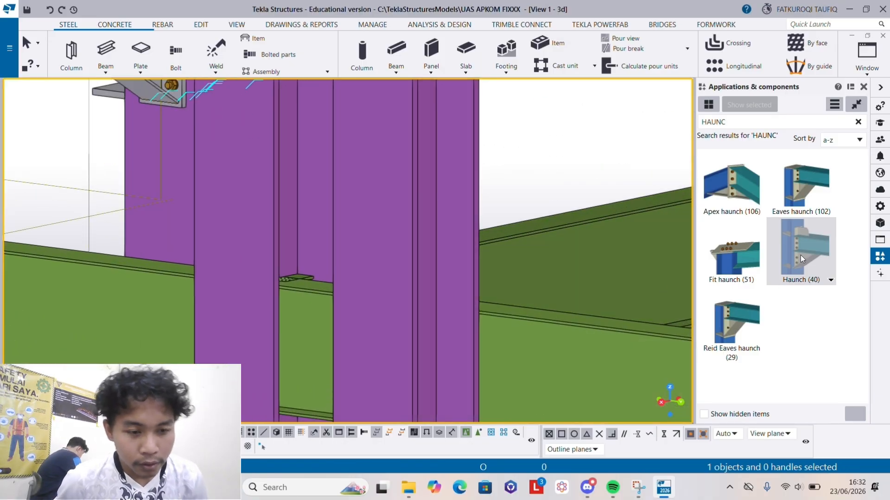
pyautogui.click(802, 259)
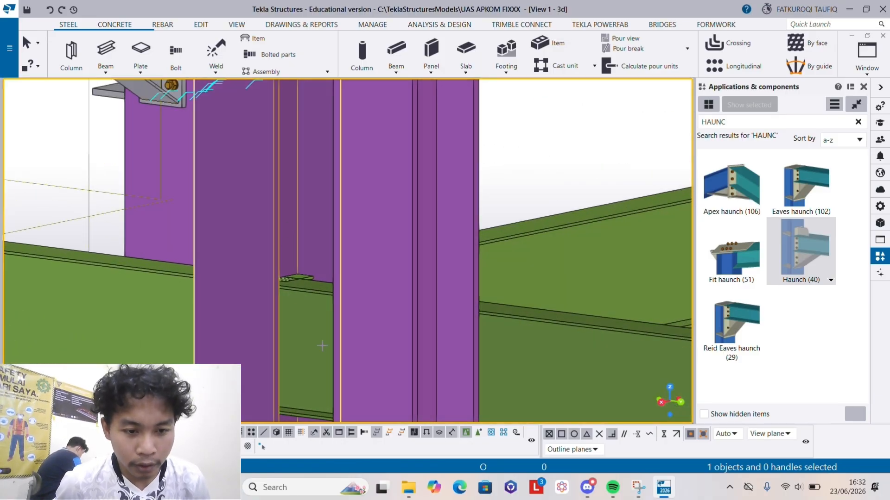
pyautogui.click(322, 345)
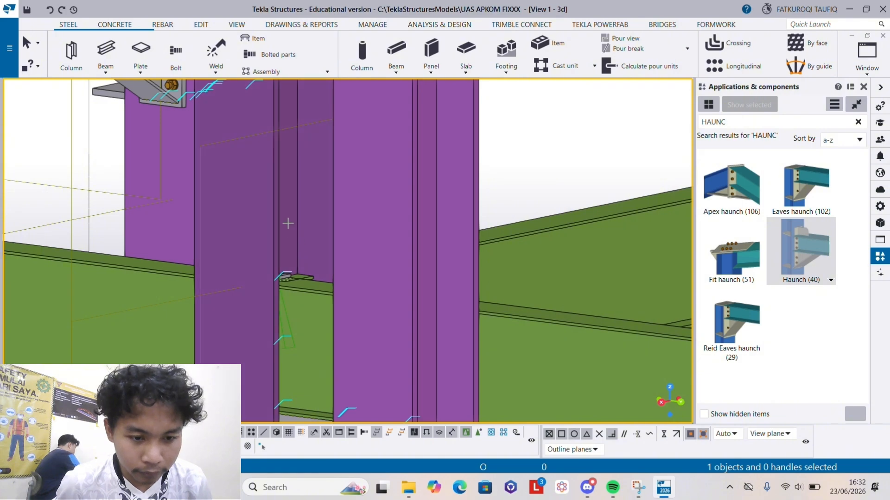
pyautogui.scroll(-1, 537, 319)
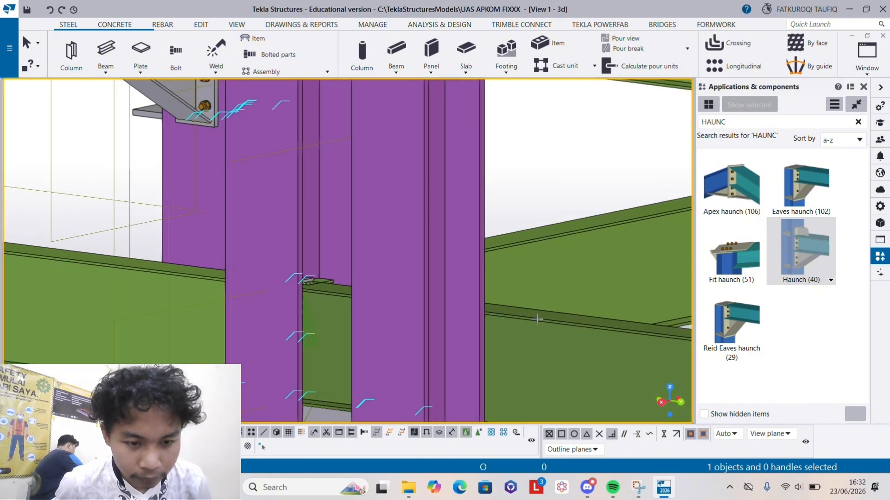
pyautogui.scroll(-4, 537, 319)
# - Connect column B3 to the +4000 beam running along grid line B toward grid line 2 with a Haunch (40)
pyautogui.moveTo(533, 318); pyautogui.dragTo(336, 304, button='middle')
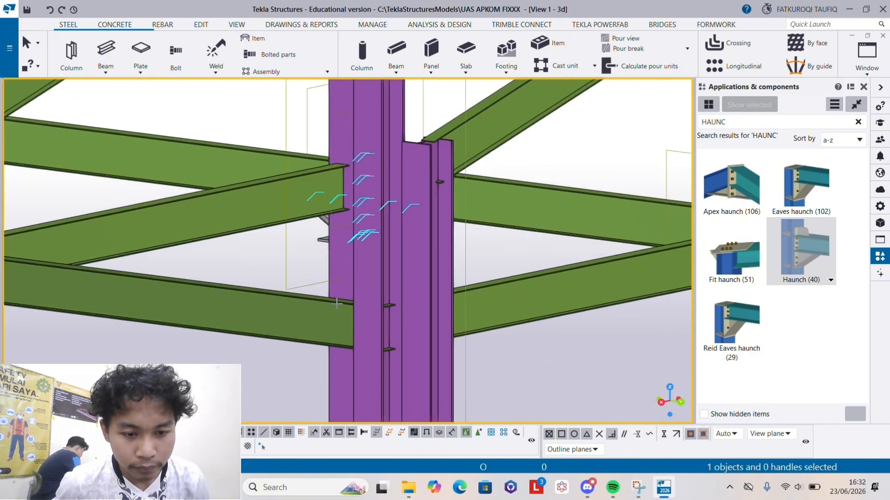
pyautogui.scroll(-3, 595, 358)
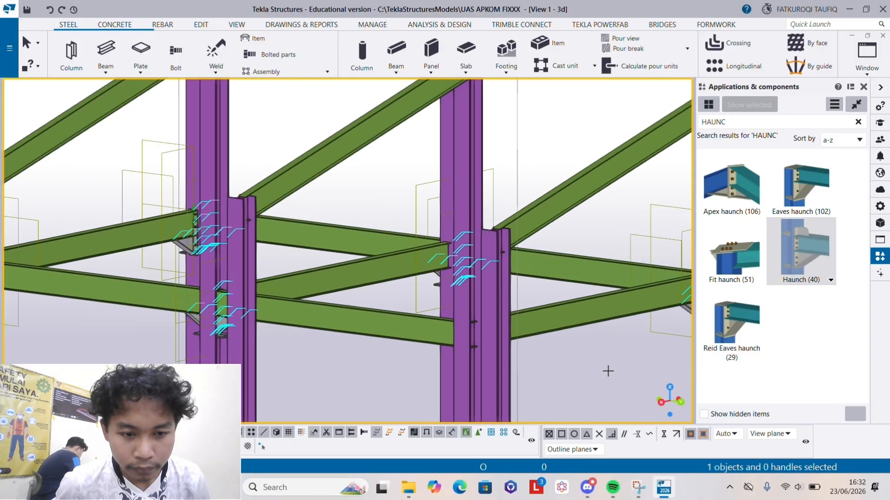
pyautogui.scroll(-3, 451, 351)
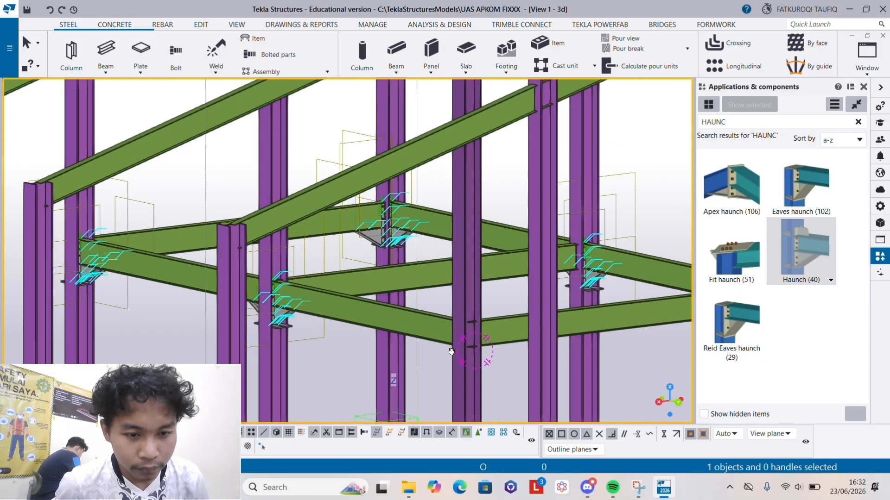
pyautogui.scroll(6, 452, 351)
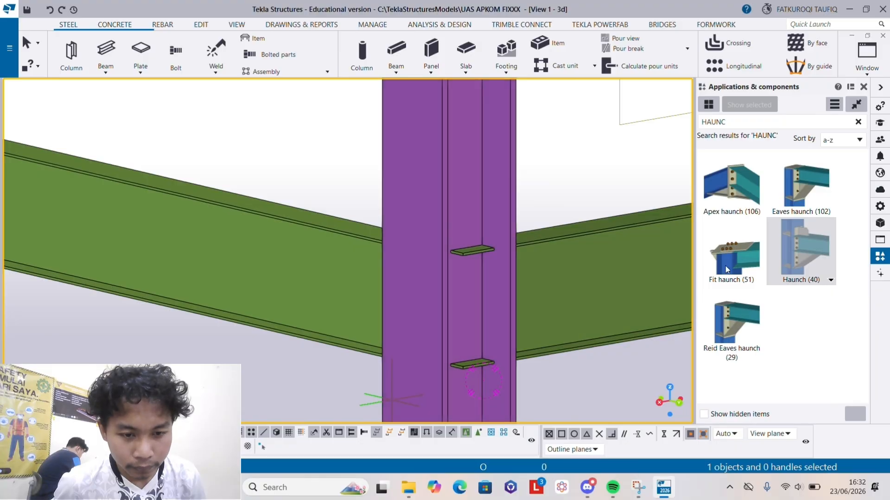
pyautogui.click(458, 205)
pyautogui.click(333, 285)
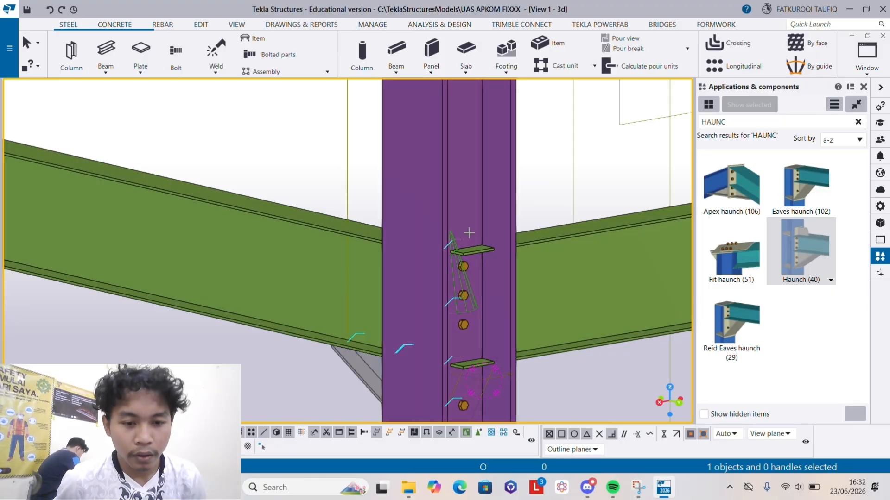
# - Connect column B3 to the +4000 beam along grid line 3 with a Haunch (40)
pyautogui.click(468, 233)
pyautogui.click(574, 285)
pyautogui.scroll(-1, 584, 293)
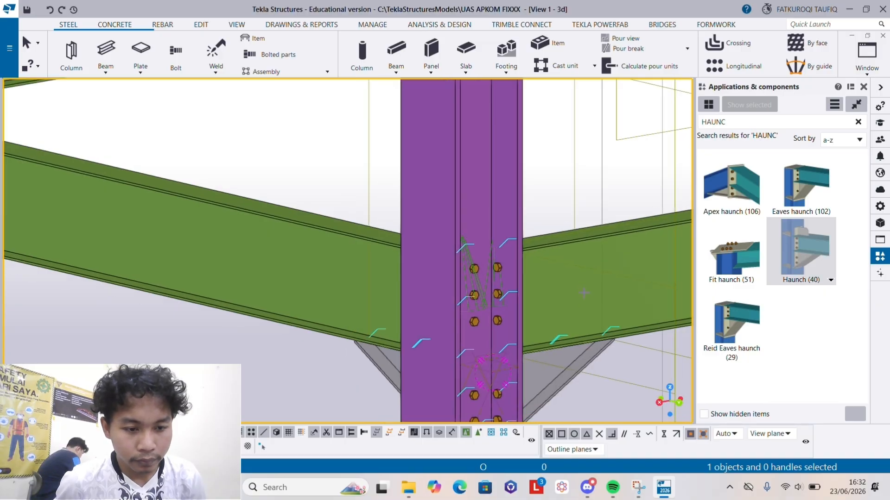
# - Inspect the Haunch (40) connections at all columns of the +4000 beam frame from several sides
pyautogui.scroll(-10, 583, 292)
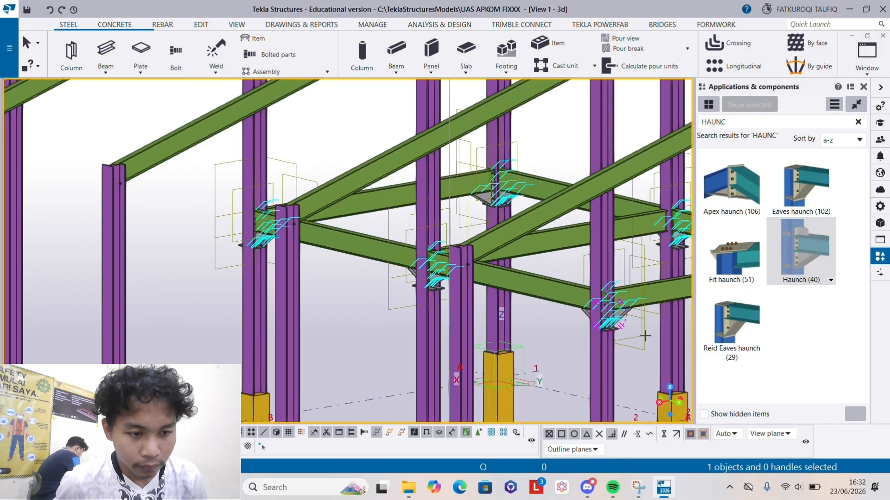
pyautogui.keyDown('ctrl'); pyautogui.moveTo(645, 336); pyautogui.dragTo(625, 337, button='middle'); pyautogui.keyUp('ctrl')
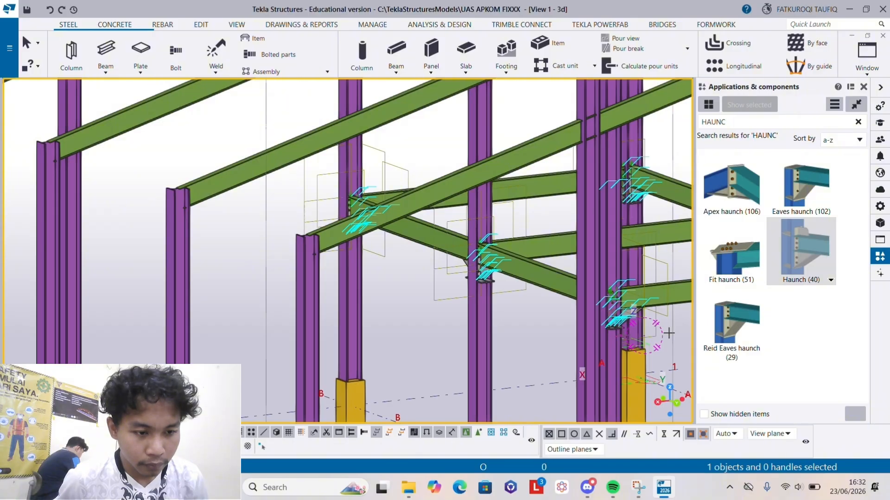
pyautogui.scroll(10, 399, 289)
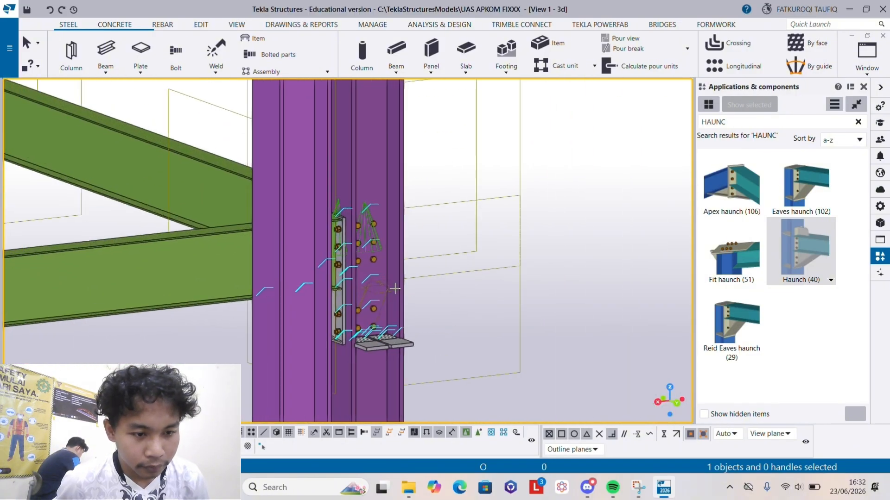
pyautogui.scroll(-10, 395, 288)
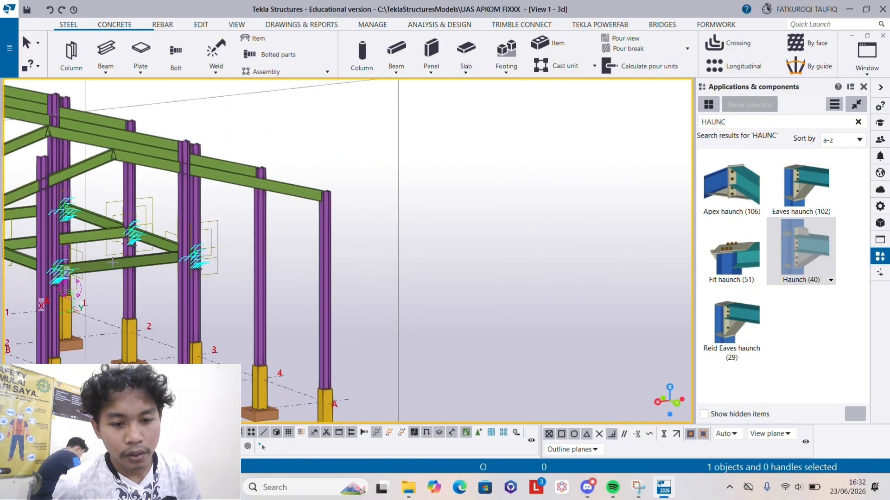
pyautogui.scroll(-3, 112, 263)
pyautogui.scroll(4, 91, 302)
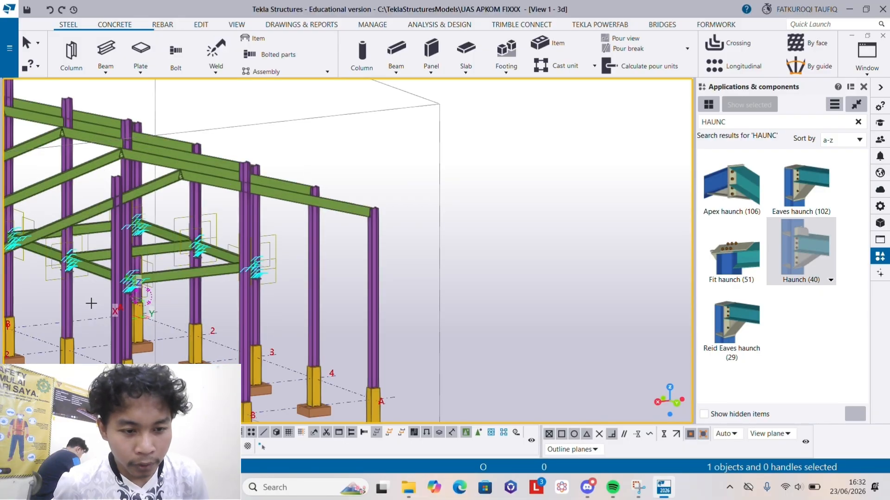
pyautogui.moveTo(91, 303); pyautogui.dragTo(366, 317, button='middle')
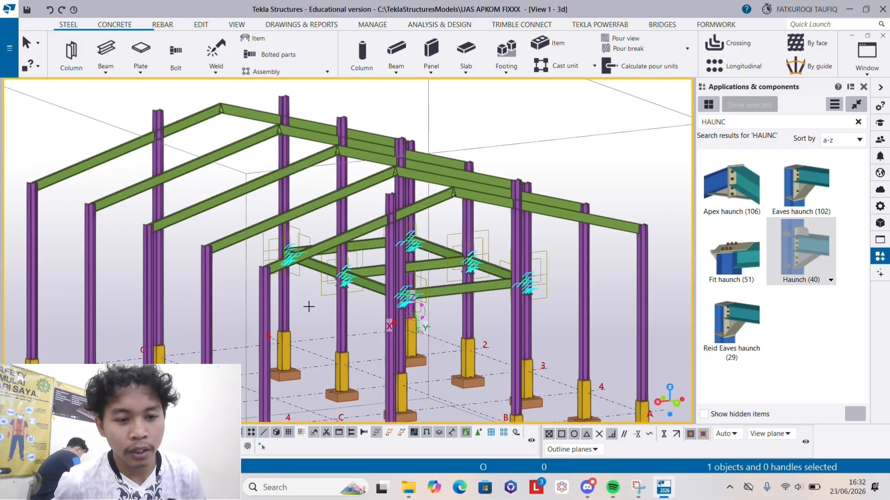
pyautogui.keyDown('ctrl'); pyautogui.moveTo(307, 306); pyautogui.dragTo(467, 323, button='middle'); pyautogui.keyUp('ctrl')
pyautogui.scroll(3, 227, 243)
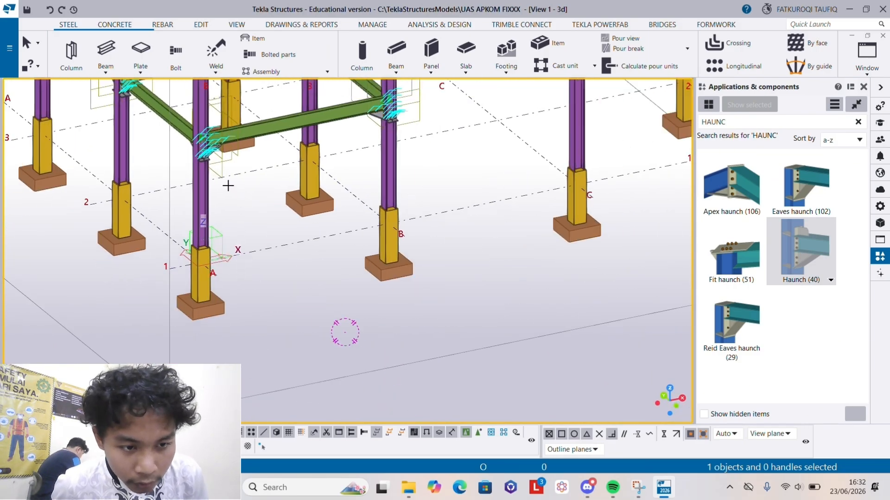
pyautogui.moveTo(229, 186)
pyautogui.keyDown('ctrl'); pyautogui.mouseDown(button='middle')
pyautogui.moveTo(233, 213)
pyautogui.moveTo(301, 196)
pyautogui.moveTo(441, 244)
pyautogui.mouseUp(button='middle'); pyautogui.keyUp('ctrl')
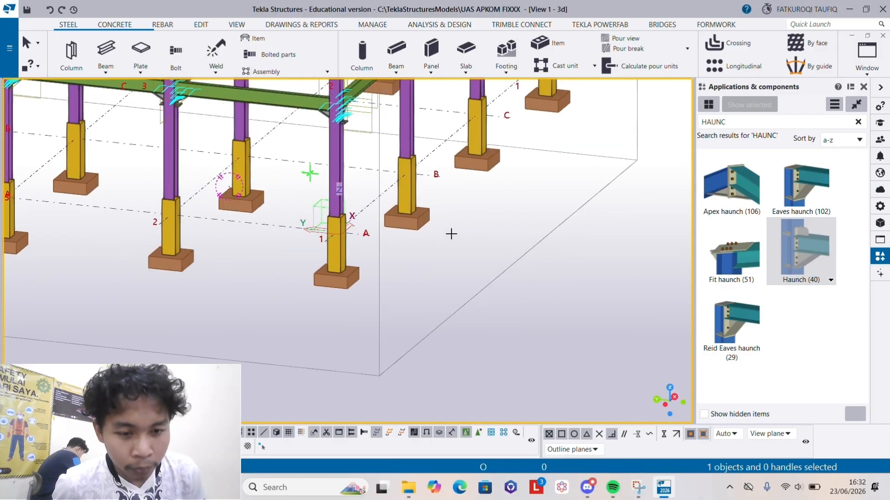
pyautogui.keyDown('ctrl'); pyautogui.moveTo(355, 249); pyautogui.dragTo(336, 293, button='middle'); pyautogui.keyUp('ctrl')
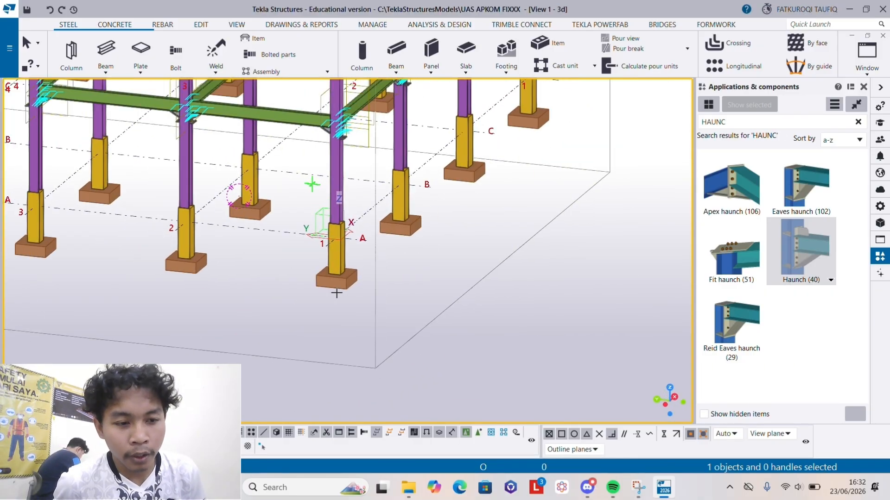
pyautogui.scroll(-2, 336, 293)
pyautogui.scroll(8, 357, 294)
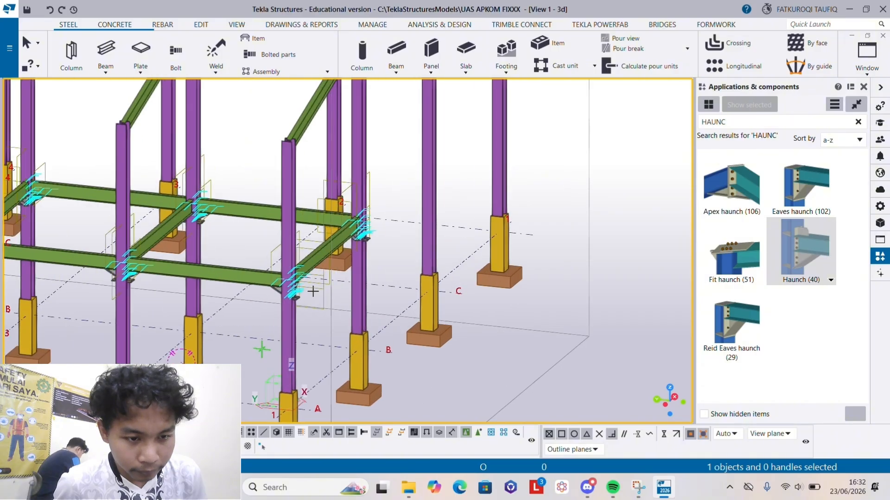
pyautogui.scroll(1, 387, 310)
pyautogui.scroll(3, 360, 354)
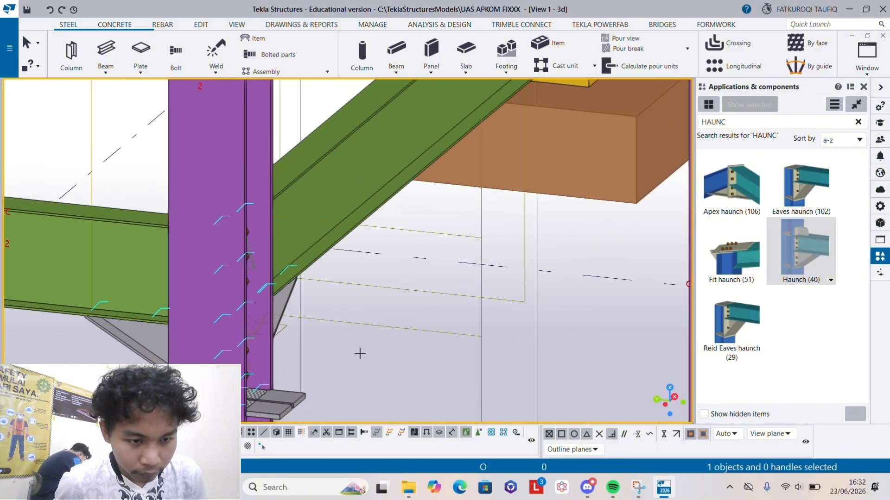
pyautogui.scroll(-4, 360, 354)
pyautogui.moveTo(355, 346); pyautogui.dragTo(272, 207, button='middle')
pyautogui.scroll(1, 280, 255)
pyautogui.scroll(-6, 280, 255)
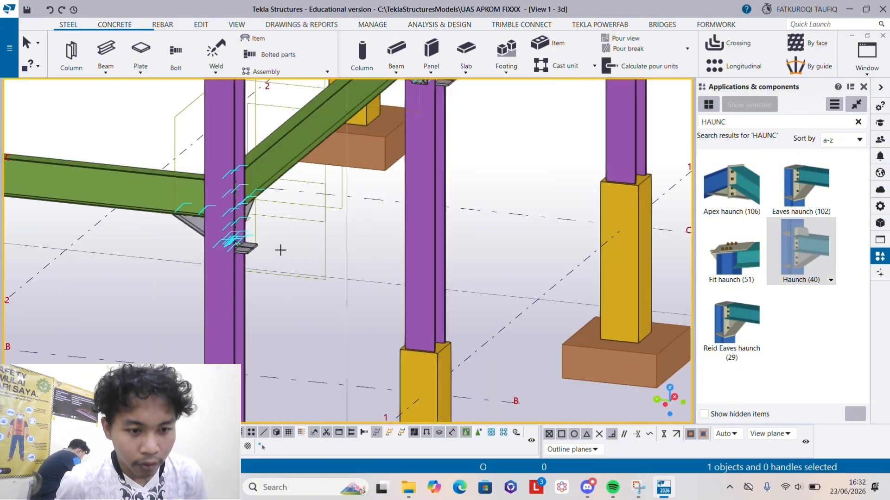
pyautogui.scroll(-1, 291, 245)
pyautogui.moveTo(291, 252); pyautogui.dragTo(407, 238, button='middle')
pyautogui.moveTo(250, 238); pyautogui.dragTo(330, 238, button='middle')
pyautogui.scroll(3, 282, 244)
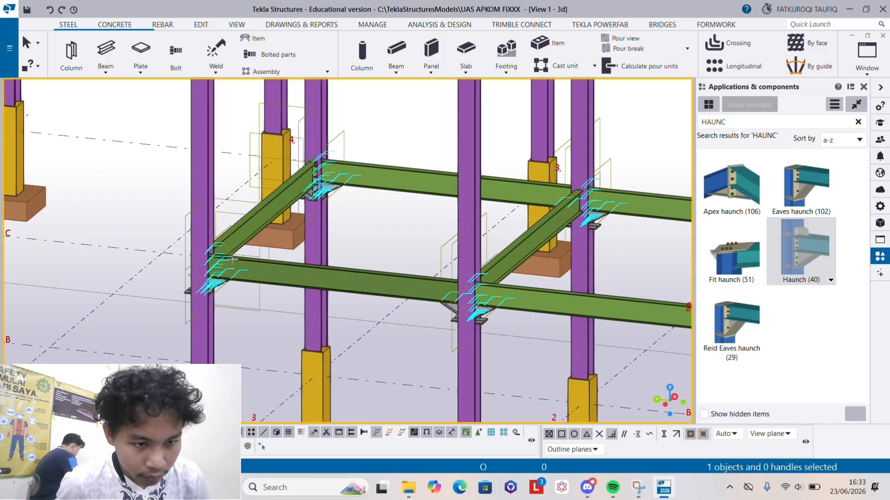
pyautogui.scroll(-2, 439, 237)
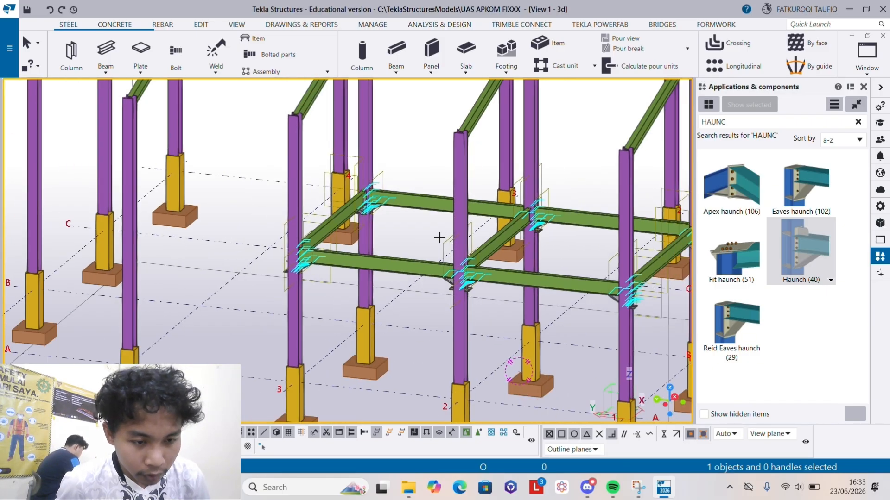
pyautogui.moveTo(440, 237); pyautogui.dragTo(135, 266, button='middle')
pyautogui.scroll(-1, 260, 275)
pyautogui.moveTo(283, 262); pyautogui.dragTo(275, 333, button='middle')
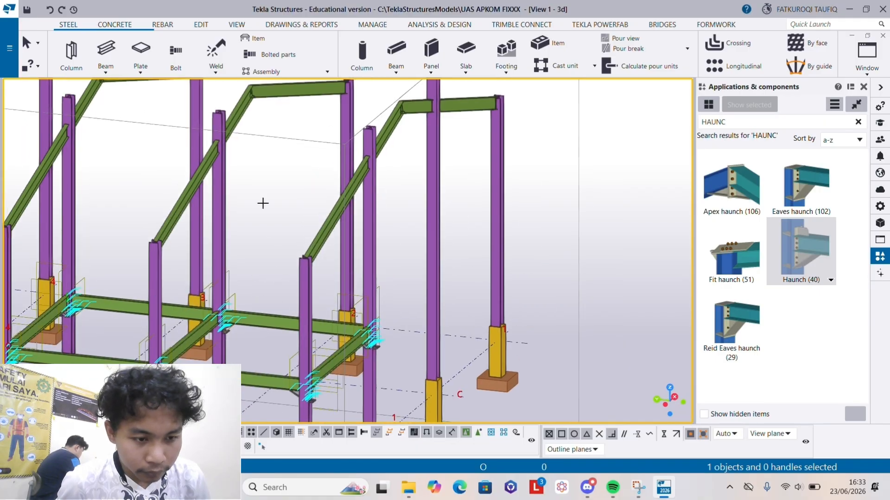
pyautogui.moveTo(263, 203); pyautogui.dragTo(321, 192, button='middle')
pyautogui.scroll(-1, 303, 166)
pyautogui.scroll(-2, 322, 294)
pyautogui.scroll(3, 318, 287)
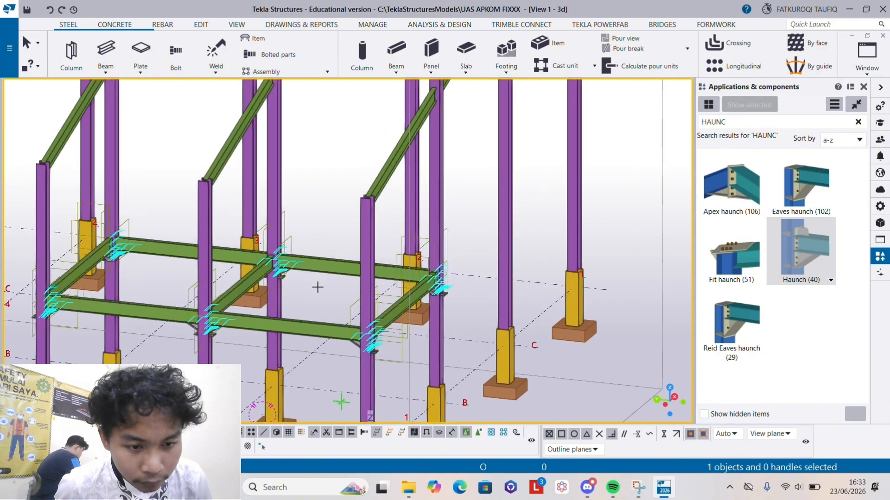
pyautogui.scroll(4, 317, 288)
pyautogui.scroll(-7, 234, 294)
pyautogui.scroll(1, 140, 355)
pyautogui.moveTo(141, 355); pyautogui.dragTo(177, 263, button='middle')
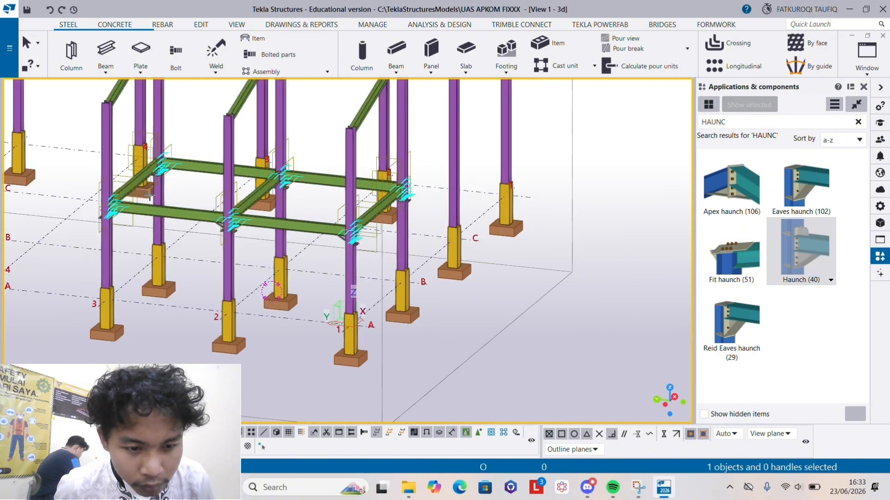
pyautogui.scroll(2, 149, 196)
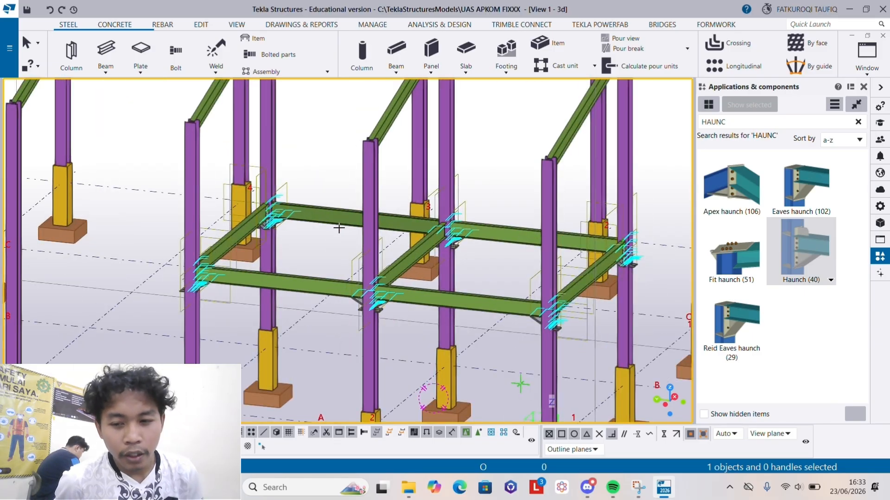
pyautogui.rightClick(335, 243)
pyautogui.click(318, 234)
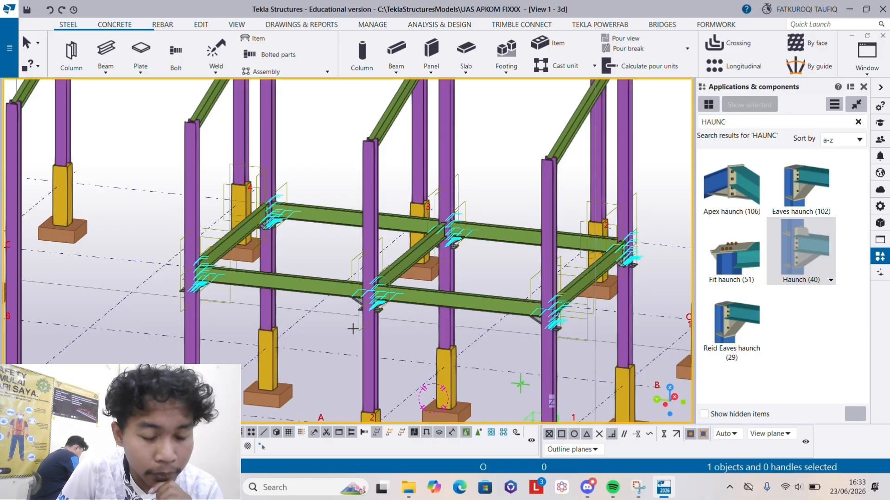
# - Look at the beam layout in View 3 - Plan +4000 and return to View 1 - 3d
pyautogui.click(851, 56)
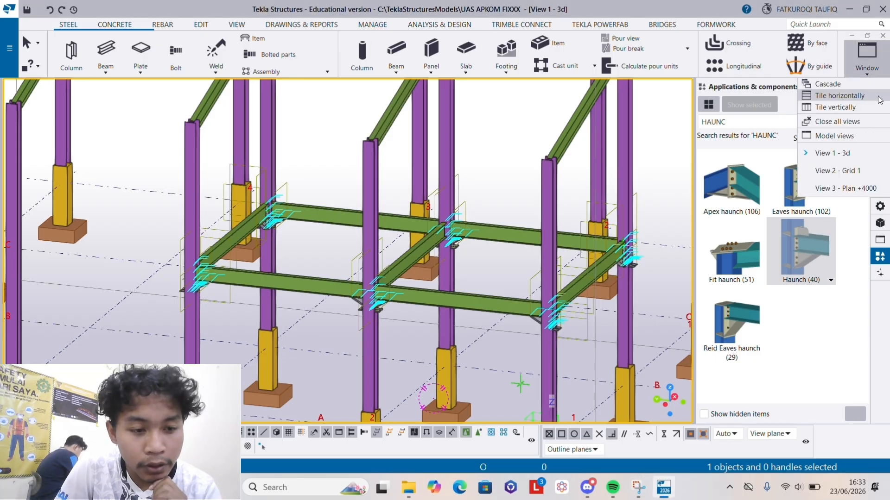
pyautogui.click(839, 188)
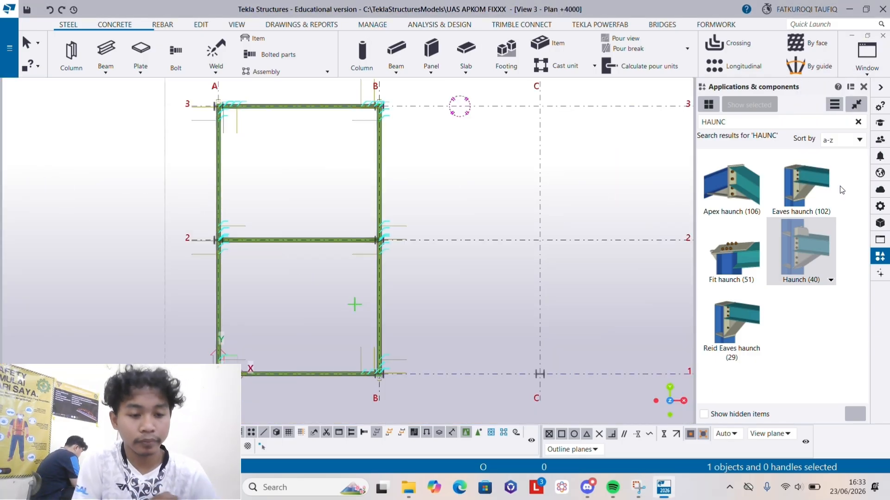
pyautogui.click(866, 56)
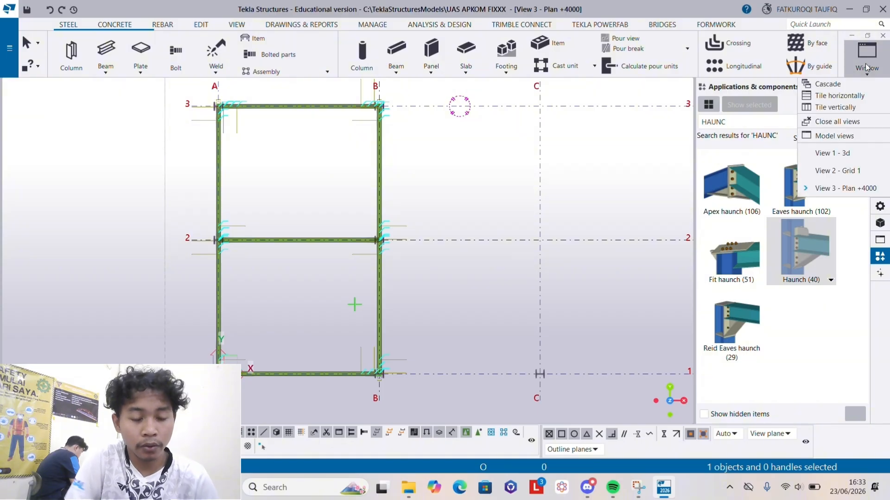
pyautogui.click(831, 153)
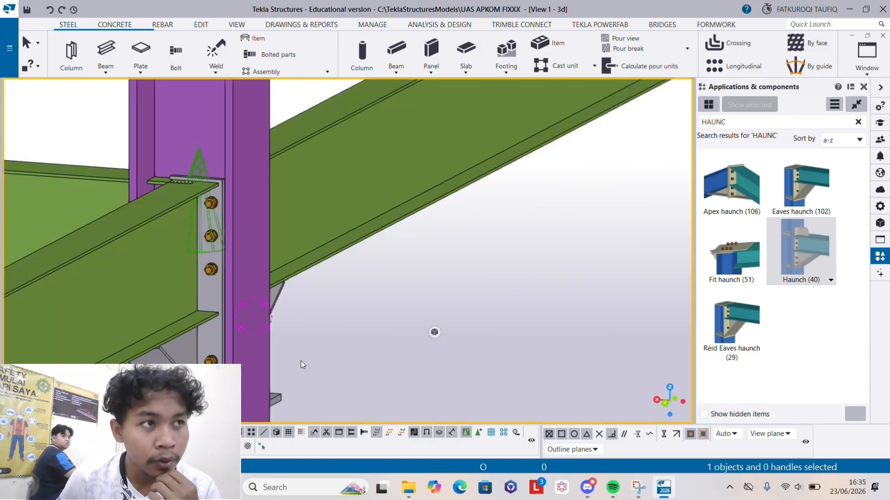
# - Enable selecting objects inside components and delete the upper bolt group of the haunch on column A2's side toward grid line 3
pyautogui.click(478, 433)
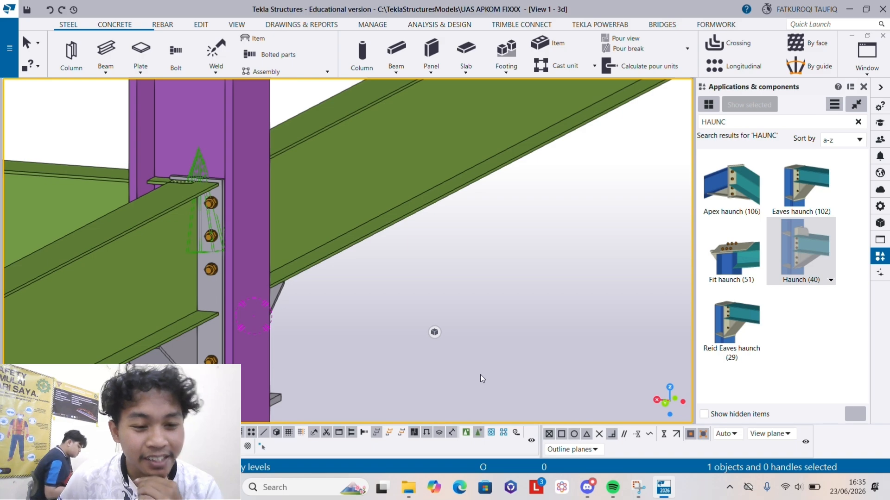
pyautogui.click(207, 204)
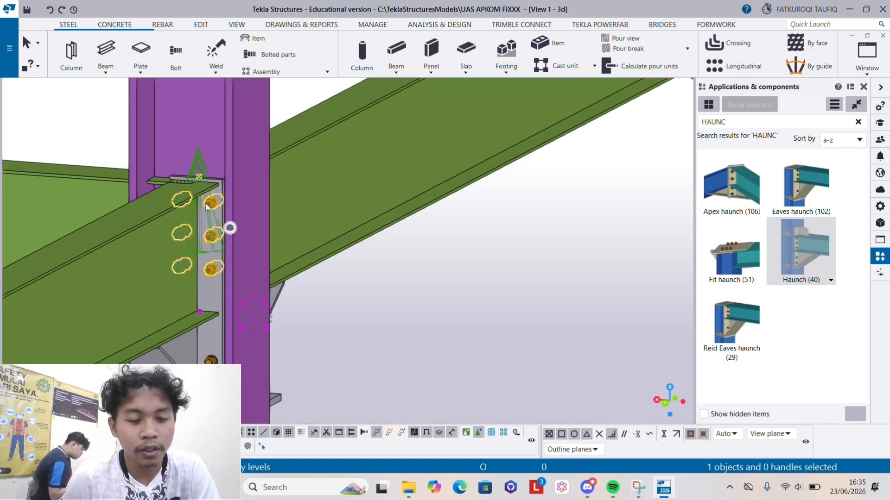
pyautogui.rightClick(207, 205)
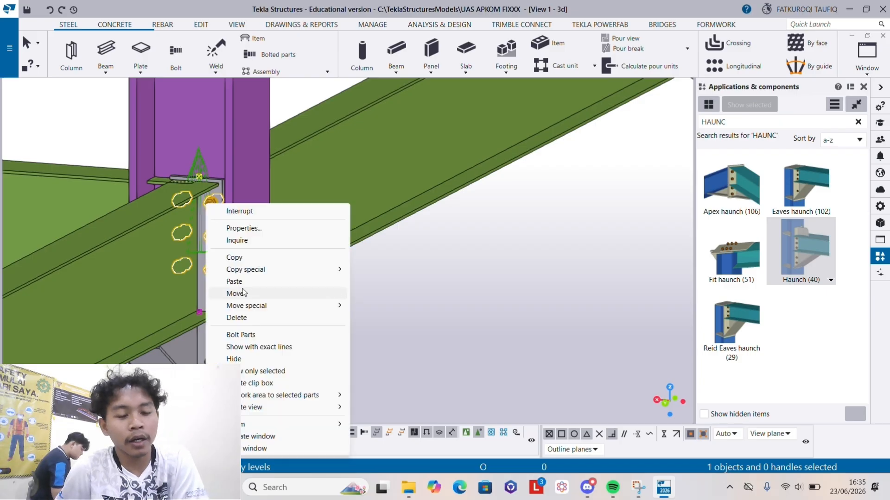
pyautogui.click(246, 320)
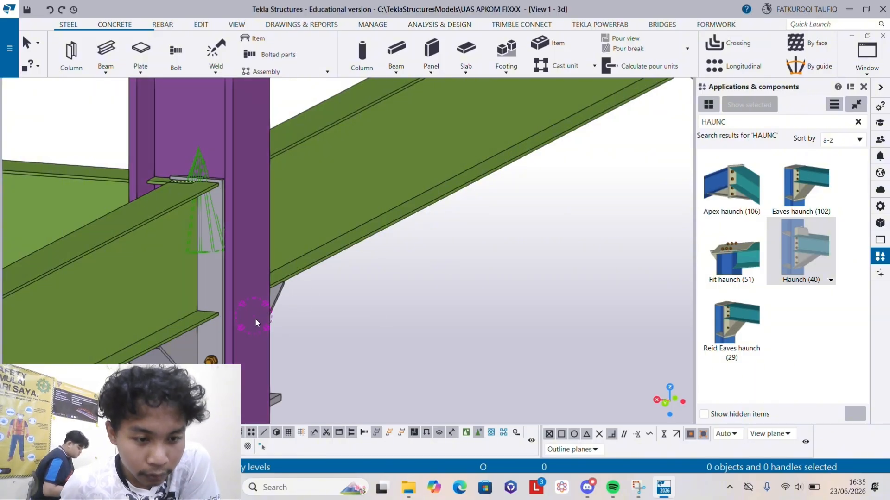
# - Start Bolt Parts on the upper bolt group of column A2's opposite haunch and pick the end plate on the side toward grid line 3
pyautogui.scroll(3, 254, 318)
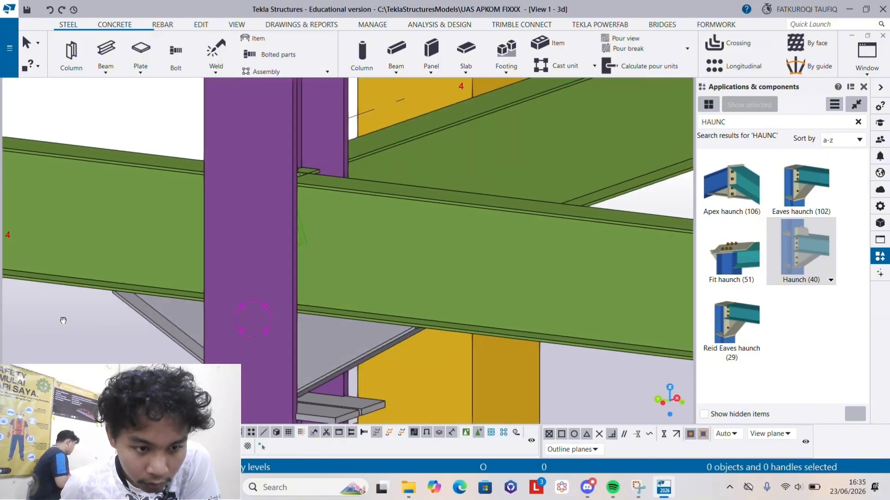
pyautogui.keyDown('ctrl'); pyautogui.moveTo(63, 321); pyautogui.dragTo(2, 320, button='middle'); pyautogui.keyUp('ctrl')
pyautogui.moveTo(294, 238); pyautogui.dragTo(268, 282, button='middle')
pyautogui.scroll(1, 268, 283)
pyautogui.rightClick(269, 283)
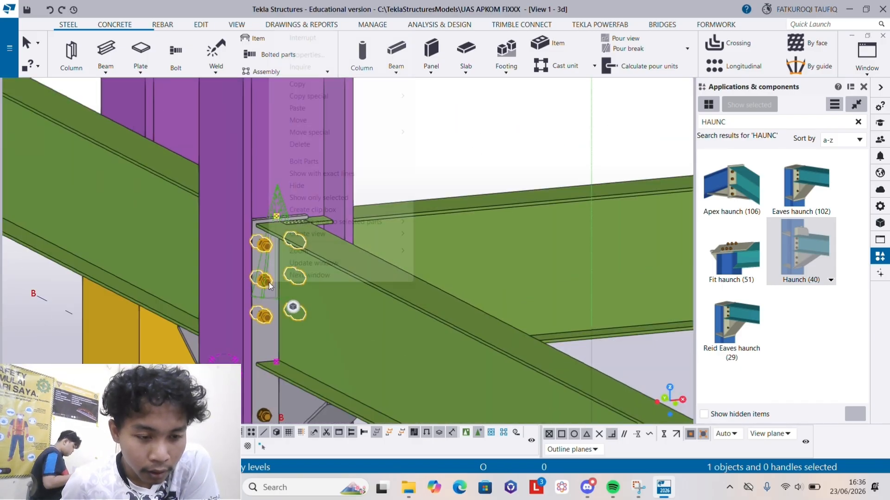
pyautogui.click(307, 163)
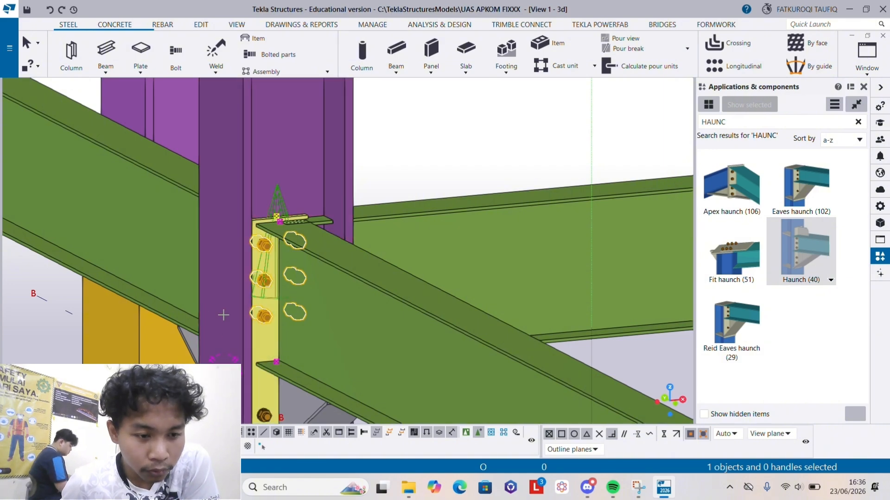
pyautogui.keyDown('ctrl'); pyautogui.moveTo(224, 331); pyautogui.dragTo(499, 320, button='middle'); pyautogui.keyUp('ctrl')
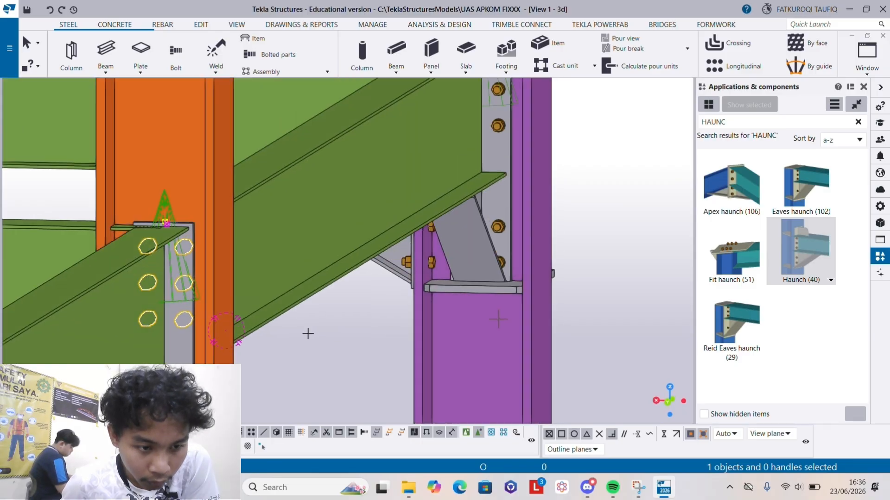
pyautogui.scroll(2, 177, 284)
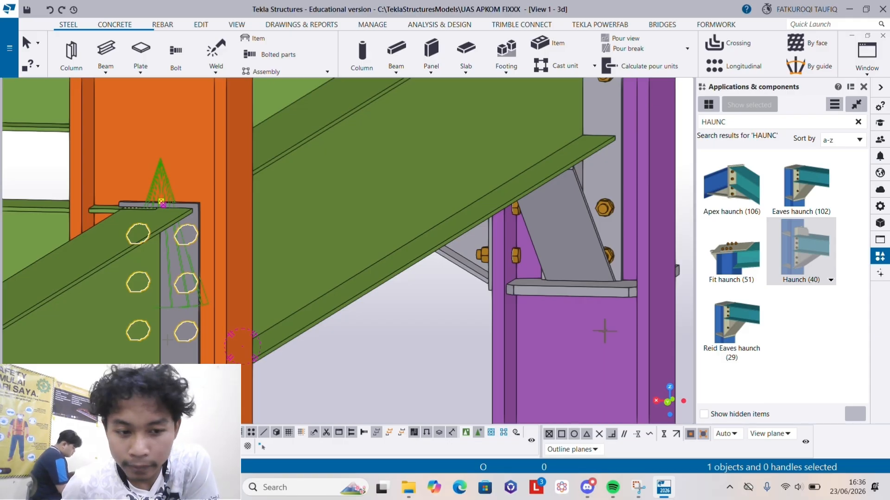
pyautogui.click(174, 348)
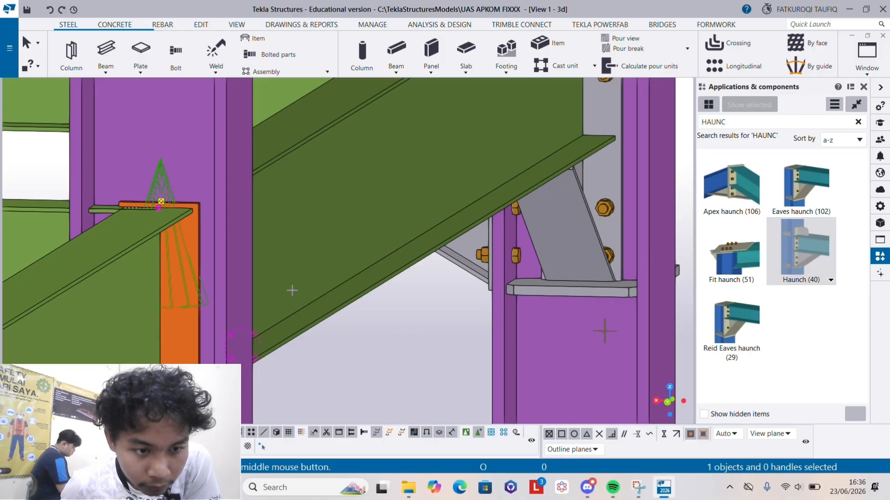
# - Add column A2 to the parts joined by the upper bolt group and return to the opposite haunch's end plate
pyautogui.keyDown('ctrl'); pyautogui.moveTo(306, 325); pyautogui.dragTo(249, 324, button='middle'); pyautogui.keyUp('ctrl')
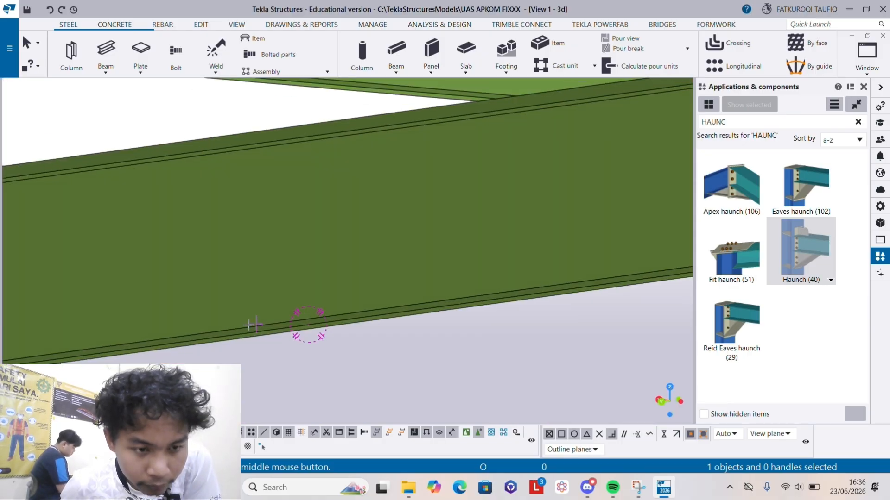
pyautogui.scroll(-3, 110, 332)
pyautogui.moveTo(110, 332); pyautogui.dragTo(282, 313, button='middle')
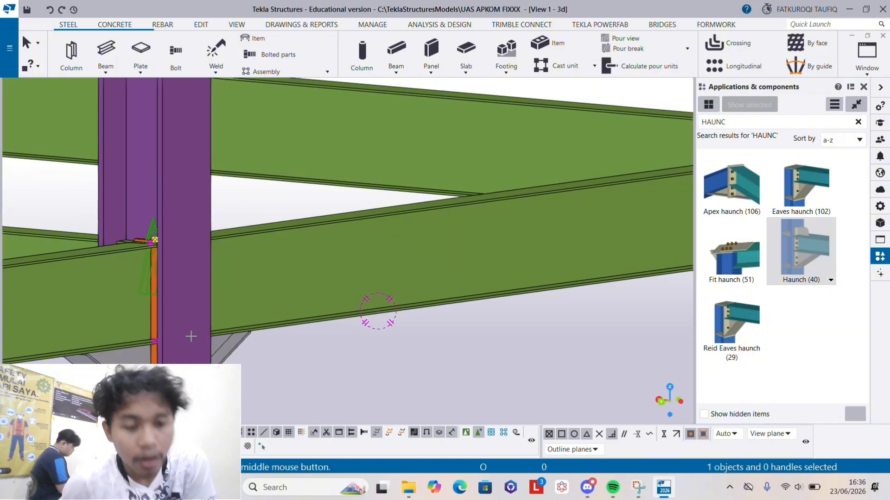
pyautogui.keyDown('ctrl'); pyautogui.moveTo(193, 336); pyautogui.dragTo(109, 340, button='middle'); pyautogui.keyUp('ctrl')
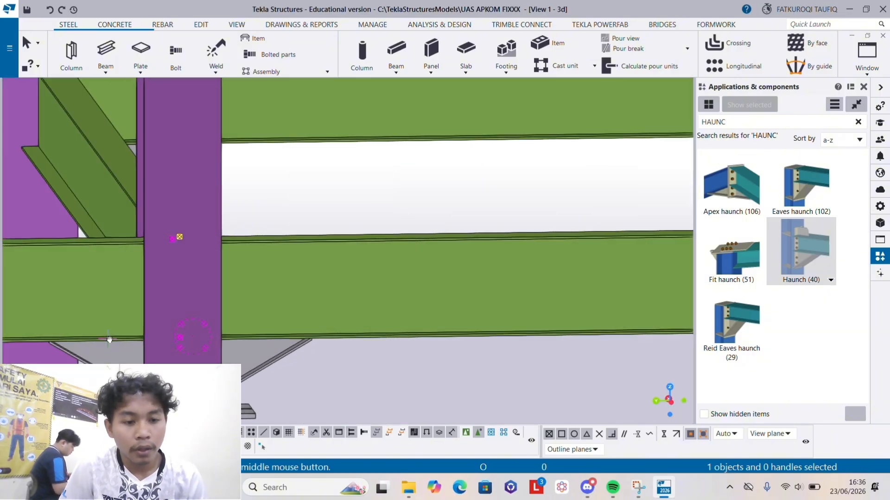
pyautogui.click(193, 277)
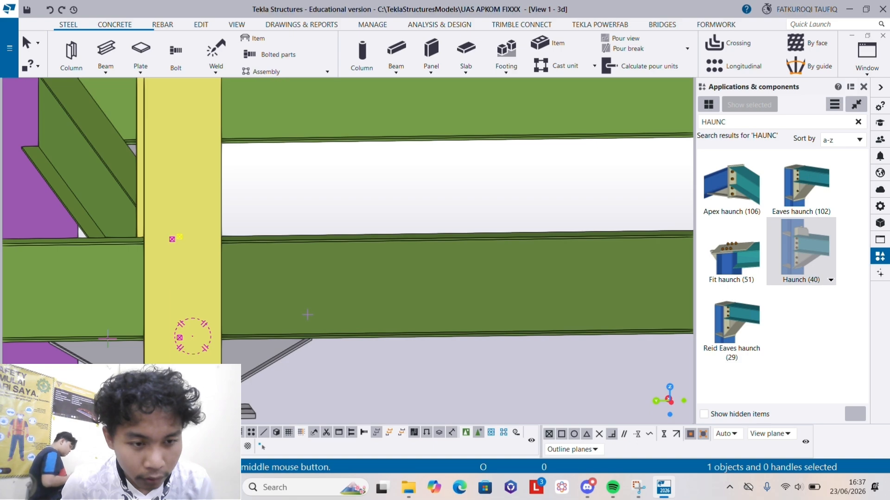
pyautogui.keyDown('ctrl'); pyautogui.moveTo(308, 315); pyautogui.dragTo(169, 318, button='middle'); pyautogui.keyUp('ctrl')
pyautogui.scroll(3, 236, 302)
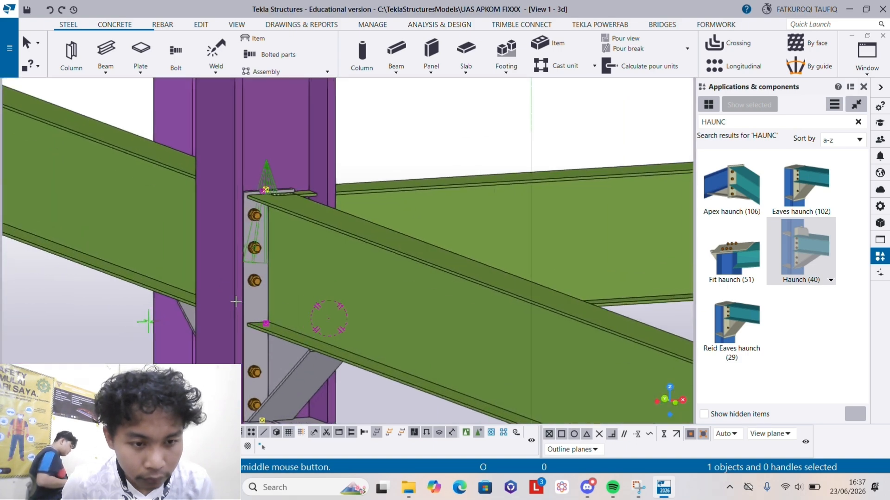
pyautogui.scroll(2, 236, 301)
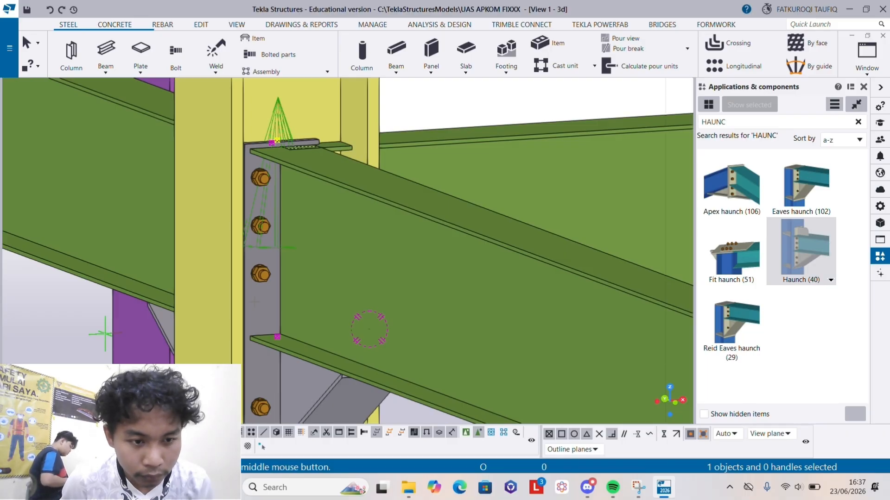
pyautogui.scroll(1, 251, 255)
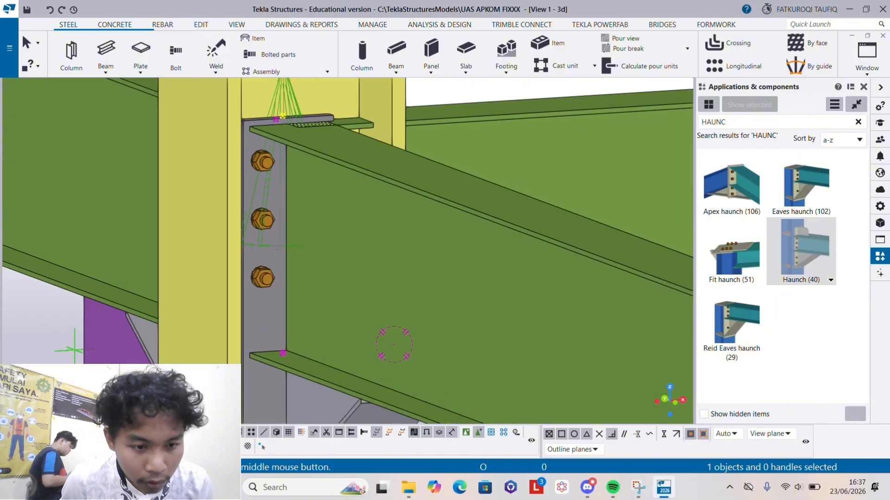
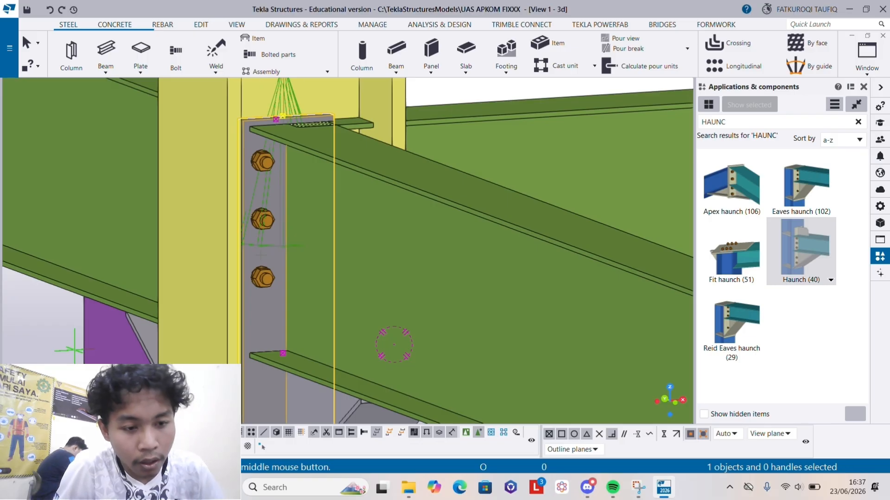
# - Try to finish joining column A2 and the opposite haunch's end plate to the shared upper bolt group
pyautogui.rightClick(261, 256)
pyautogui.click(184, 268)
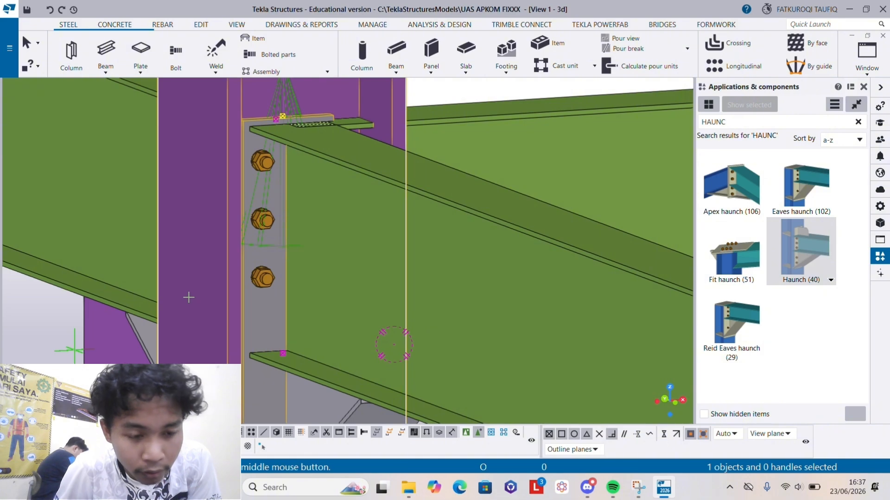
pyautogui.moveTo(198, 308); pyautogui.dragTo(465, 308, button='middle')
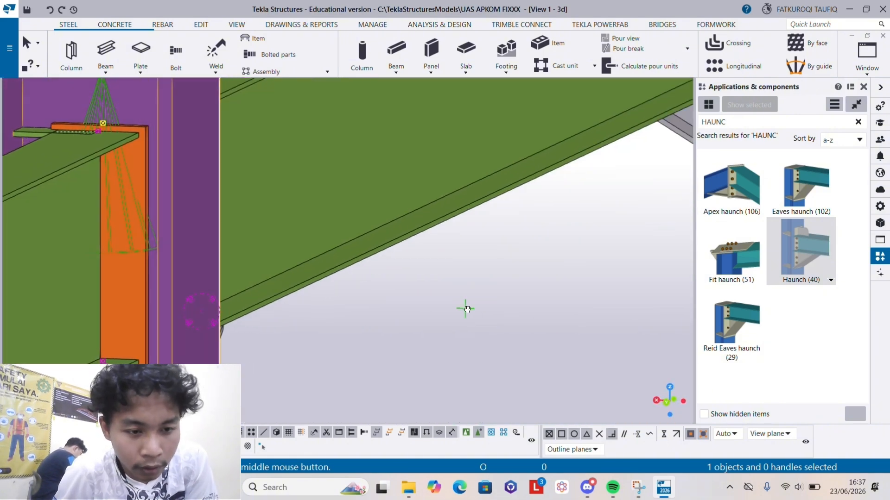
pyautogui.rightClick(125, 299)
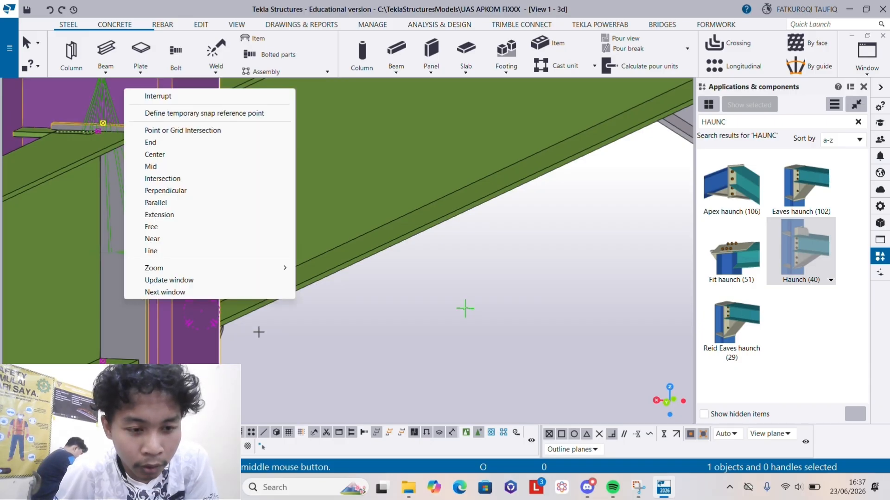
pyautogui.press('Escape')
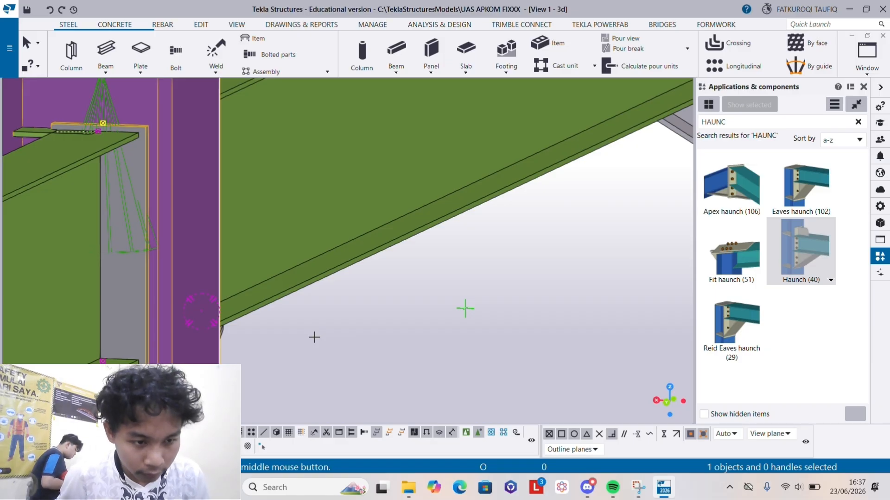
pyautogui.scroll(-3, 315, 337)
pyautogui.moveTo(314, 337); pyautogui.dragTo(283, 233, button='middle')
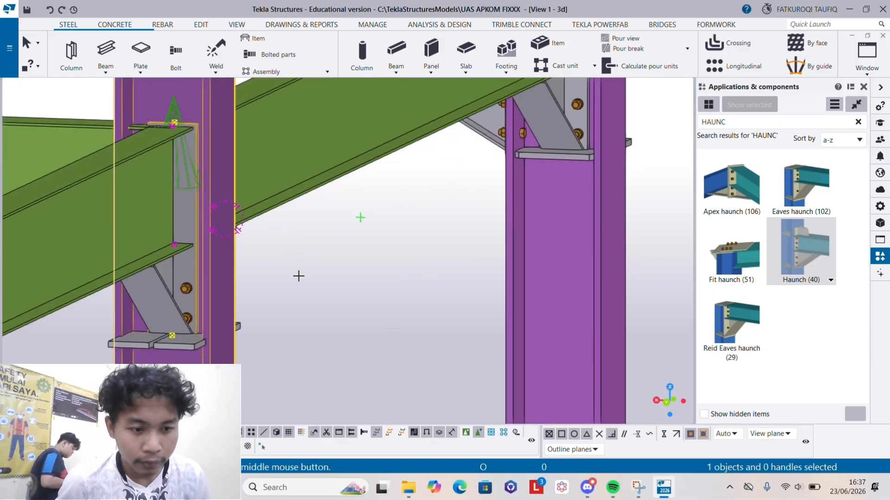
pyautogui.keyDown('ctrl'); pyautogui.moveTo(303, 276); pyautogui.dragTo(285, 275, button='middle'); pyautogui.keyUp('ctrl')
pyautogui.scroll(-4, 286, 276)
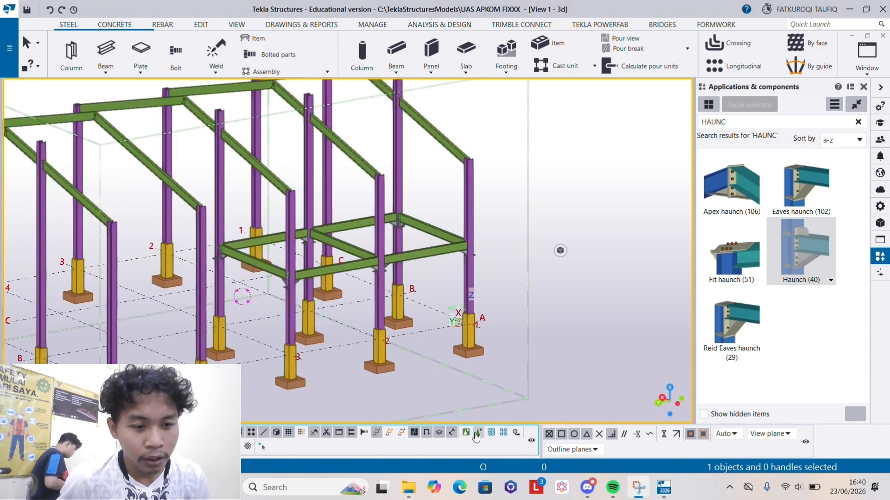
# - Delete the upper bolt group of the haunch on column A2's side toward grid line 3
pyautogui.scroll(5, 370, 268)
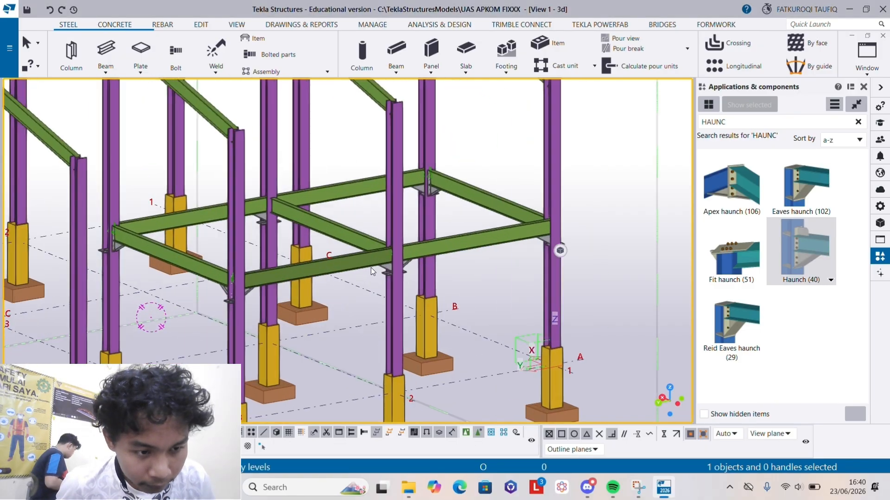
pyautogui.scroll(6, 380, 266)
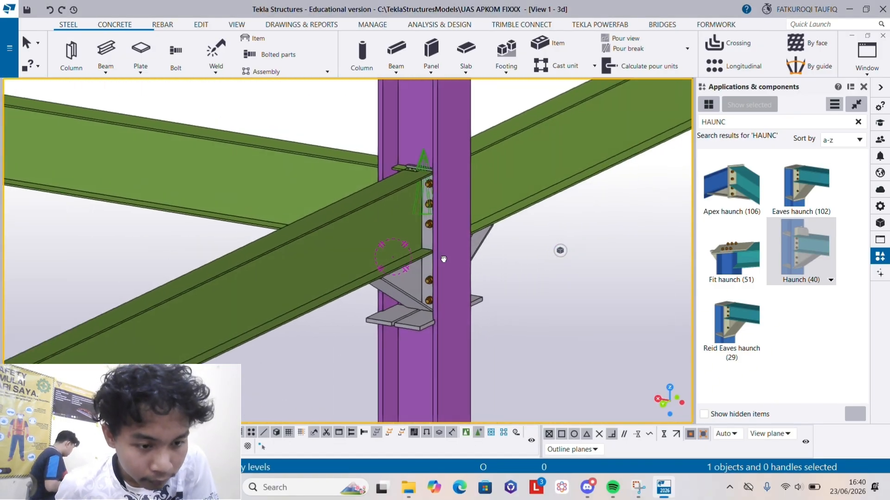
pyautogui.scroll(6, 424, 223)
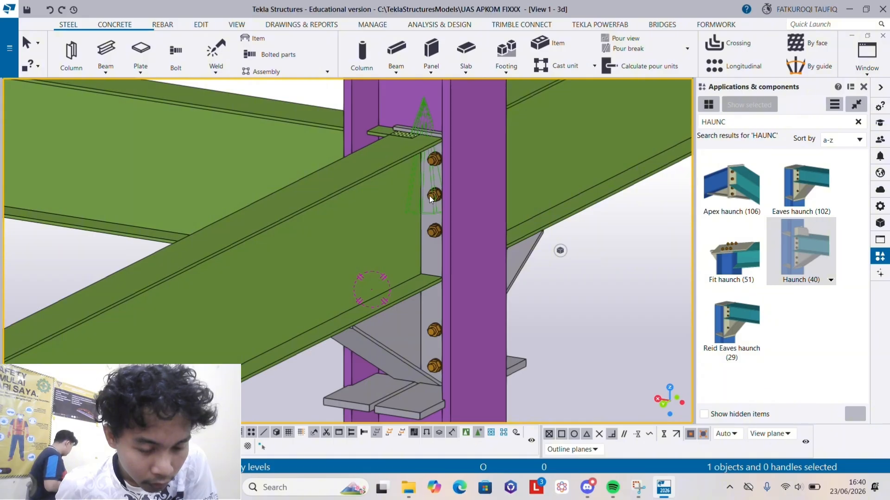
pyautogui.click(431, 249)
pyautogui.rightClick(431, 249)
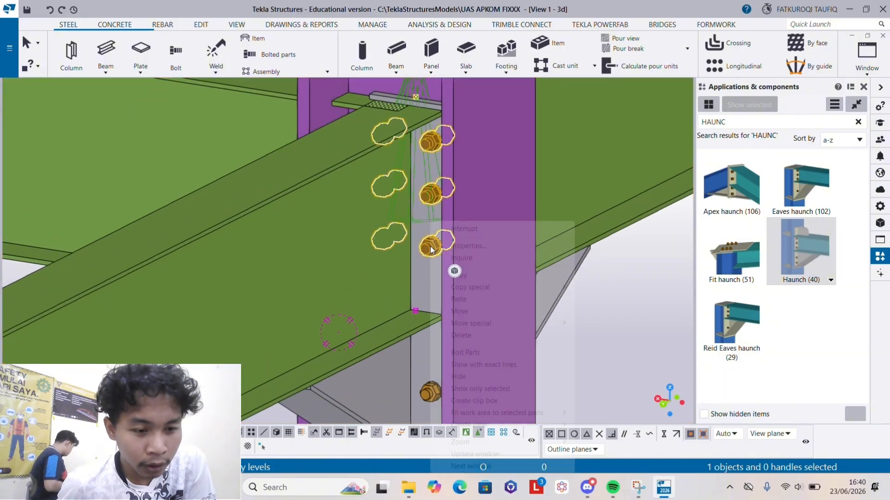
pyautogui.click(461, 335)
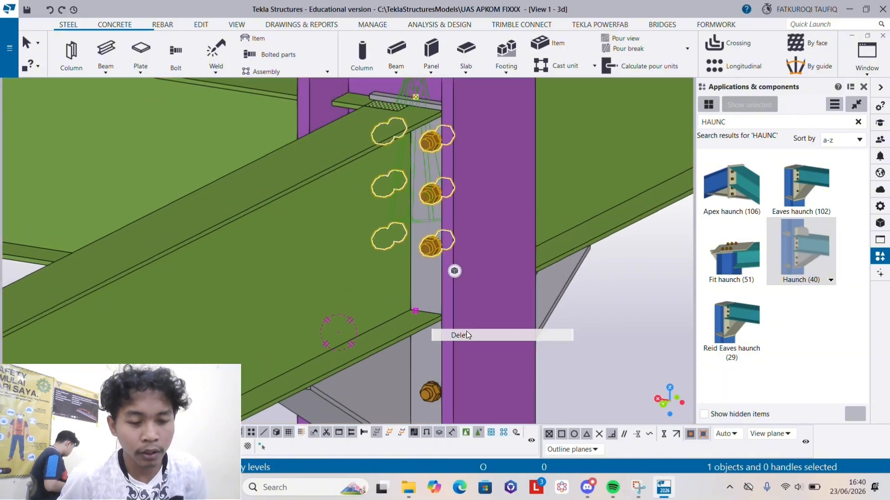
# - Delete the lower bolt group of the haunch on column A2's side toward grid line 3
pyautogui.scroll(-2, 466, 297)
pyautogui.scroll(2, 443, 377)
pyautogui.scroll(-3, 419, 347)
pyautogui.scroll(2, 423, 348)
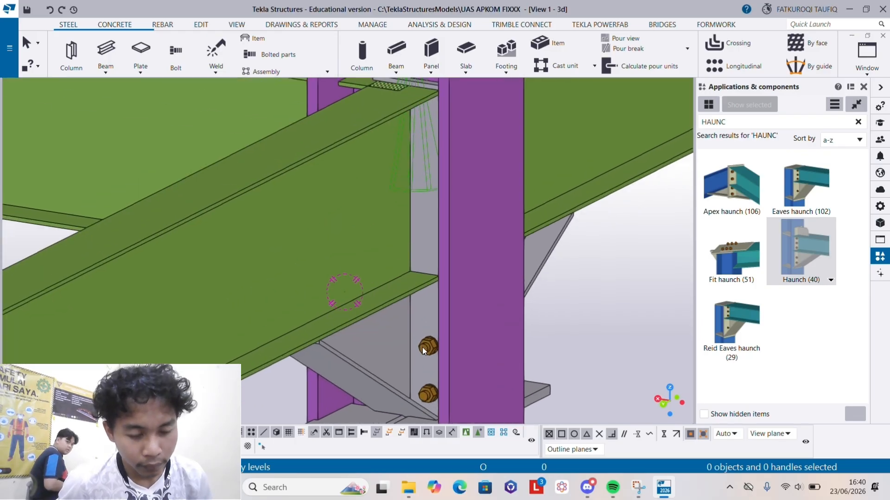
pyautogui.rightClick(422, 349)
pyautogui.click(463, 209)
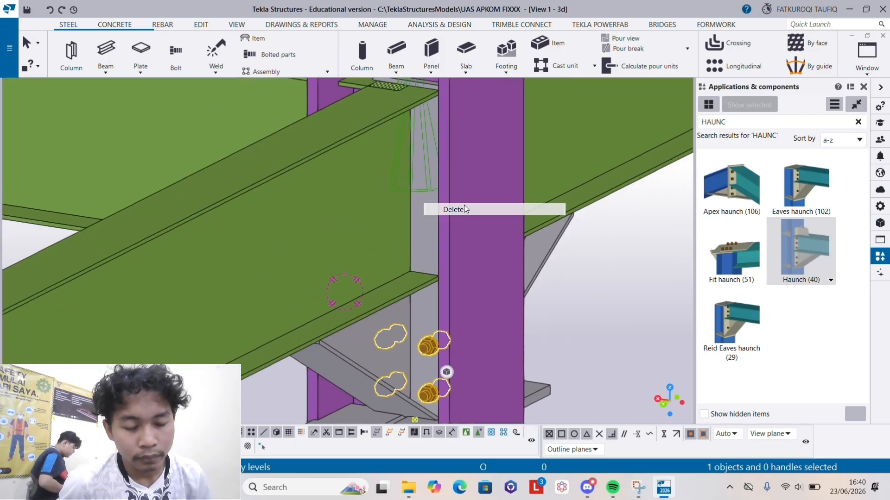
# - Start Bolt Parts on the upper bolts of column A2's haunch toward grid line 1 and pick the end plate toward grid line 3
pyautogui.scroll(-2, 460, 296)
pyautogui.keyDown('ctrl'); pyautogui.moveTo(459, 296); pyautogui.dragTo(211, 276, button='middle'); pyautogui.keyUp('ctrl')
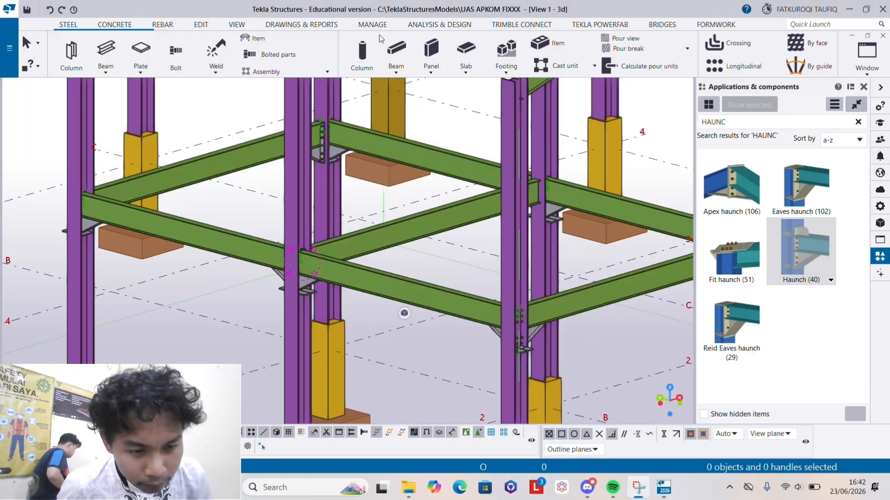
pyautogui.scroll(5, 330, 275)
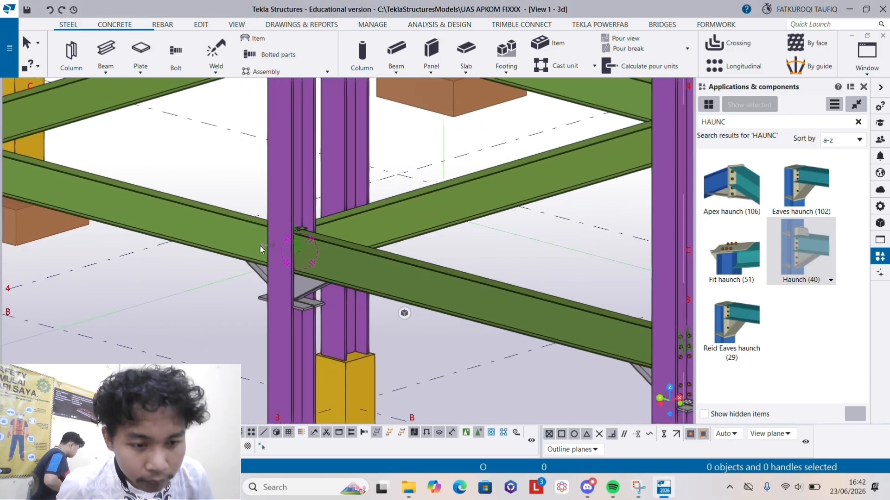
pyautogui.moveTo(260, 246)
pyautogui.keyDown('ctrl'); pyautogui.mouseDown(button='middle')
pyautogui.moveTo(355, 246)
pyautogui.moveTo(137, 253)
pyautogui.mouseUp(button='middle'); pyautogui.keyUp('ctrl')
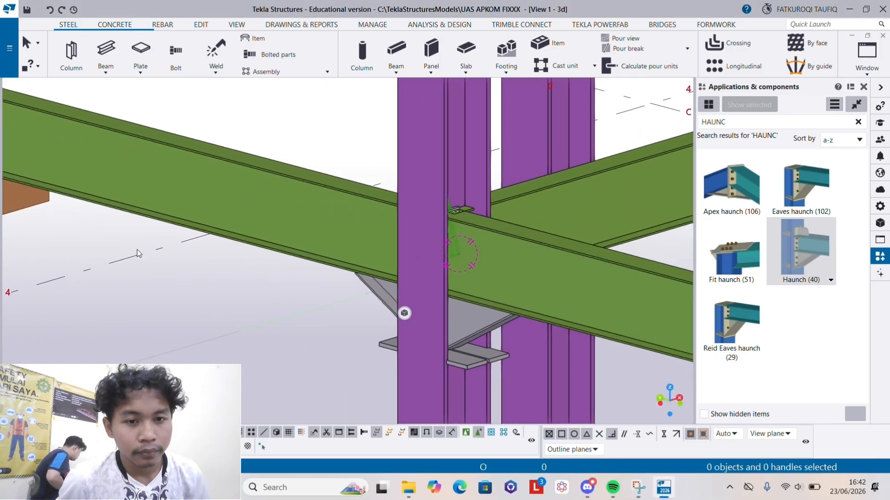
pyautogui.scroll(-5, 138, 253)
pyautogui.keyDown('ctrl'); pyautogui.moveTo(247, 271); pyautogui.dragTo(195, 270, button='middle'); pyautogui.keyUp('ctrl')
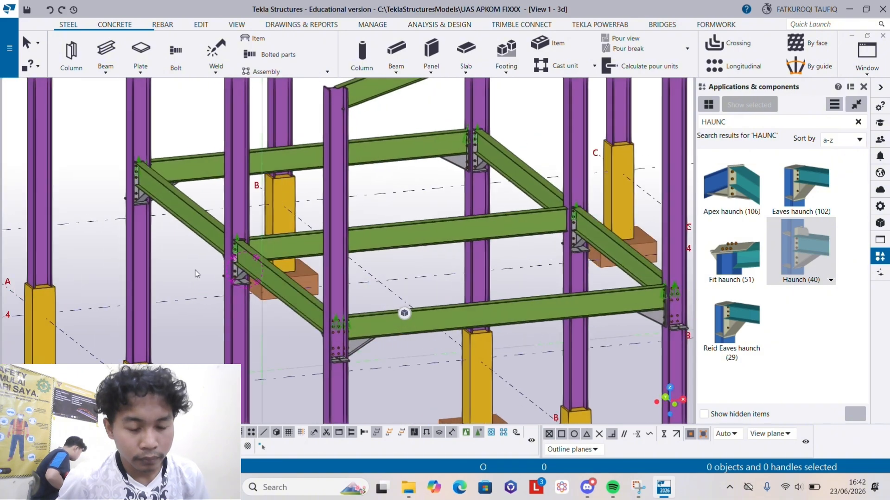
pyautogui.scroll(10, 223, 262)
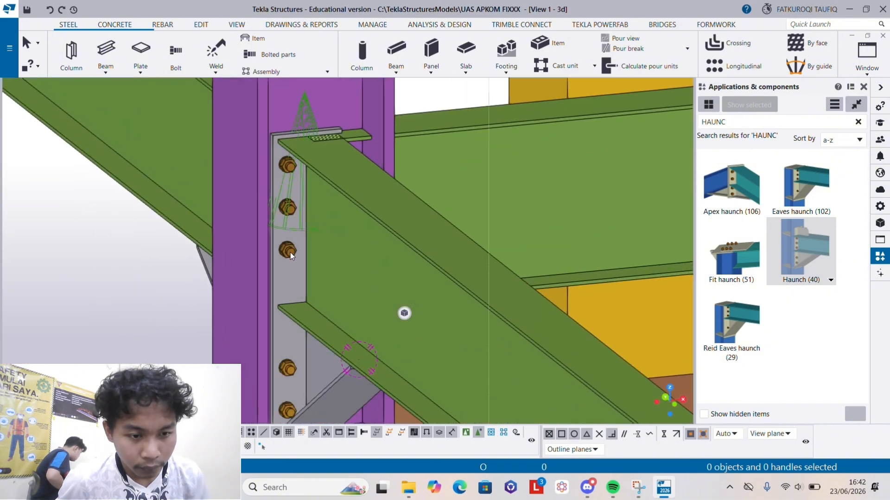
pyautogui.rightClick(290, 252)
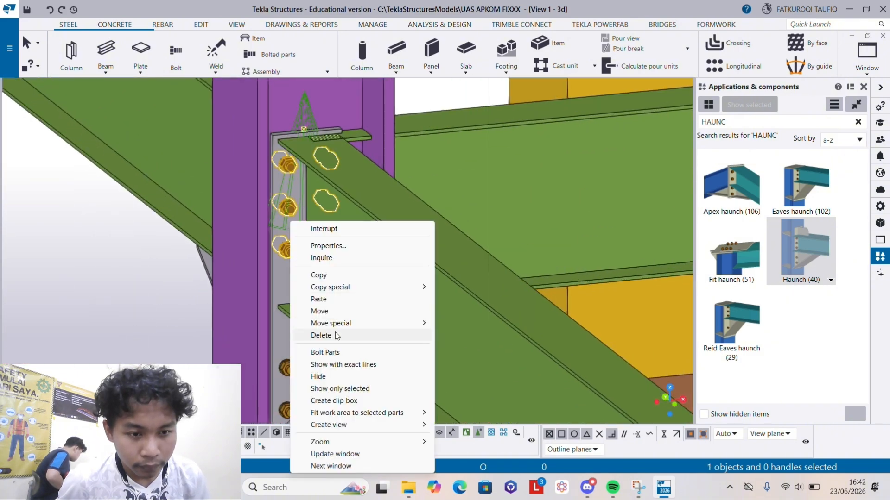
pyautogui.click(341, 352)
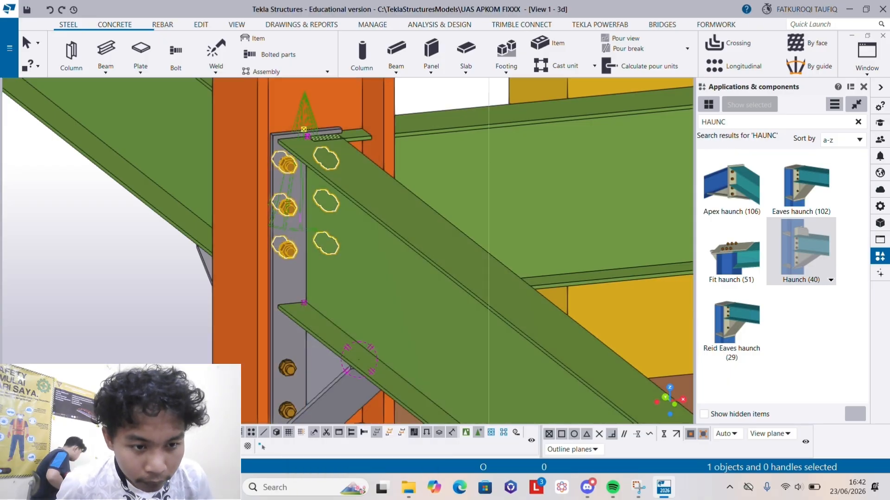
pyautogui.scroll(-5, 358, 359)
pyautogui.scroll(3, 203, 292)
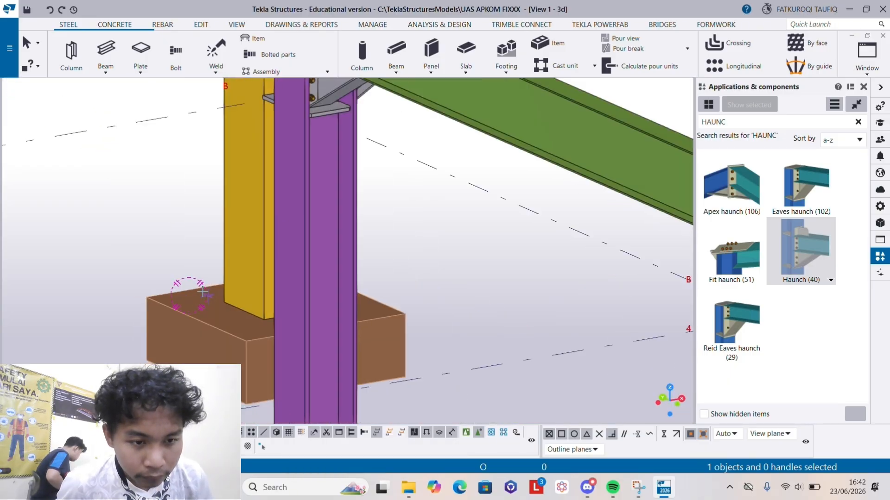
pyautogui.scroll(-8, 203, 292)
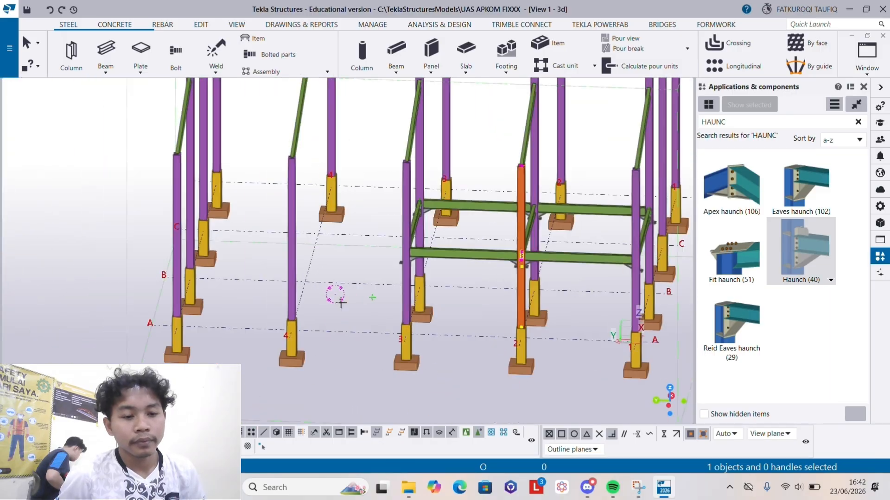
pyautogui.keyDown('ctrl'); pyautogui.moveTo(341, 304); pyautogui.dragTo(598, 221, button='middle'); pyautogui.keyUp('ctrl')
pyautogui.scroll(4, 596, 215)
pyautogui.scroll(4, 505, 250)
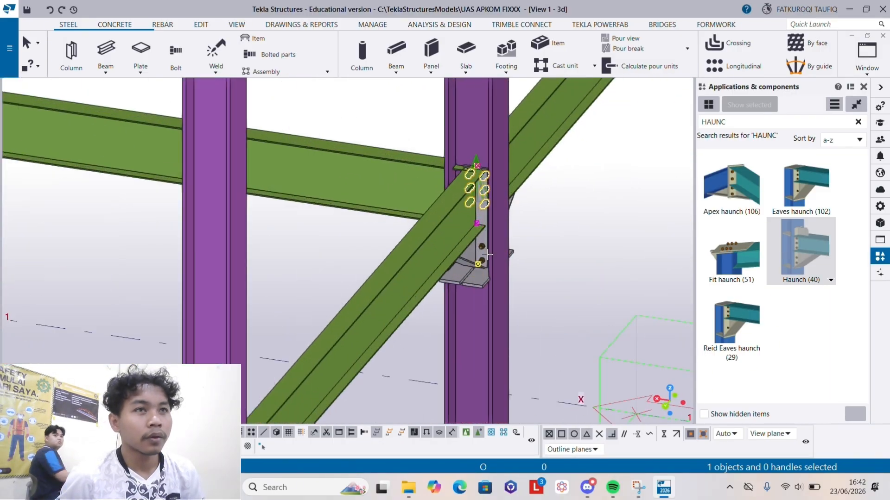
pyautogui.scroll(3, 488, 254)
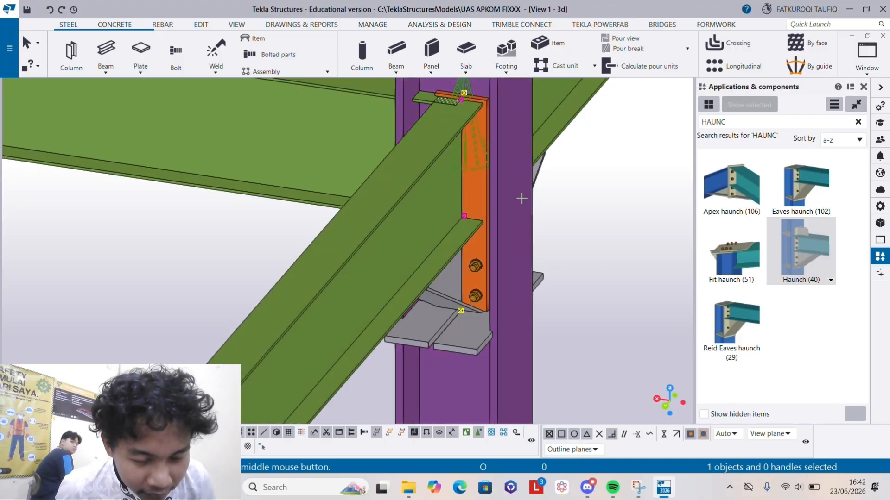
# - Add column A2 and the end plate toward grid line 1 to the upper bolt group's parts and finish Bolt Parts
pyautogui.scroll(-2, 518, 270)
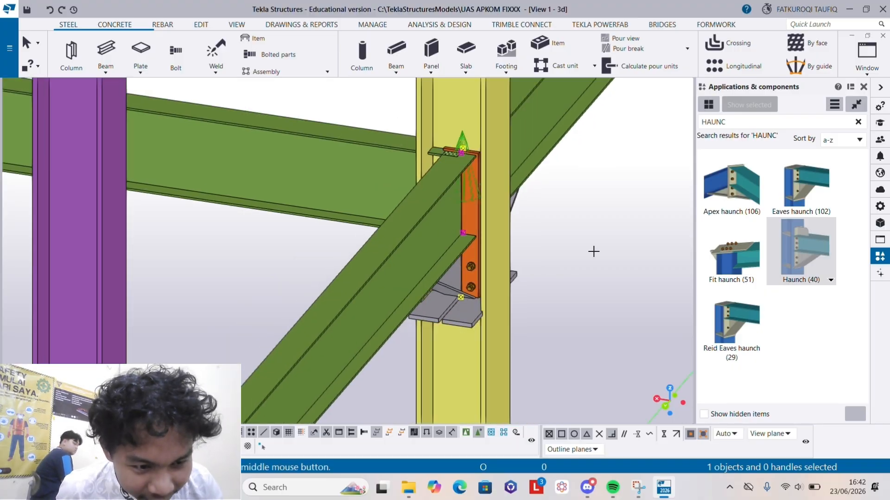
pyautogui.scroll(-10, 593, 251)
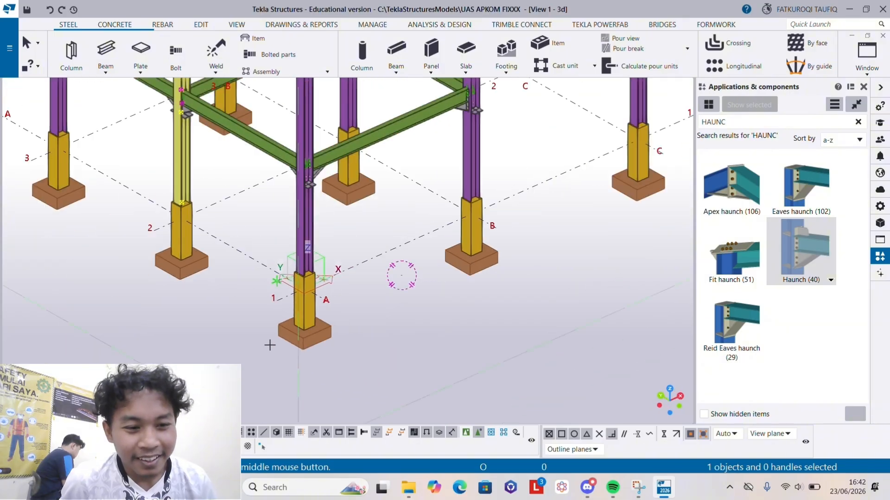
pyautogui.scroll(10, 171, 201)
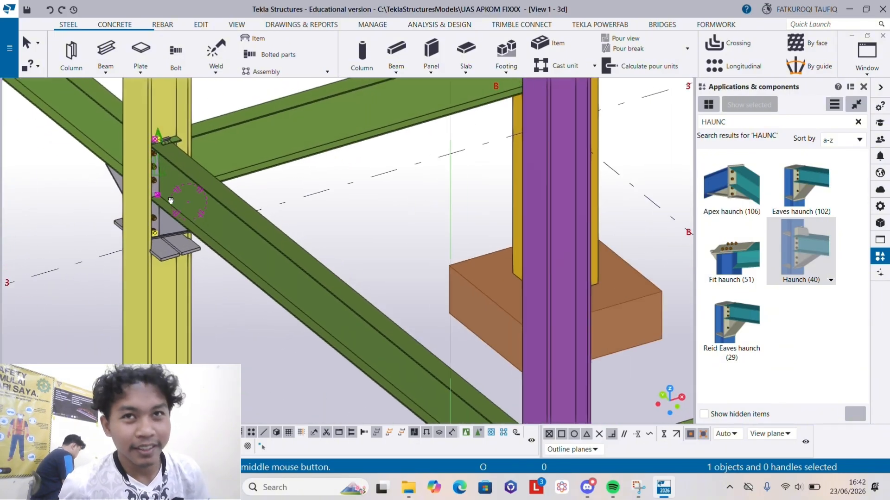
pyautogui.scroll(5, 171, 200)
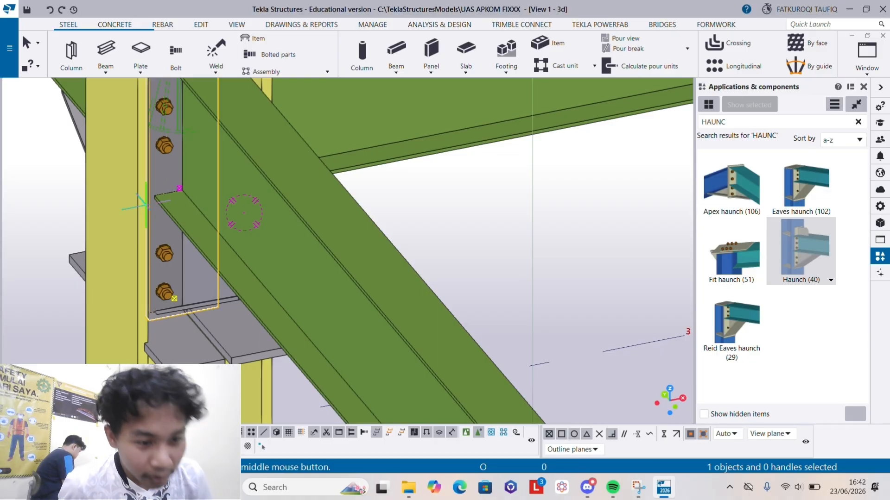
pyautogui.middleClick(174, 180)
pyautogui.scroll(-4, 303, 265)
pyautogui.scroll(-2, 303, 265)
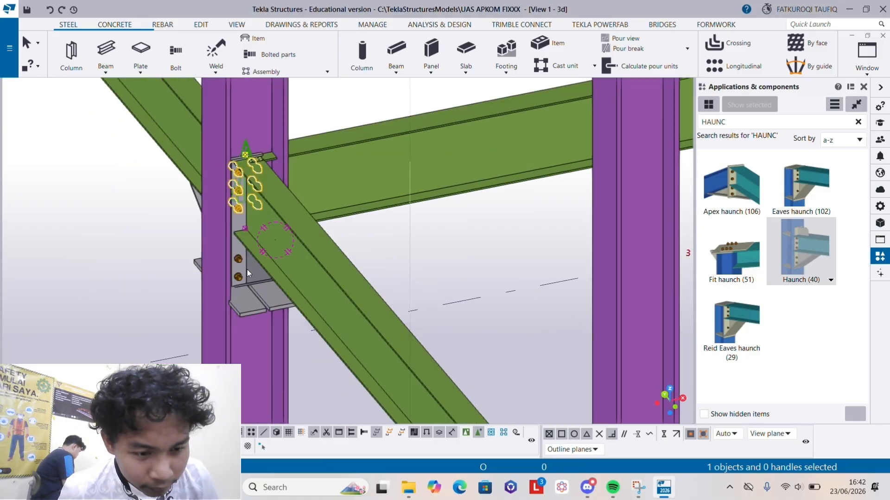
# - Inspect the shared upper bolt group through column A2 from both haunch sides
pyautogui.keyDown('ctrl'); pyautogui.moveTo(304, 264); pyautogui.dragTo(459, 235, button='middle'); pyautogui.keyUp('ctrl')
pyautogui.scroll(-1, 348, 271)
pyautogui.scroll(2, 303, 262)
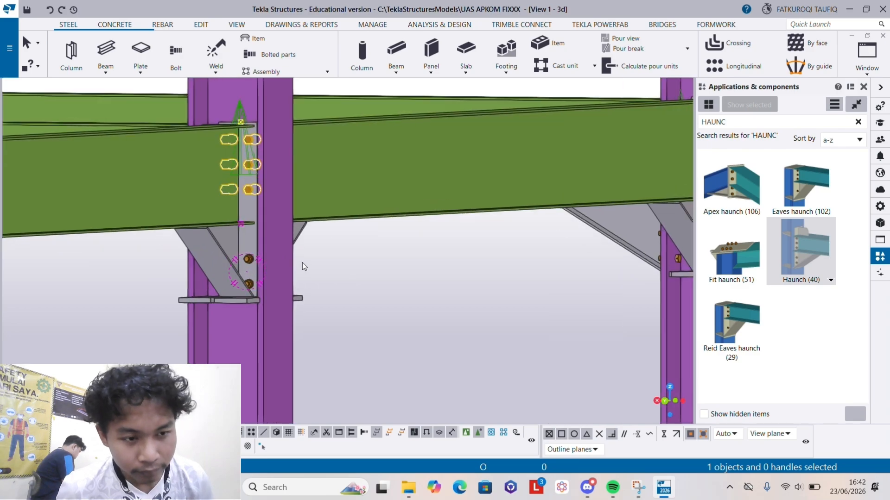
pyautogui.keyDown('ctrl'); pyautogui.moveTo(302, 262); pyautogui.dragTo(261, 263, button='middle'); pyautogui.keyUp('ctrl')
pyautogui.scroll(-4, 223, 262)
pyautogui.moveTo(625, 257); pyautogui.dragTo(404, 243, button='middle')
pyautogui.scroll(3, 486, 260)
pyautogui.scroll(-4, 482, 269)
pyautogui.scroll(-3, 408, 253)
pyautogui.keyDown('ctrl'); pyautogui.moveTo(343, 281); pyautogui.dragTo(442, 328, button='middle'); pyautogui.keyUp('ctrl')
pyautogui.scroll(-3, 443, 327)
pyautogui.scroll(4, 441, 330)
pyautogui.scroll(2, 386, 356)
pyautogui.scroll(3, 418, 355)
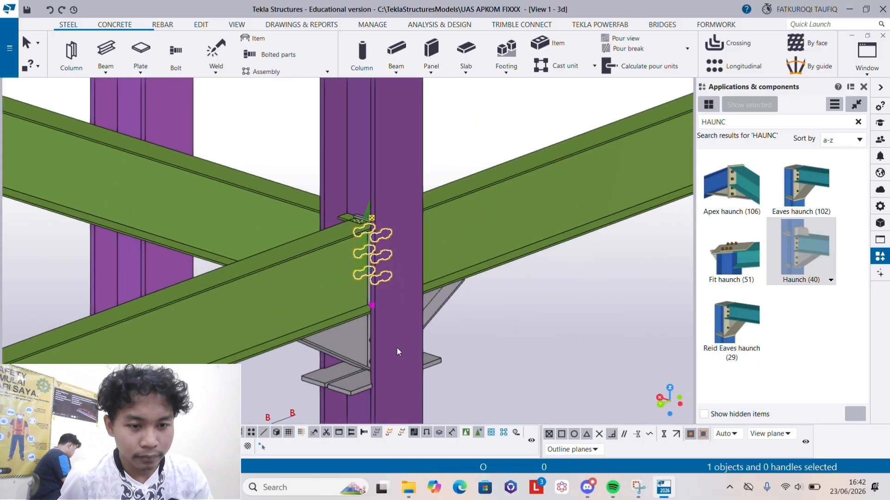
# - Select and delete the lower bolt group of column A2's haunch toward grid line 3
pyautogui.keyDown('ctrl'); pyautogui.moveTo(397, 352); pyautogui.dragTo(375, 341, button='middle'); pyautogui.keyUp('ctrl')
pyautogui.click(376, 341)
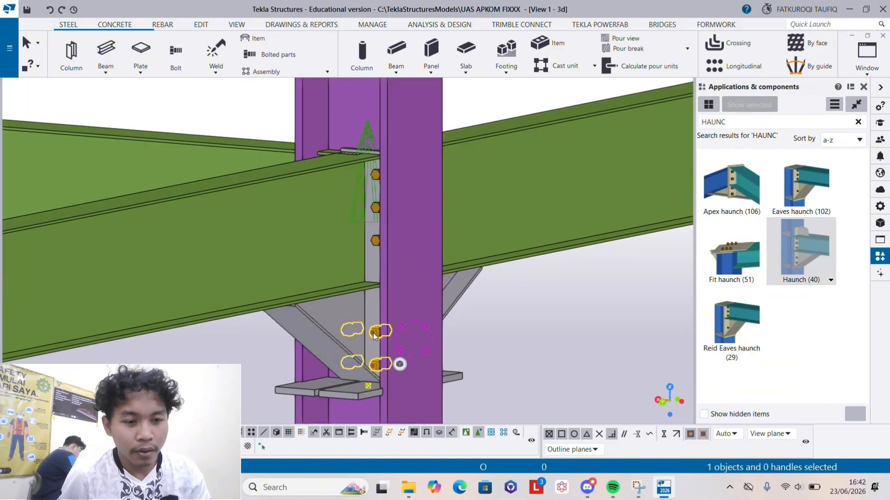
pyautogui.rightClick(376, 333)
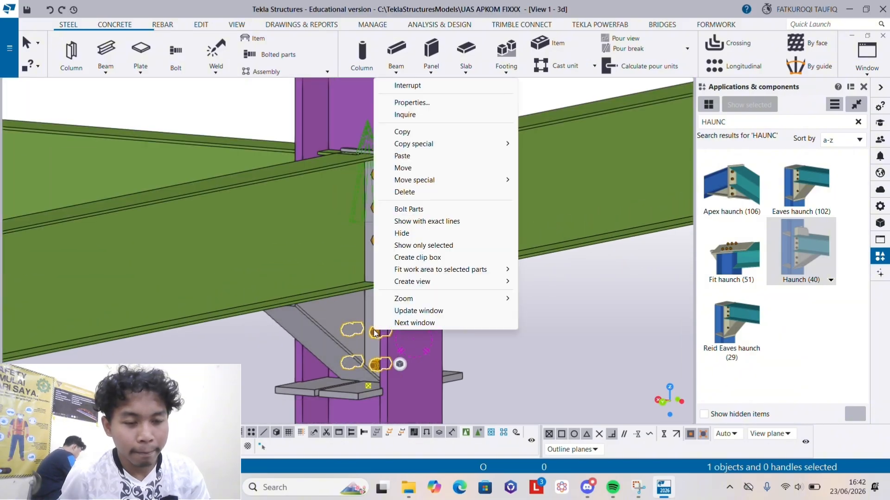
pyautogui.click(408, 192)
# - Use Bolt Parts to make the lower bolts of column A2's haunch toward grid line 1 join both end plates through the column
pyautogui.keyDown('ctrl'); pyautogui.moveTo(413, 187); pyautogui.dragTo(394, 255, button='middle'); pyautogui.keyUp('ctrl')
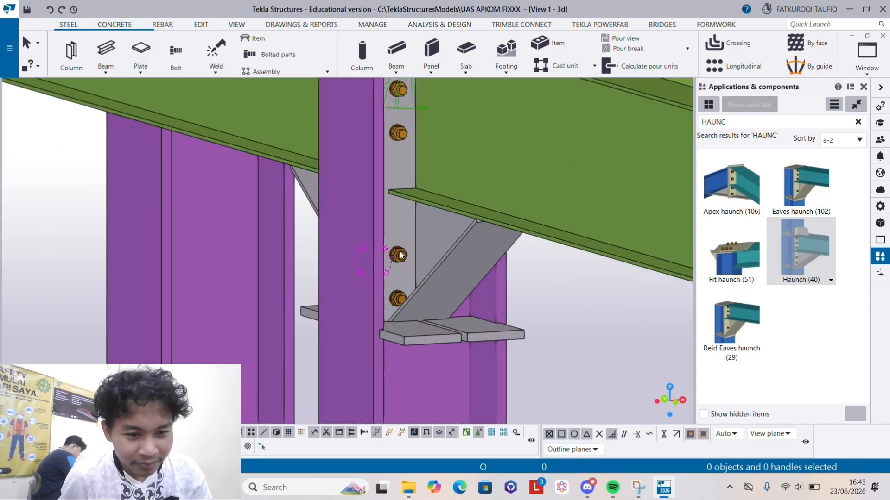
pyautogui.rightClick(401, 255)
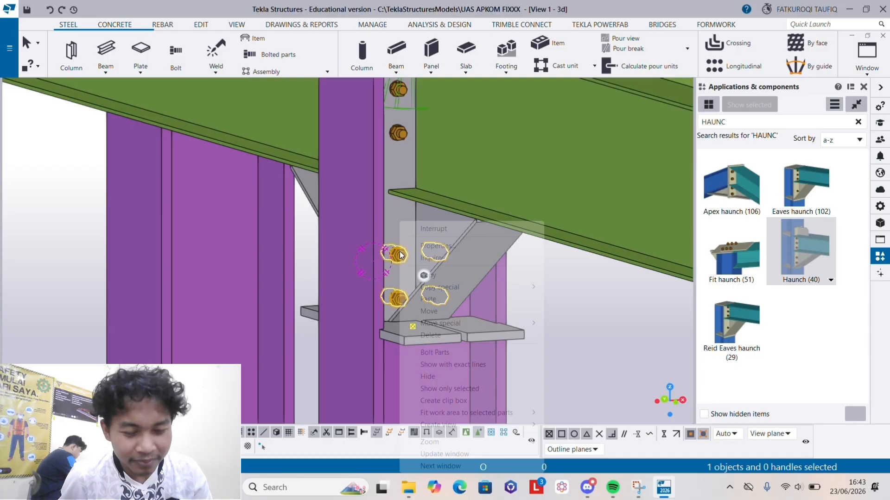
pyautogui.click(450, 355)
pyautogui.scroll(-2, 434, 300)
pyautogui.keyDown('ctrl'); pyautogui.moveTo(436, 300); pyautogui.dragTo(673, 342, button='middle'); pyautogui.keyUp('ctrl')
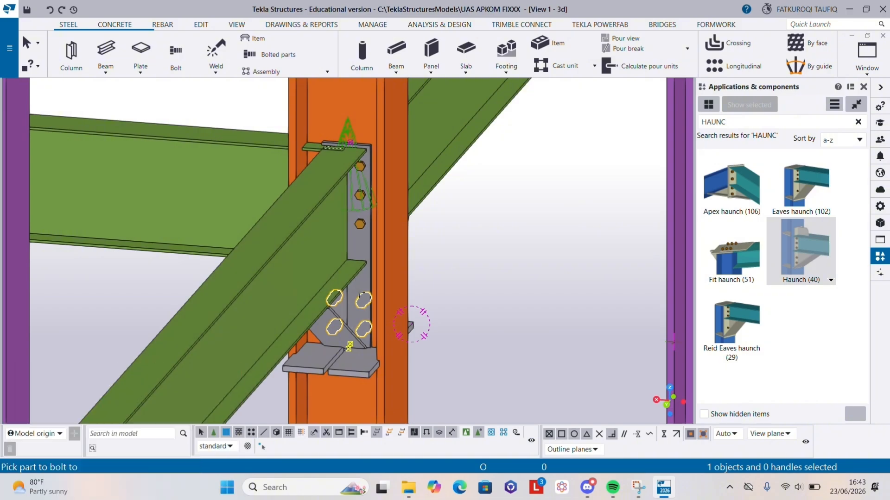
pyautogui.click(359, 267)
pyautogui.click(400, 234)
pyautogui.keyDown('ctrl'); pyautogui.moveTo(427, 302); pyautogui.dragTo(470, 290, button='middle'); pyautogui.keyUp('ctrl')
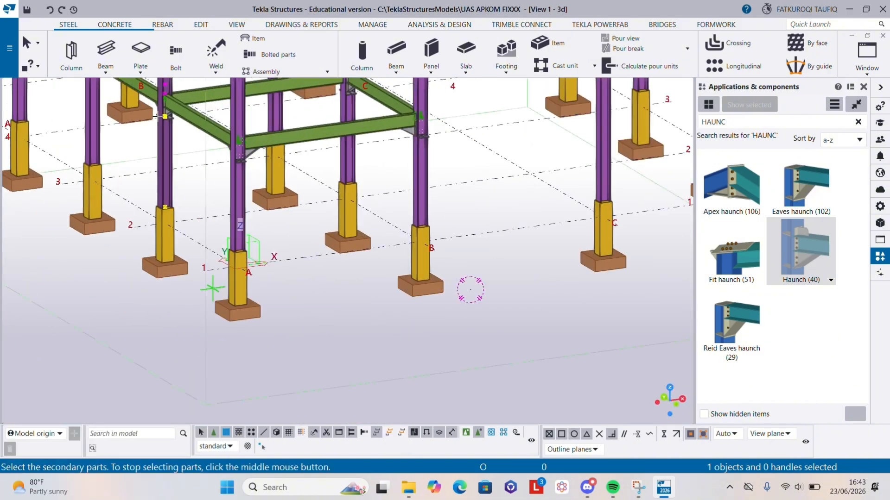
pyautogui.scroll(12, 161, 116)
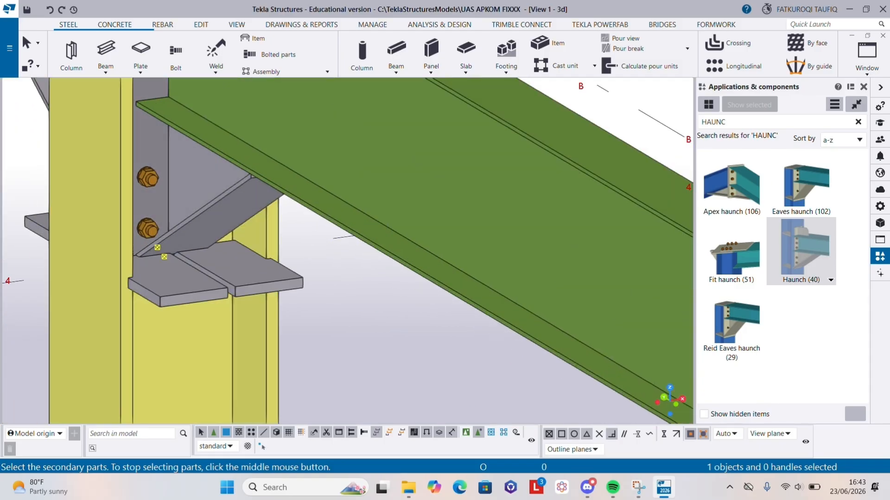
pyautogui.press('Escape')
# - Inspect the shared lower bolt group through column A2 and the neighbouring haunches of the +4000 beams
pyautogui.scroll(-3, 149, 209)
pyautogui.keyDown('ctrl'); pyautogui.moveTo(155, 280); pyautogui.dragTo(381, 290, button='middle'); pyautogui.keyUp('ctrl')
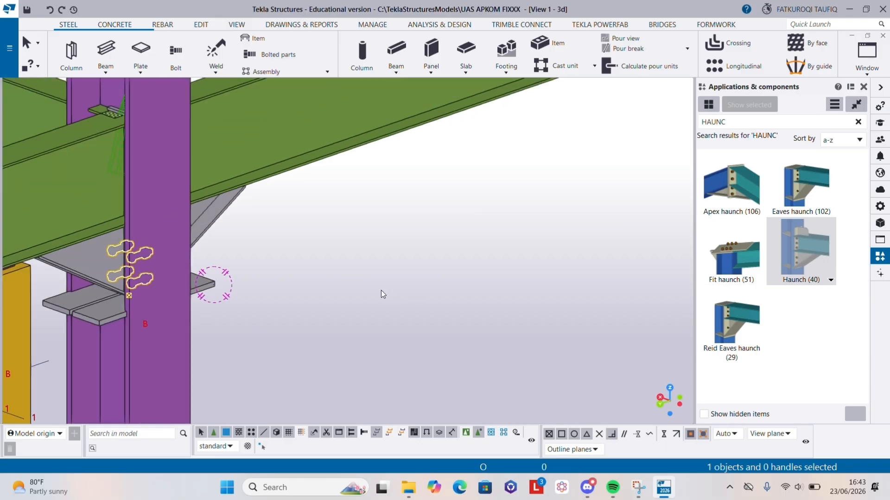
pyautogui.moveTo(218, 292); pyautogui.dragTo(309, 281, button='middle')
pyautogui.keyDown('ctrl'); pyautogui.moveTo(310, 221); pyautogui.dragTo(336, 218, button='middle'); pyautogui.keyUp('ctrl')
pyautogui.scroll(-3, 244, 263)
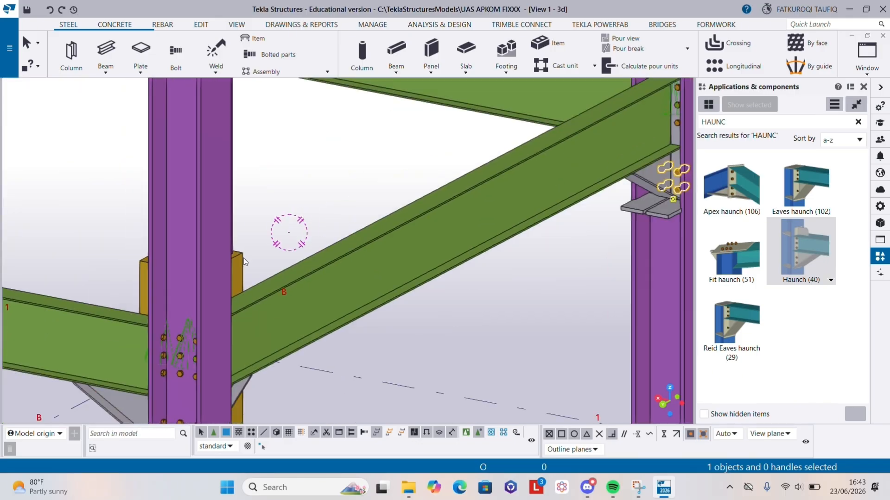
pyautogui.moveTo(659, 149); pyautogui.dragTo(532, 190, button='middle')
pyautogui.scroll(5, 574, 196)
pyautogui.scroll(-3, 387, 285)
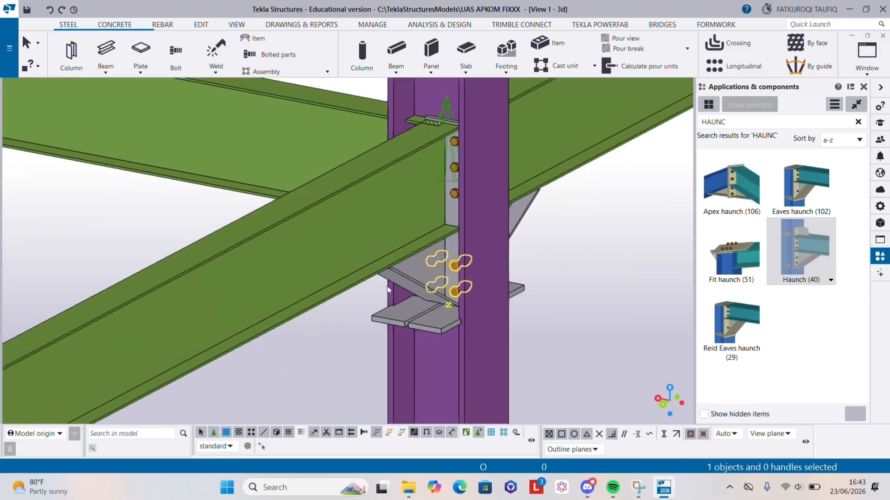
pyautogui.scroll(-8, 391, 265)
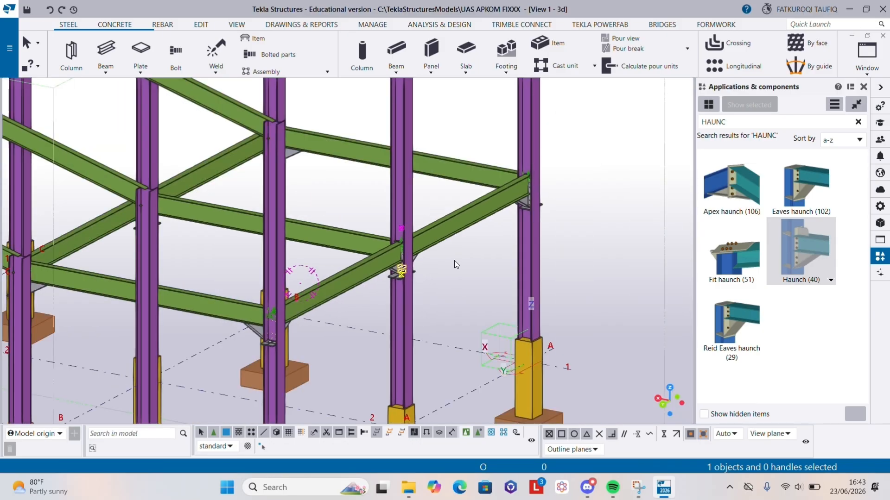
pyautogui.scroll(4, 455, 261)
pyautogui.scroll(5, 460, 190)
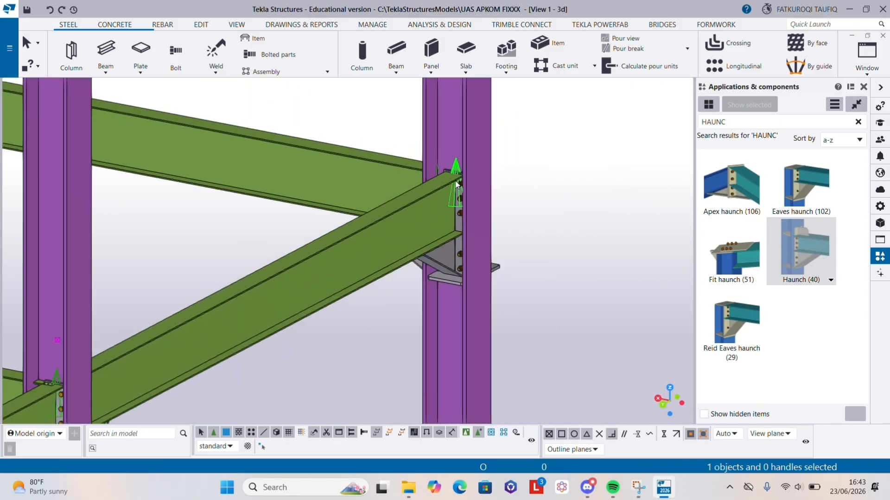
pyautogui.scroll(-10, 455, 181)
pyautogui.moveTo(341, 253); pyautogui.dragTo(415, 269, button='middle')
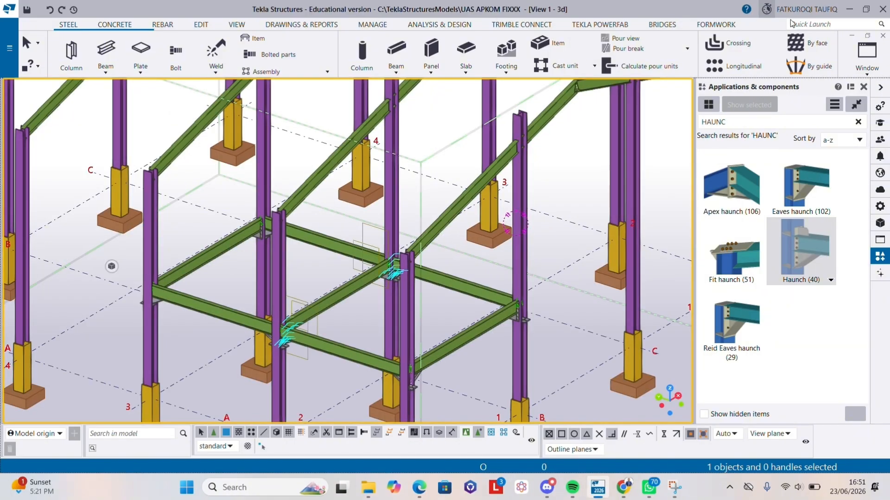
# - Set model selection to whole components
pyautogui.click(884, 65)
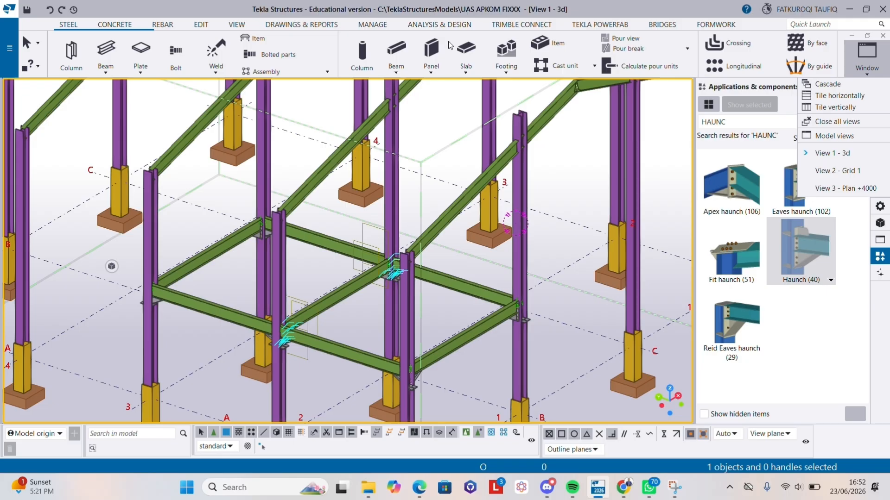
pyautogui.click(371, 22)
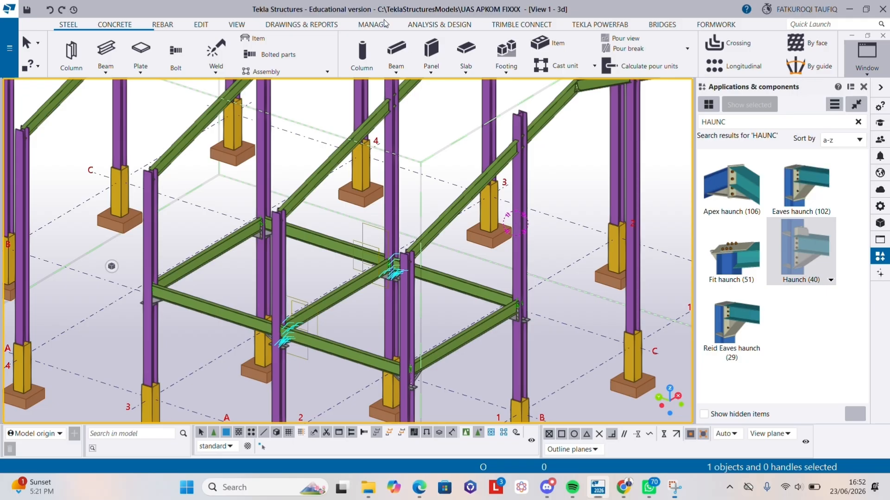
pyautogui.click(467, 435)
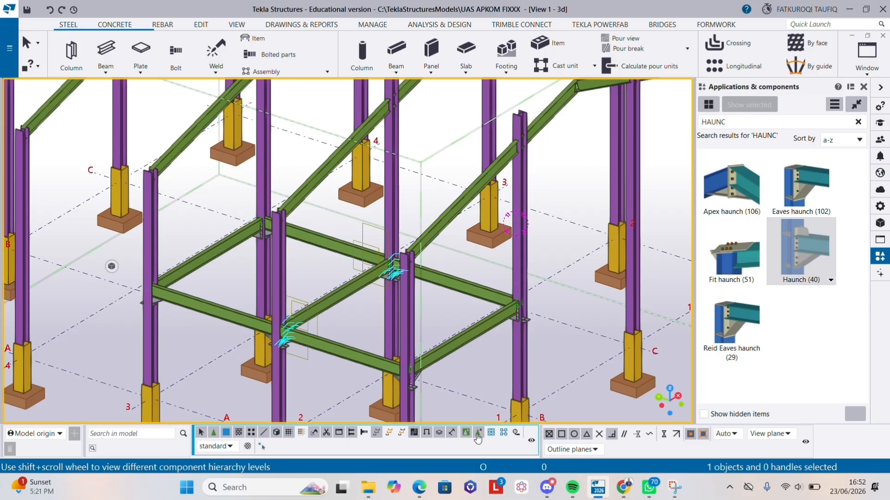
pyautogui.click(886, 58)
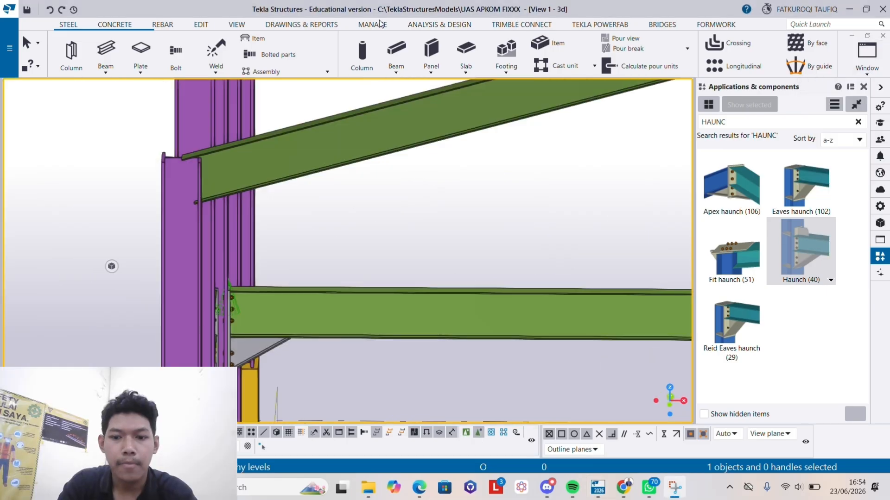
# - Apply Eaves haunch (102) between the outer columns and rafters at both eaves of the front roof frame
pyautogui.doubleClick(778, 121)
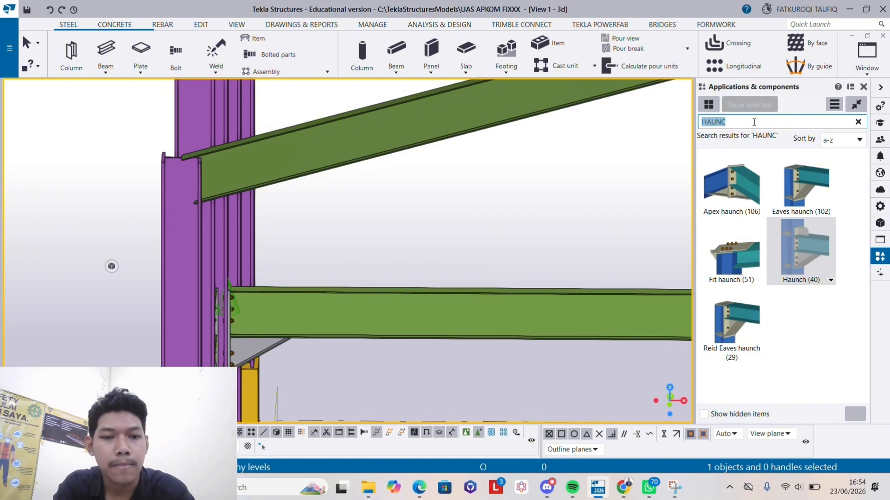
pyautogui.click(796, 191)
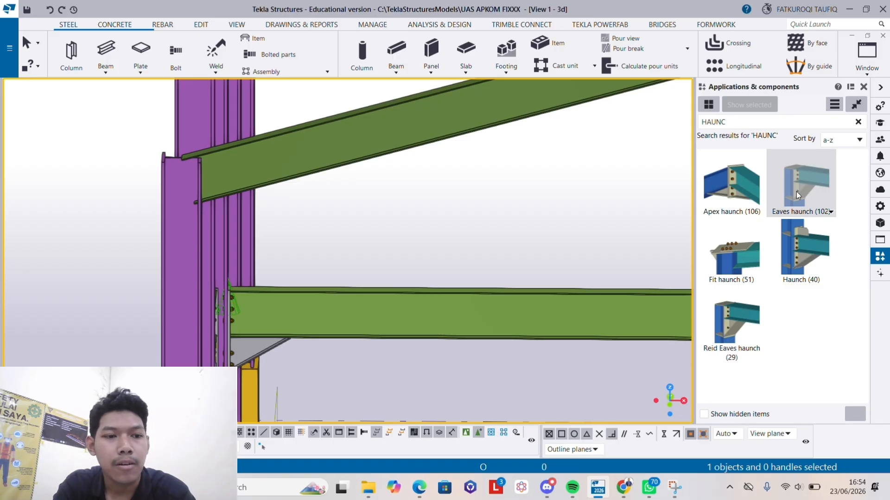
pyautogui.click(181, 217)
pyautogui.click(252, 168)
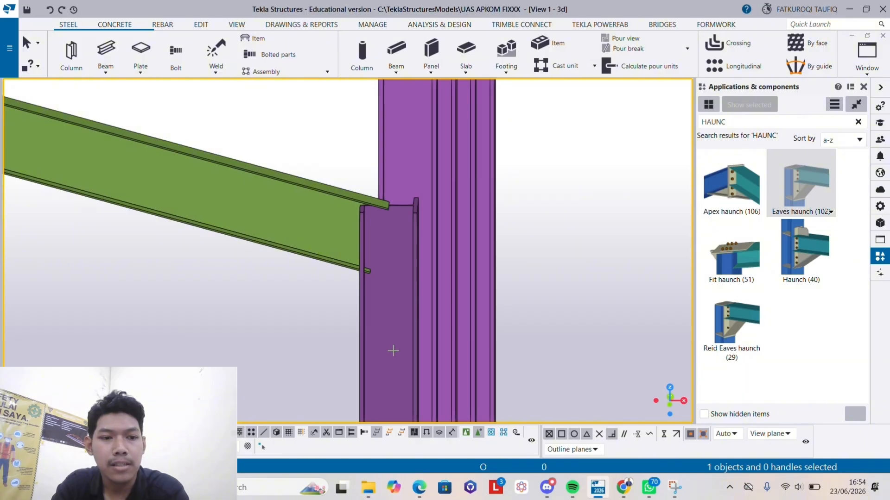
pyautogui.click(388, 319)
pyautogui.click(292, 222)
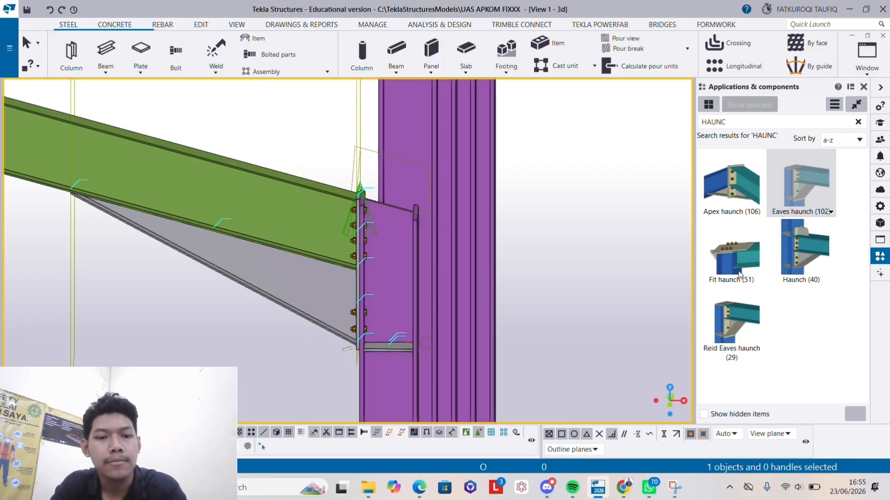
# - Join the two rafters at the front frame's ridge with an Apex haunch (106) connection
pyautogui.click(739, 204)
pyautogui.scroll(-10, 349, 249)
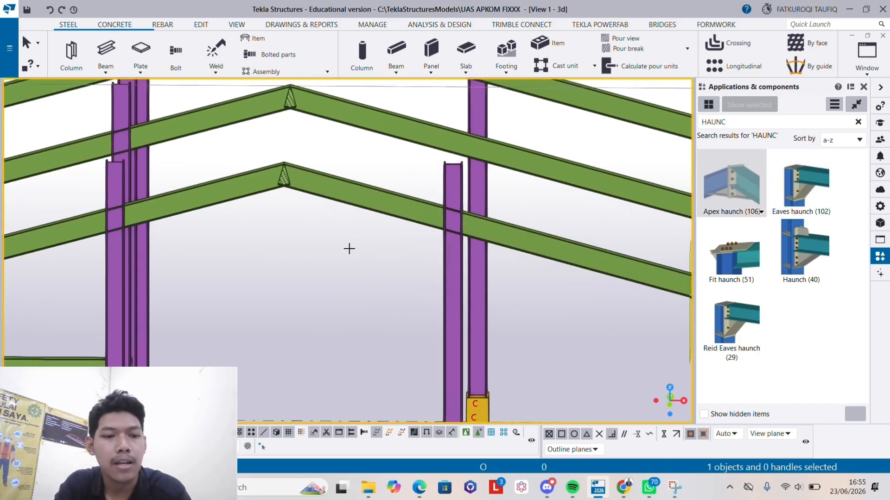
pyautogui.scroll(5, 281, 180)
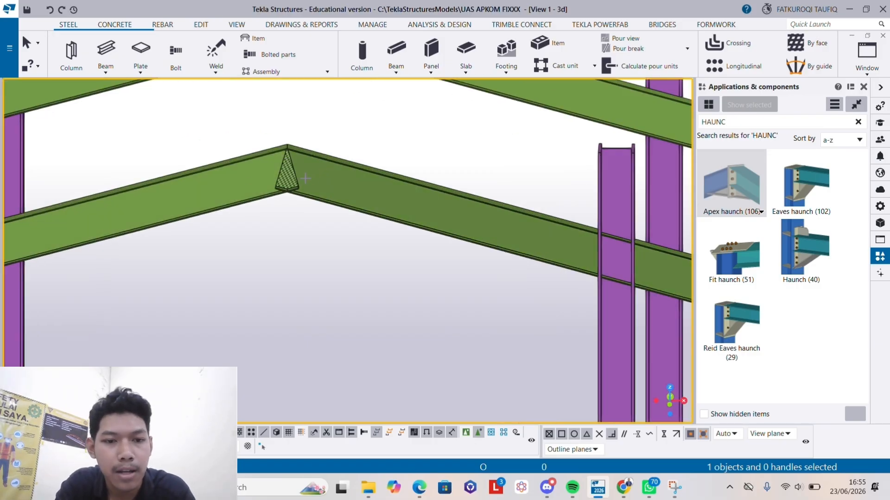
pyautogui.click(258, 181)
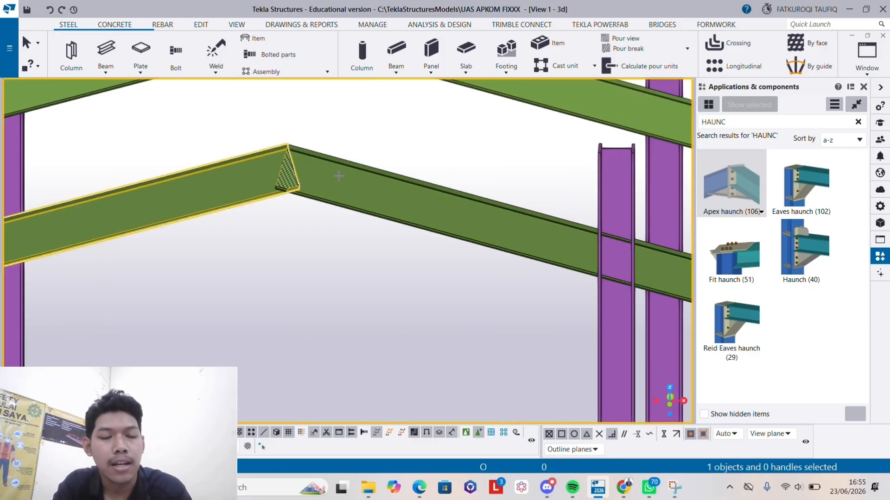
pyautogui.click(347, 185)
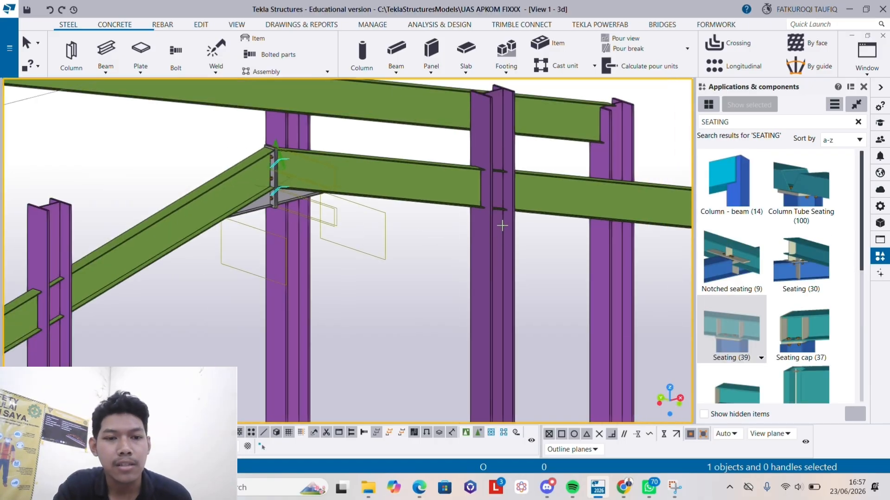
# - Examine the seating connection between the sloping rafter and the top of the interior column, and the surrounding roof frames
pyautogui.moveTo(502, 225)
pyautogui.keyDown('ctrl'); pyautogui.mouseDown(button='middle')
pyautogui.moveTo(419, 232)
pyautogui.moveTo(429, 232)
pyautogui.mouseUp(button='middle'); pyautogui.keyUp('ctrl')
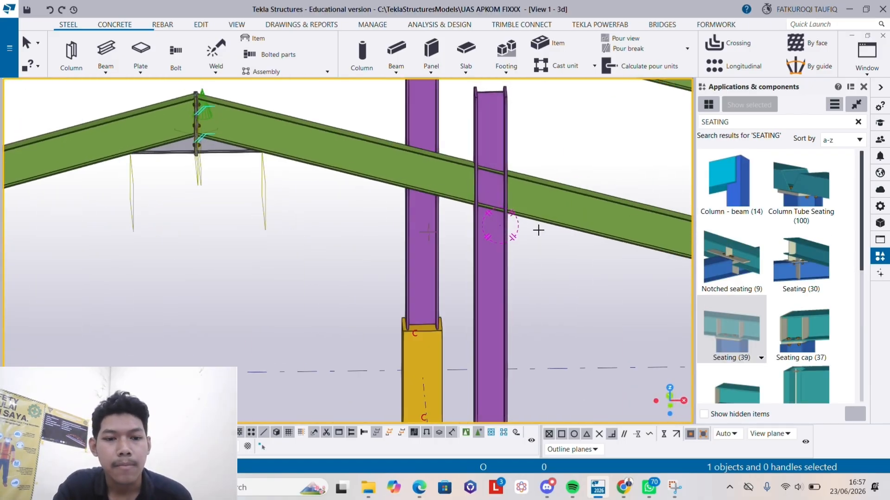
pyautogui.scroll(2, 538, 231)
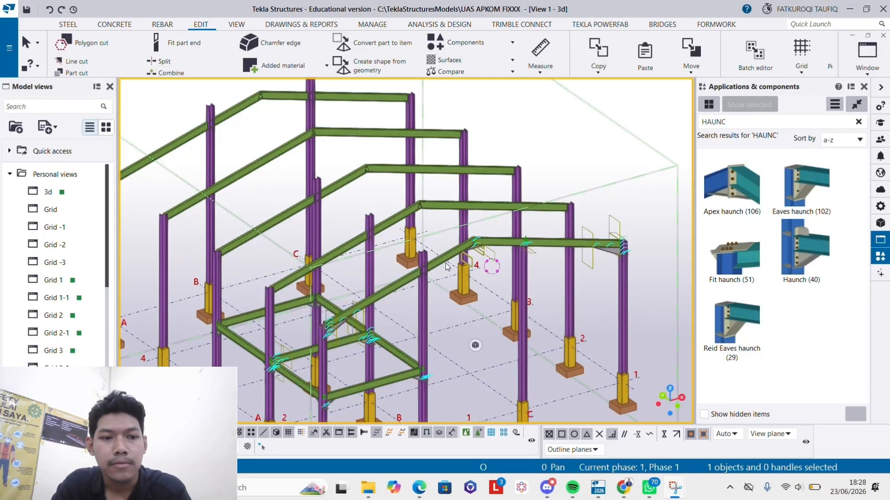
pyautogui.scroll(3, 445, 262)
pyautogui.moveTo(390, 219); pyautogui.dragTo(499, 237, button='middle')
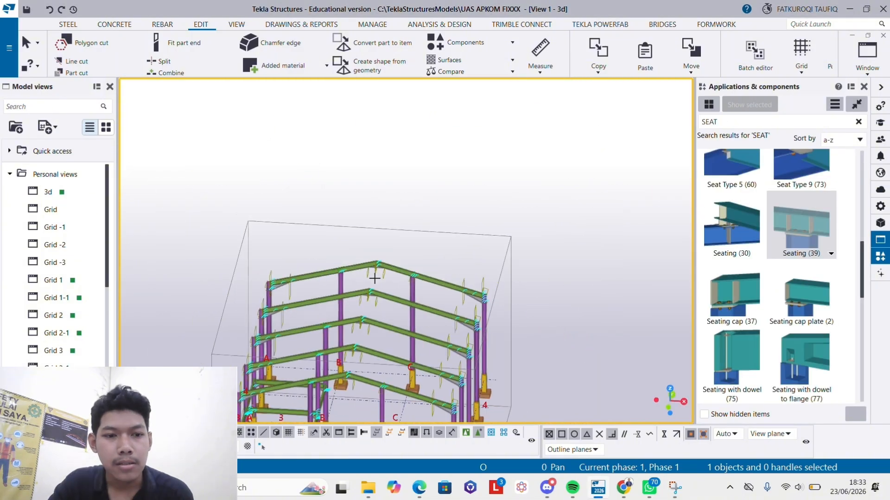
pyautogui.keyDown('ctrl'); pyautogui.moveTo(408, 251); pyautogui.dragTo(435, 254, button='middle'); pyautogui.keyUp('ctrl')
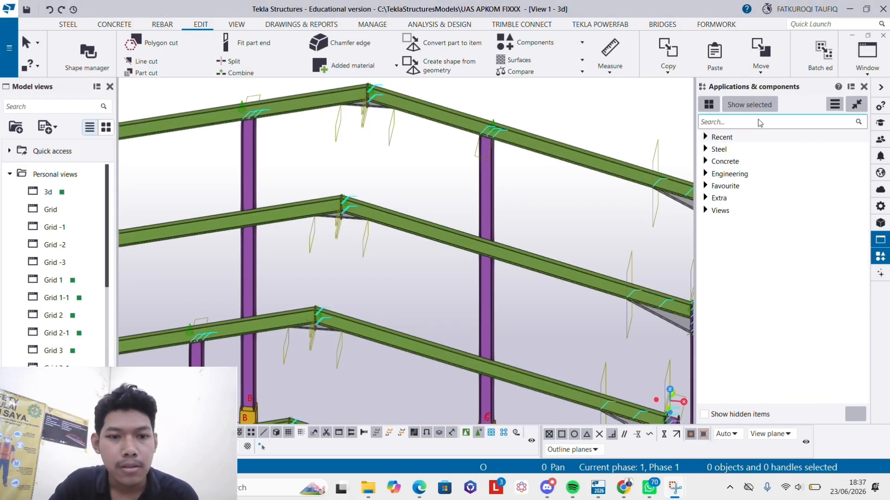
# - Search the component catalog for PURLI and start Generation of purlins (50)
pyautogui.click(760, 122)
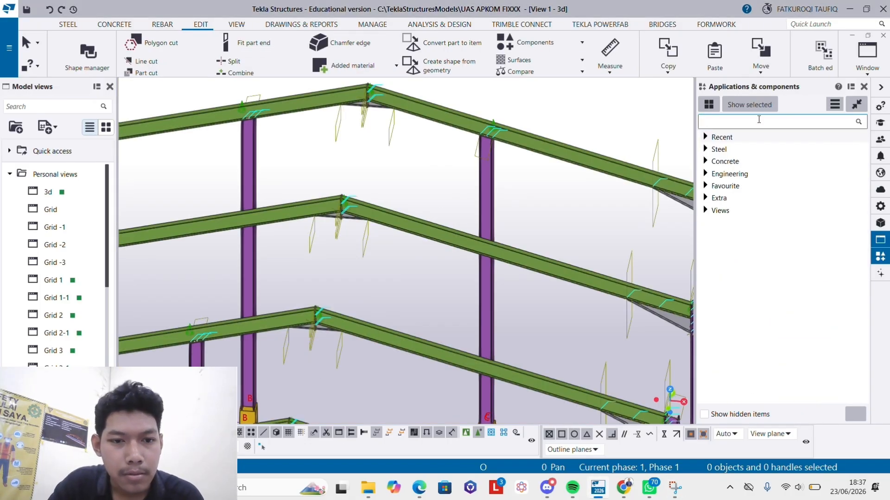
pyautogui.write('PURLI')
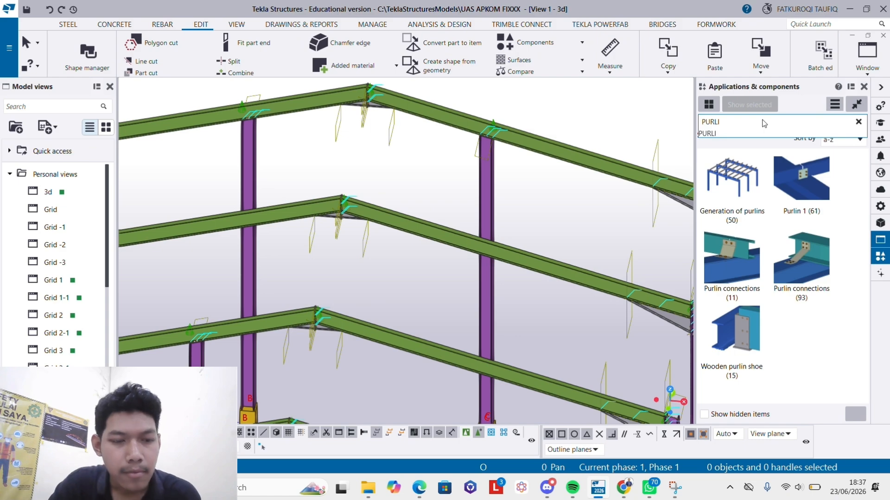
pyautogui.click(744, 176)
pyautogui.scroll(-2, 328, 150)
pyautogui.moveTo(328, 150); pyautogui.dragTo(311, 220, button='middle')
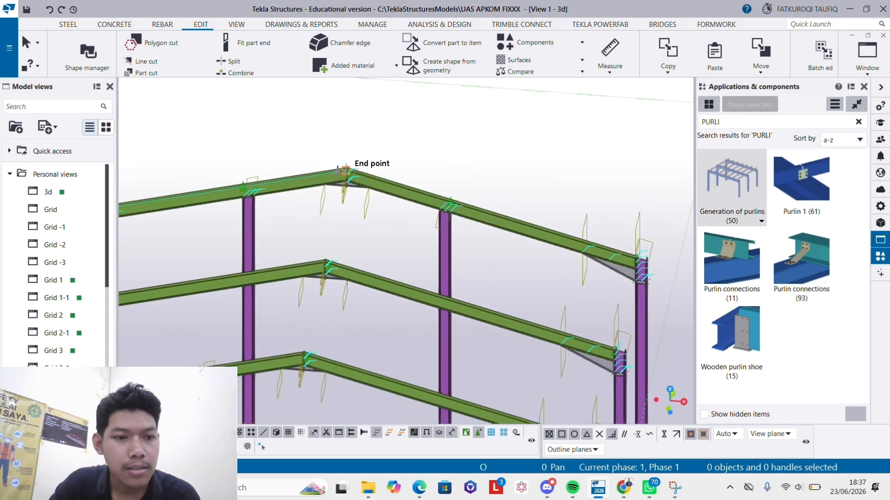
# - Pick the rafter end point at the rearmost frame's ridge as a reference point for the purlin generation
pyautogui.scroll(5, 344, 170)
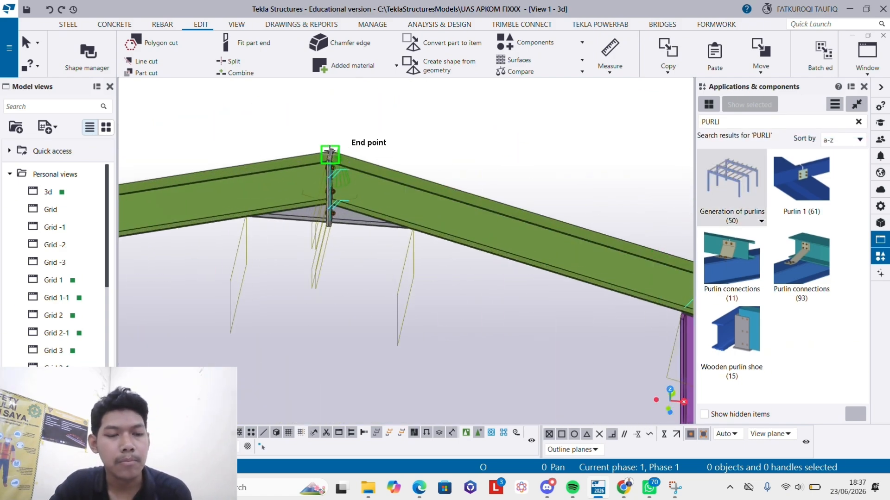
pyautogui.scroll(4, 330, 152)
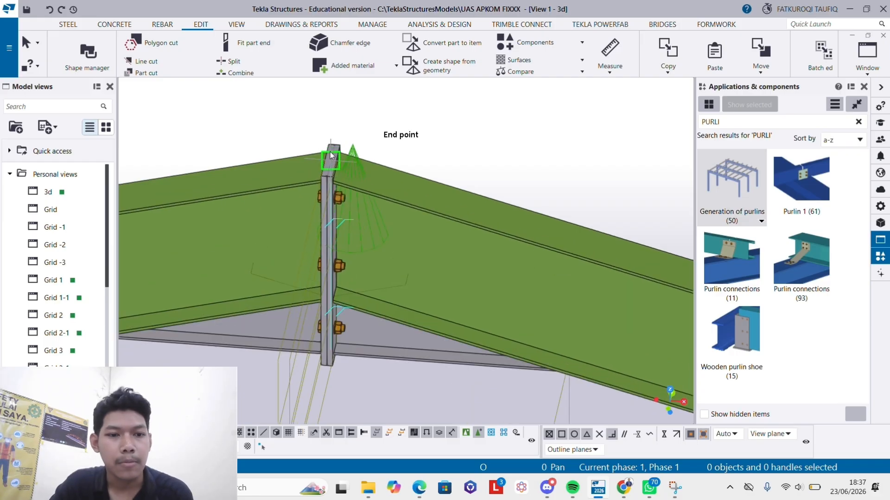
pyautogui.scroll(-5, 528, 232)
pyautogui.moveTo(532, 238); pyautogui.dragTo(346, 175, button='middle')
pyautogui.scroll(-2, 408, 187)
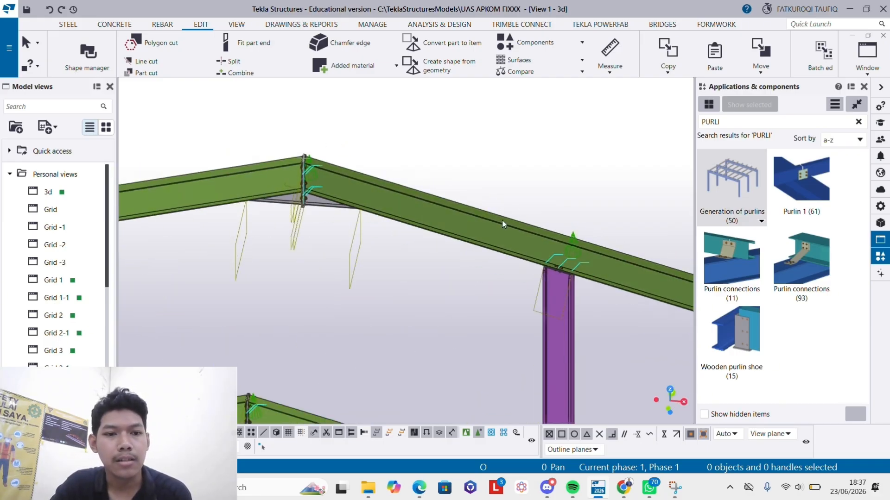
# - Pick the rafters on the grid C side of the roof, from the rearmost frame towards the front, as supports for the generated purlins
pyautogui.scroll(-4, 503, 222)
pyautogui.moveTo(494, 217); pyautogui.dragTo(488, 91, button='middle')
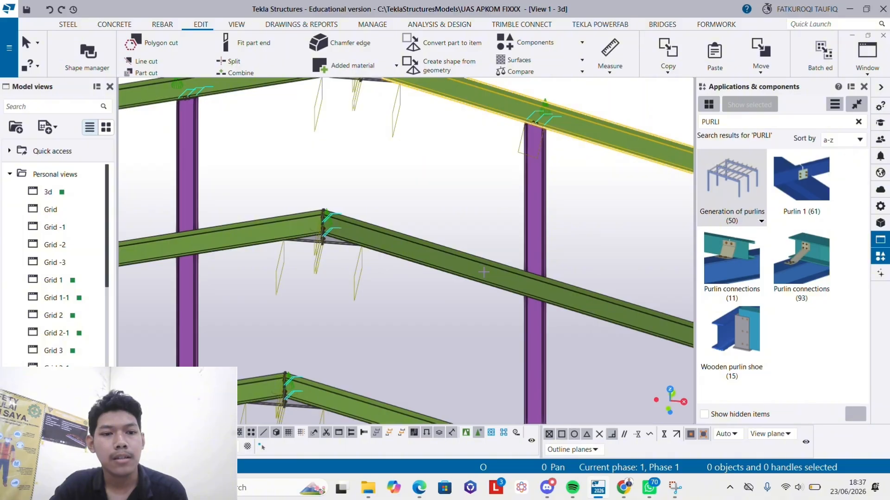
pyautogui.scroll(-1, 484, 272)
pyautogui.click(483, 271)
pyautogui.scroll(-2, 482, 270)
pyautogui.moveTo(480, 248); pyautogui.dragTo(477, 129, button='middle')
pyautogui.click(468, 275)
pyautogui.scroll(-1, 467, 272)
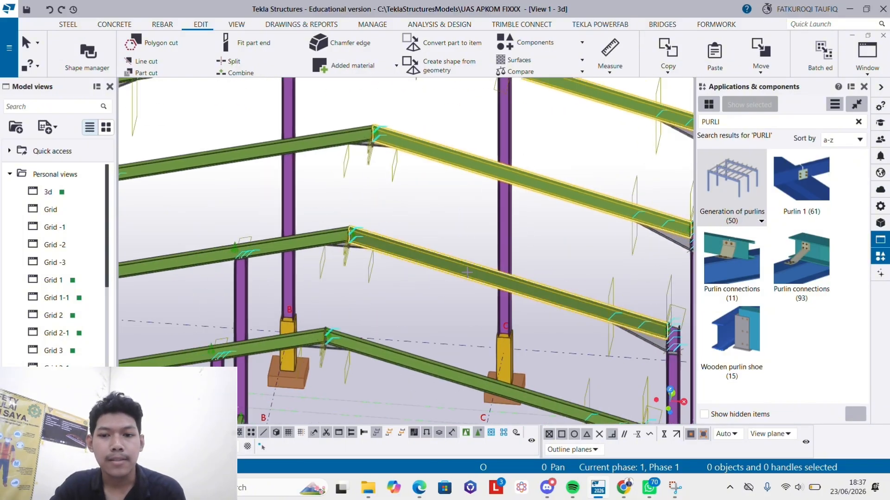
pyautogui.scroll(-1, 466, 272)
pyautogui.moveTo(464, 255); pyautogui.dragTo(442, 130, button='middle')
pyautogui.click(421, 224)
# - Include the front frame's rafter on the grid C side, generate the purlins across that roof slope and end the command
pyautogui.rightClick(431, 299)
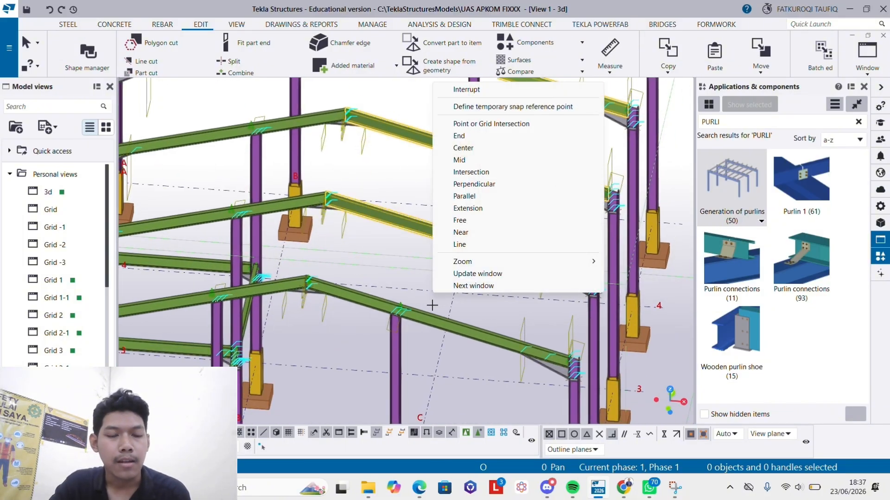
pyautogui.click(431, 311)
pyautogui.click(431, 315)
pyautogui.scroll(-2, 430, 278)
pyautogui.moveTo(430, 278); pyautogui.dragTo(420, 250, button='middle')
pyautogui.scroll(-2, 519, 143)
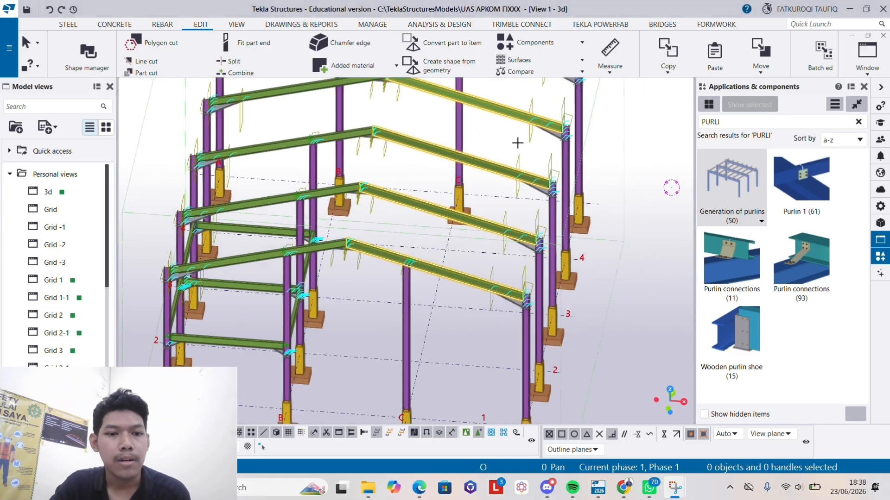
pyautogui.moveTo(520, 142); pyautogui.dragTo(468, 242, button='middle')
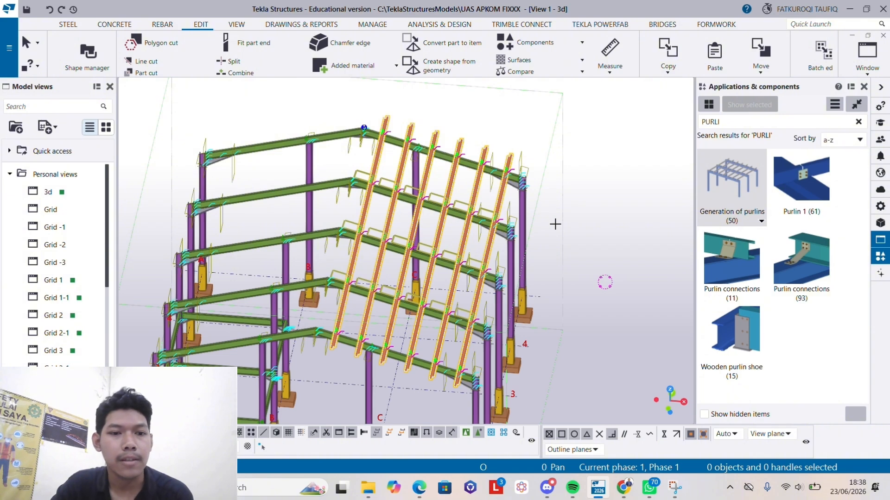
pyautogui.rightClick(533, 147)
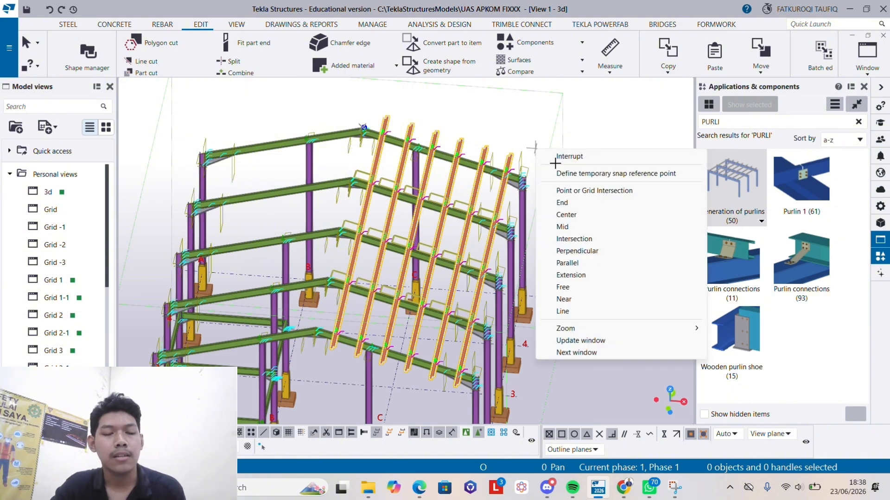
pyautogui.click(566, 157)
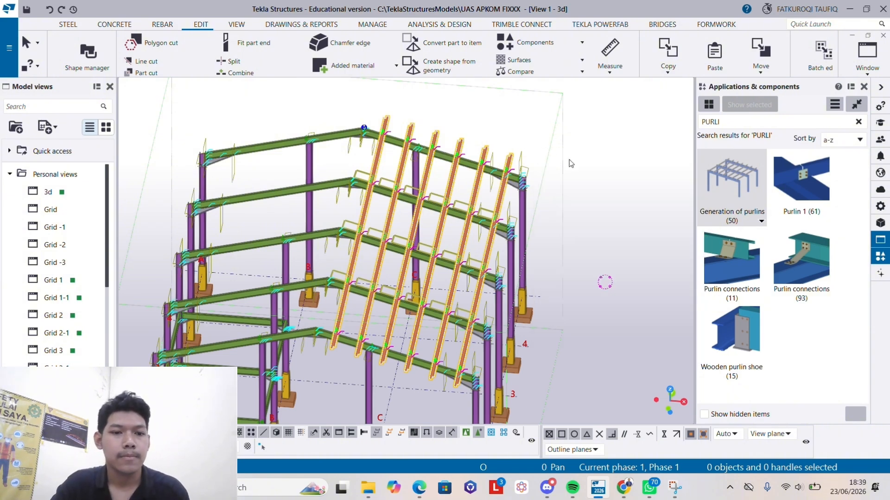
# - Start Generation of purlins (50) again and pick the rafter end point at the rearmost frame's ridge as its reference
pyautogui.keyDown('ctrl'); pyautogui.moveTo(569, 160); pyautogui.dragTo(408, 315, button='middle'); pyautogui.keyUp('ctrl')
pyautogui.scroll(3, 408, 315)
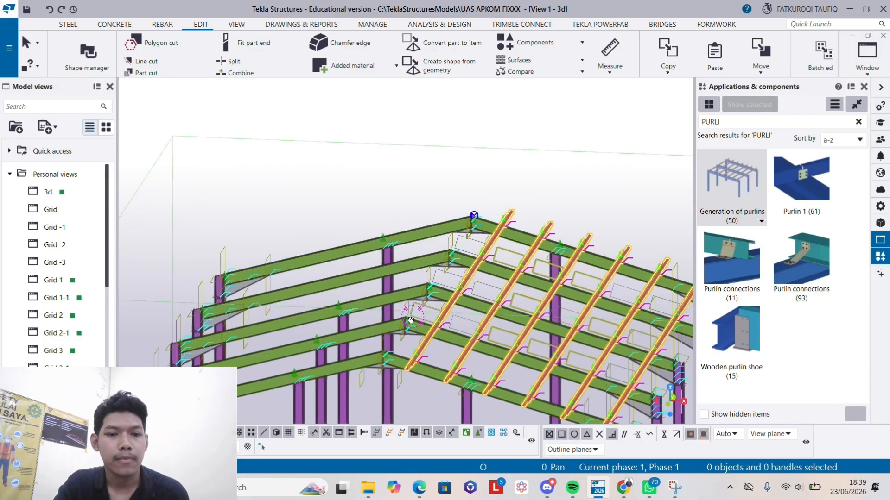
pyautogui.scroll(-1, 540, 189)
pyautogui.moveTo(544, 189); pyautogui.dragTo(559, 164, button='middle')
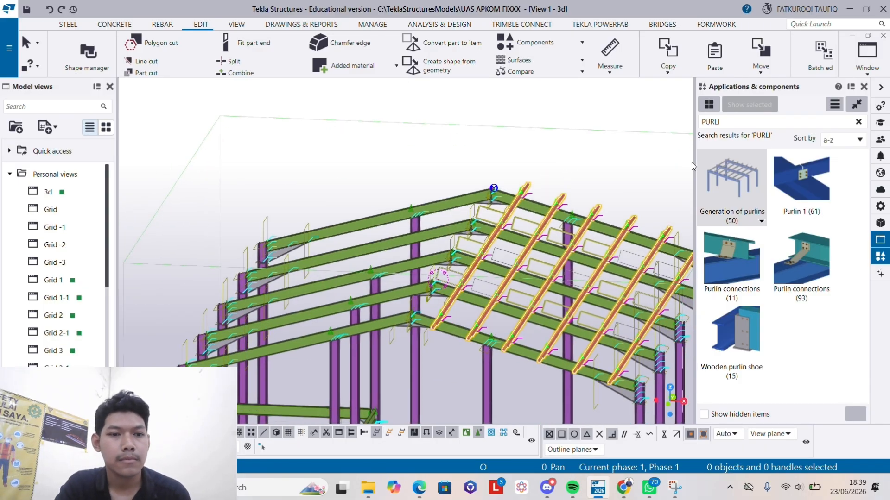
pyautogui.scroll(6, 494, 187)
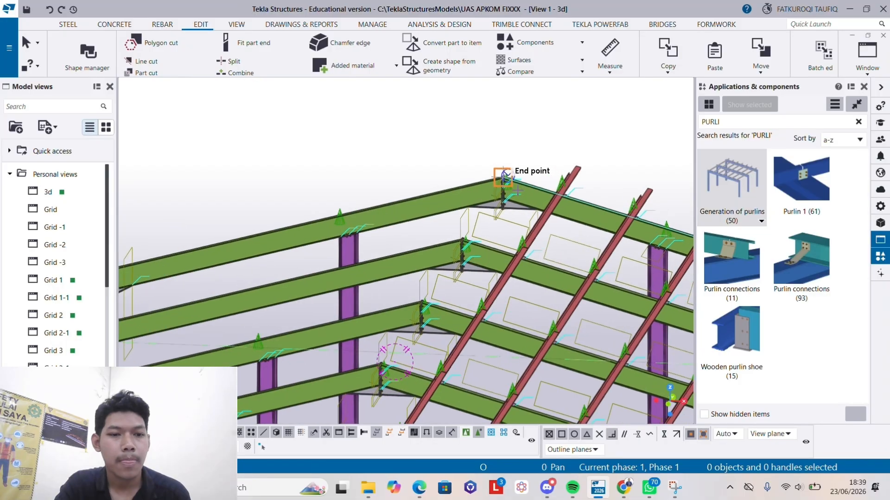
pyautogui.scroll(4, 519, 148)
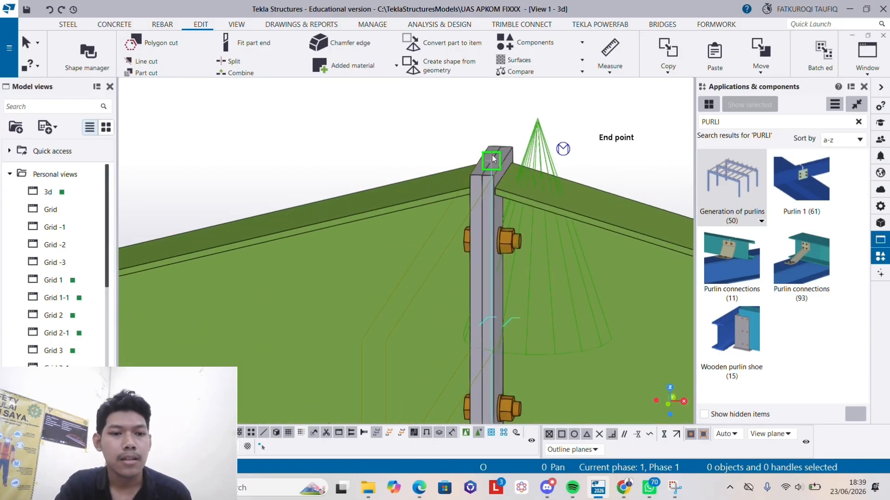
pyautogui.scroll(-8, 493, 159)
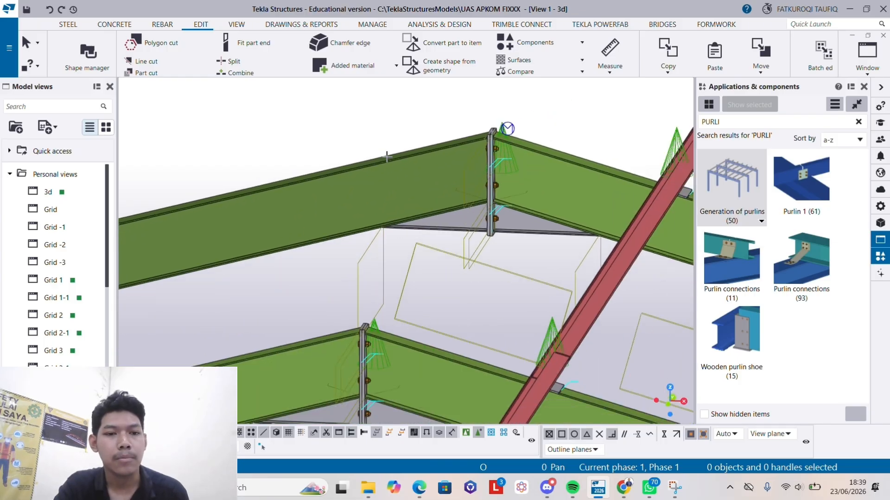
# - Pick all five rafters on the grid A side, from the rearmost frame to the front, and generate that slope's purlins
pyautogui.scroll(-2, 386, 157)
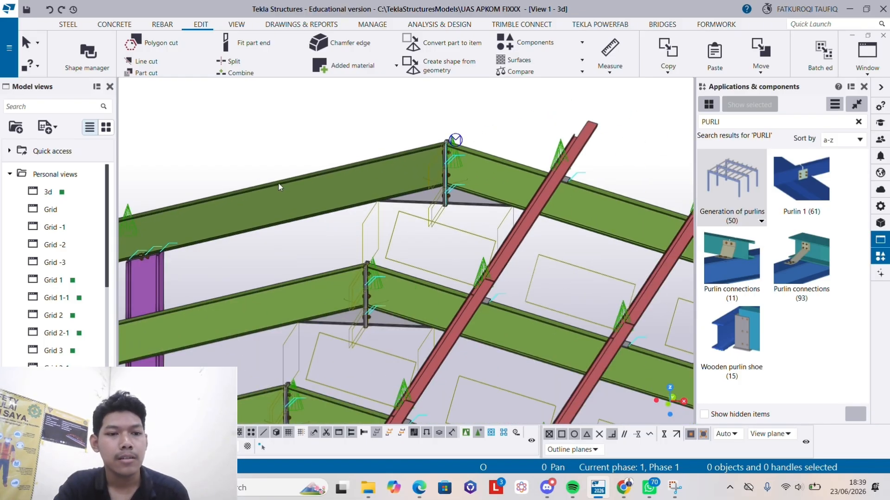
pyautogui.scroll(-3, 257, 296)
pyautogui.moveTo(258, 291); pyautogui.dragTo(483, 130, button='middle')
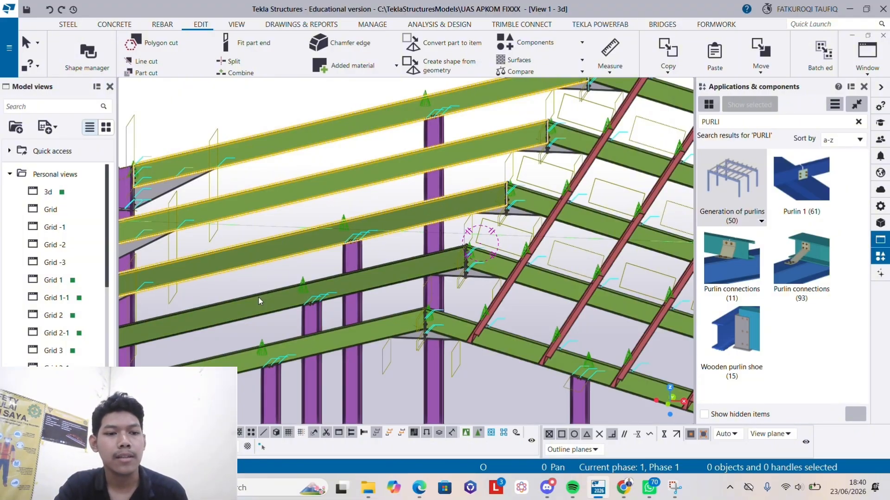
pyautogui.scroll(-2, 258, 297)
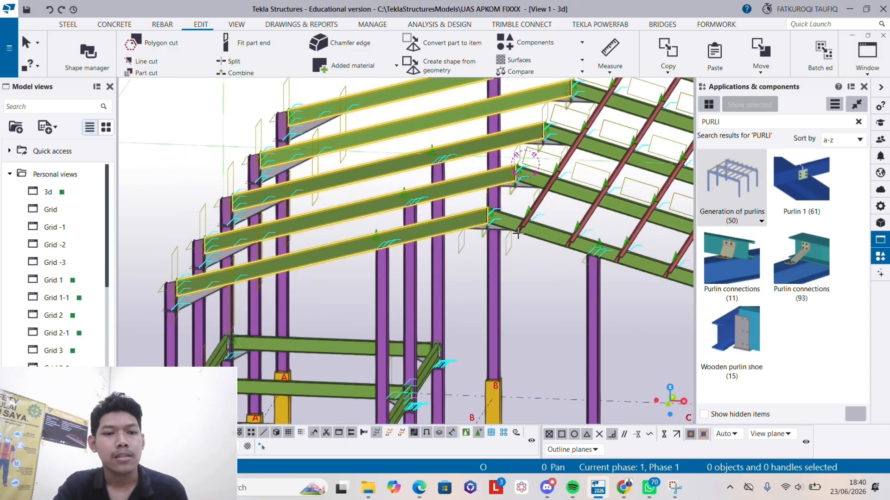
pyautogui.middleClick(549, 289)
pyautogui.scroll(-1, 548, 289)
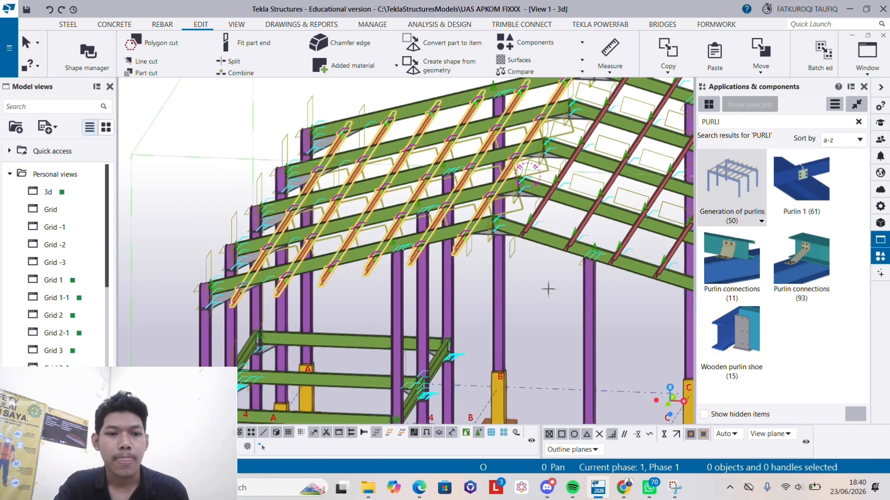
# - Examine the purlins on both roof slopes against the whole frame and end the purlin command
pyautogui.scroll(5, 548, 289)
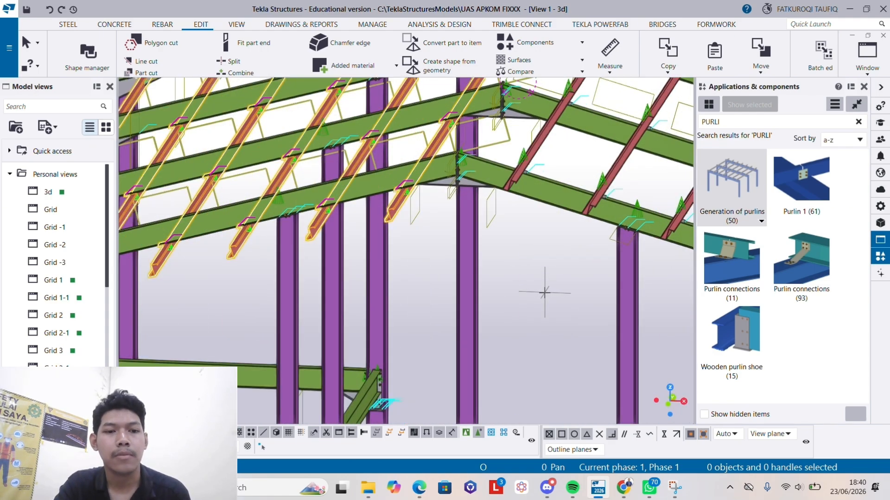
pyautogui.scroll(-6, 545, 293)
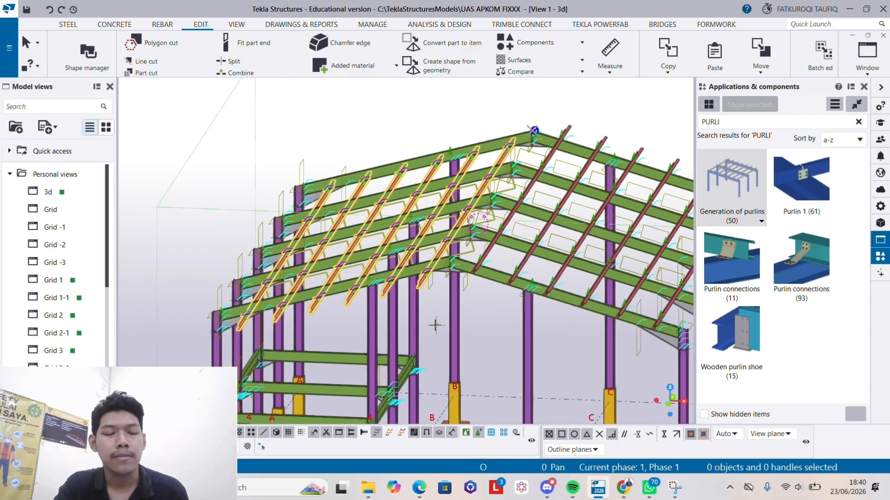
pyautogui.keyDown('ctrl'); pyautogui.moveTo(430, 323); pyautogui.dragTo(303, 323, button='middle'); pyautogui.keyUp('ctrl')
pyautogui.scroll(-1, 550, 318)
pyautogui.scroll(-4, 447, 324)
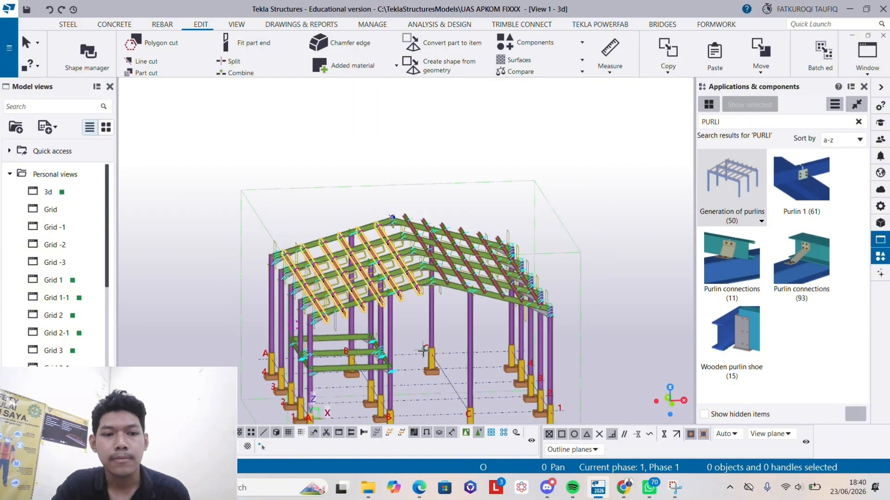
pyautogui.keyDown('ctrl'); pyautogui.moveTo(425, 355); pyautogui.dragTo(441, 289, button='middle'); pyautogui.keyUp('ctrl')
pyautogui.scroll(2, 448, 264)
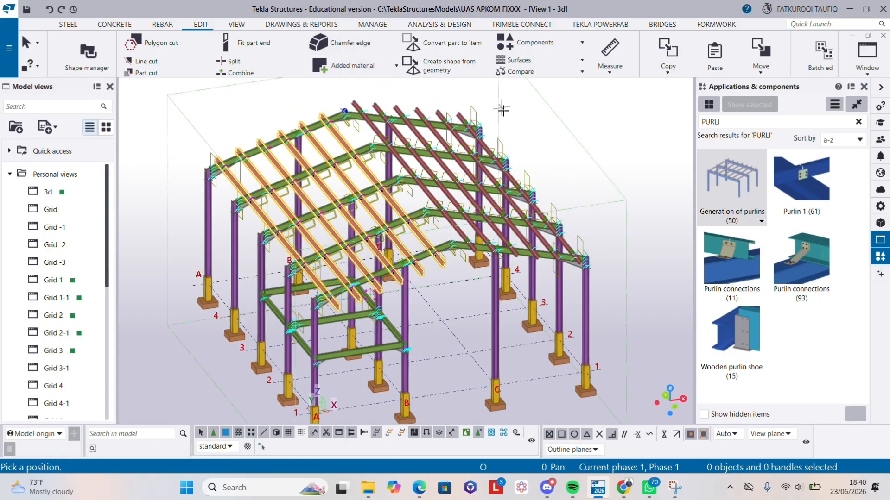
pyautogui.rightClick(538, 155)
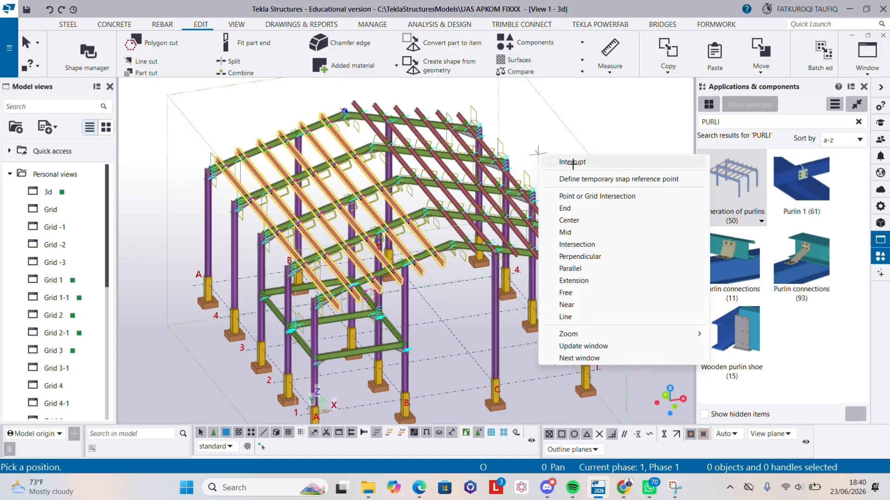
pyautogui.click(573, 162)
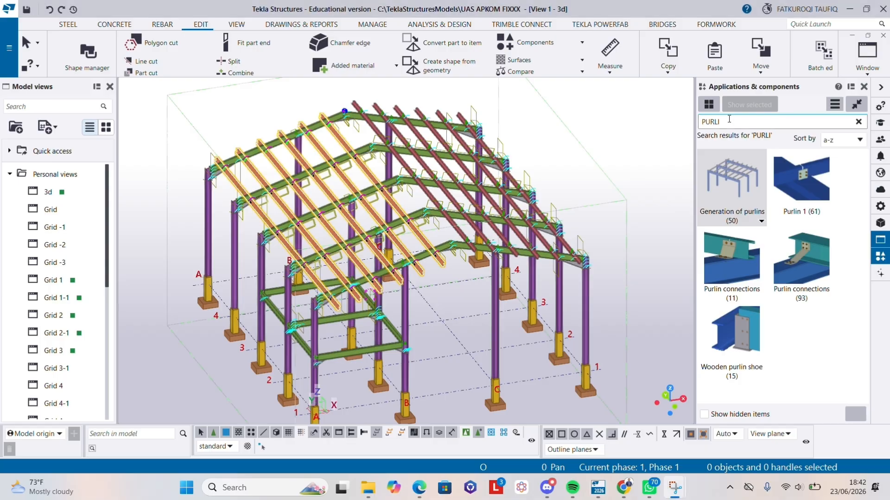
# - Search the component catalog for FLOOR LAY and start the Floor Layout component
pyautogui.moveTo(729, 119); pyautogui.dragTo(700, 128)
pyautogui.write('FLO')
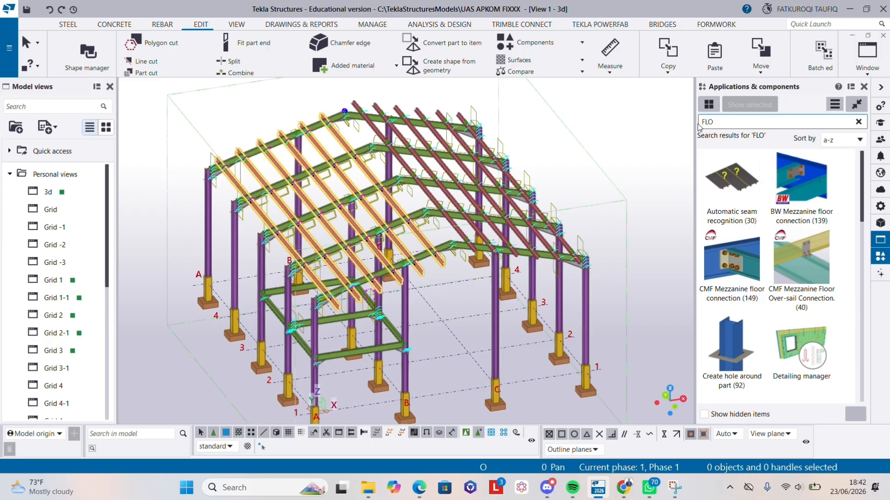
pyautogui.write('OR LAY')
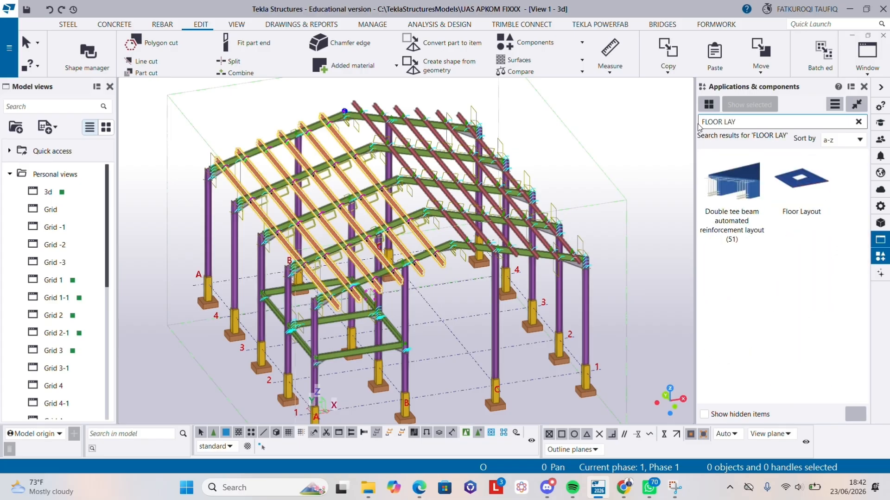
pyautogui.click(793, 186)
pyautogui.scroll(5, 318, 362)
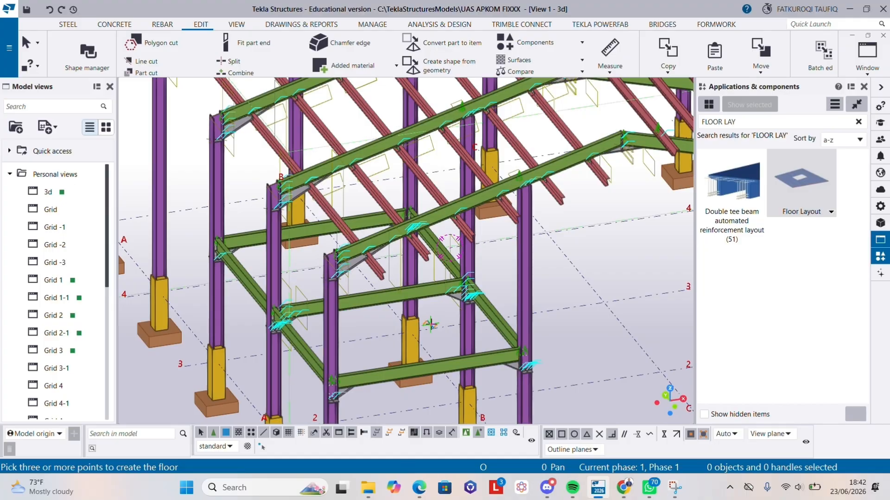
pyautogui.scroll(4, 430, 324)
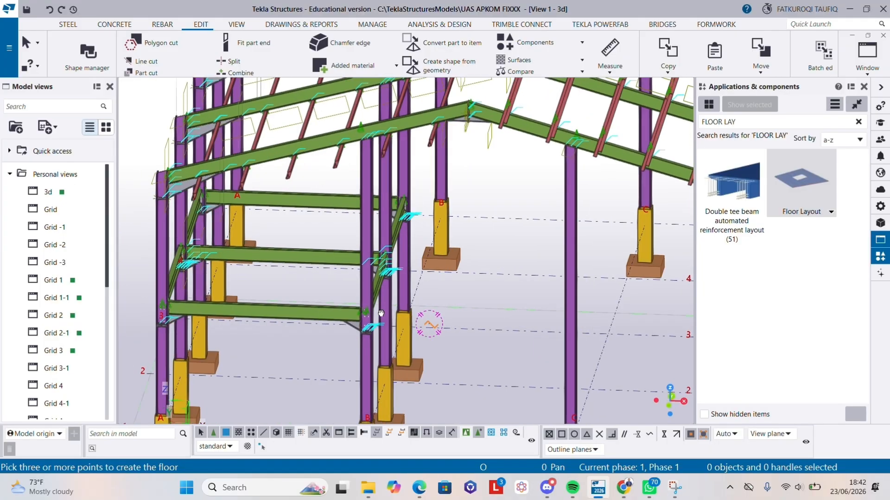
pyautogui.scroll(5, 192, 204)
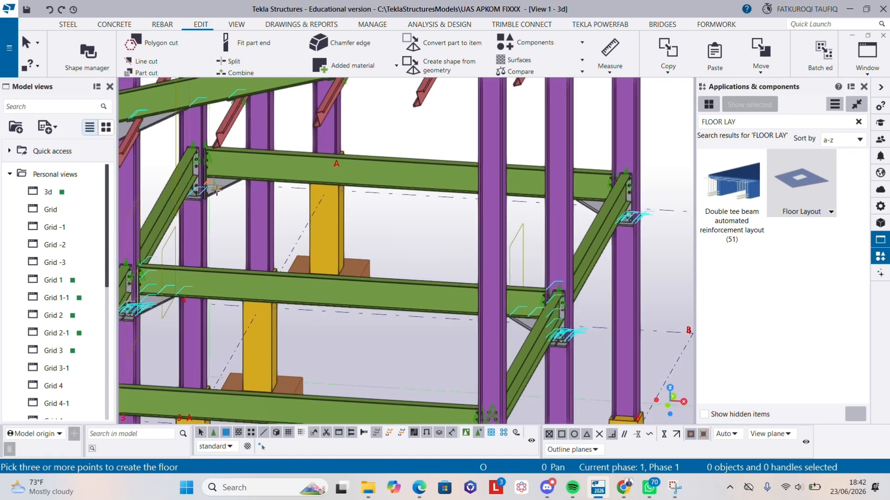
pyautogui.scroll(2, 239, 255)
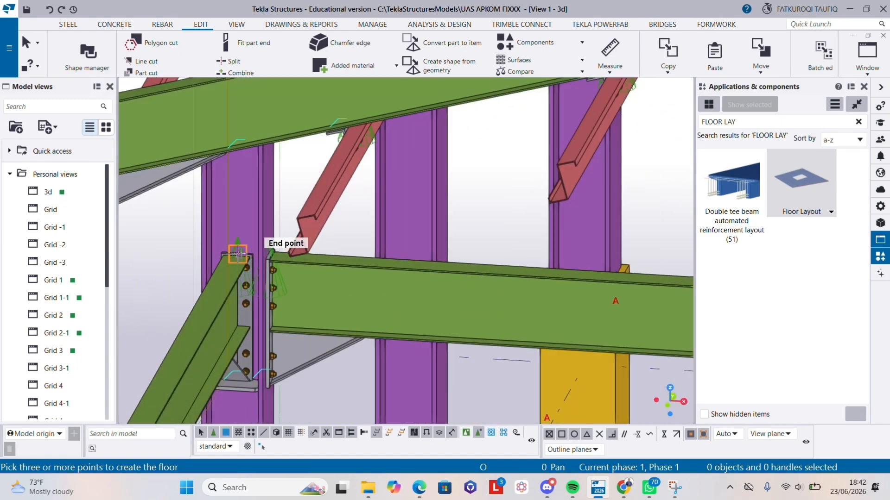
pyautogui.scroll(3, 237, 254)
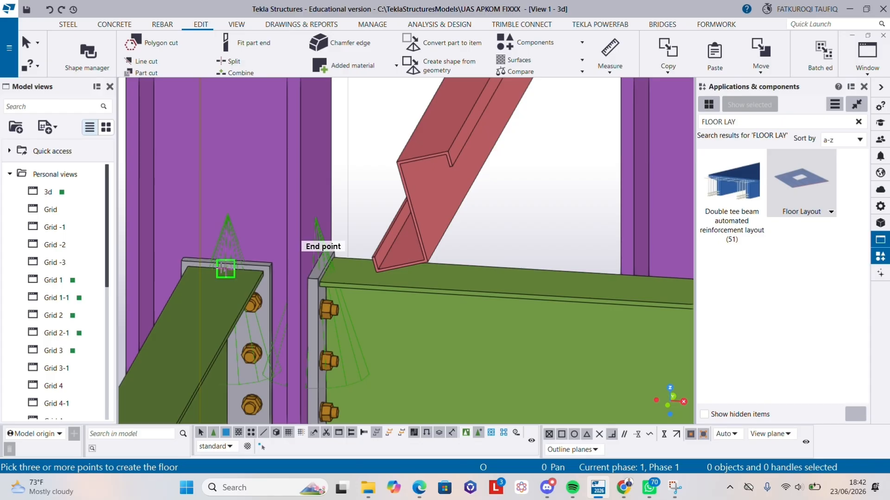
pyautogui.click(225, 269)
pyautogui.scroll(-4, 515, 280)
pyautogui.moveTo(555, 285); pyautogui.dragTo(219, 258, button='middle')
pyautogui.scroll(-1, 415, 268)
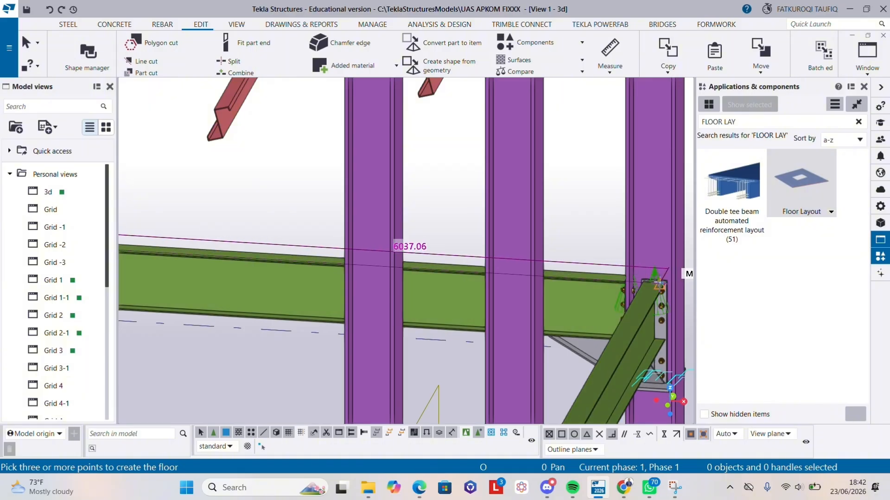
pyautogui.scroll(5, 649, 282)
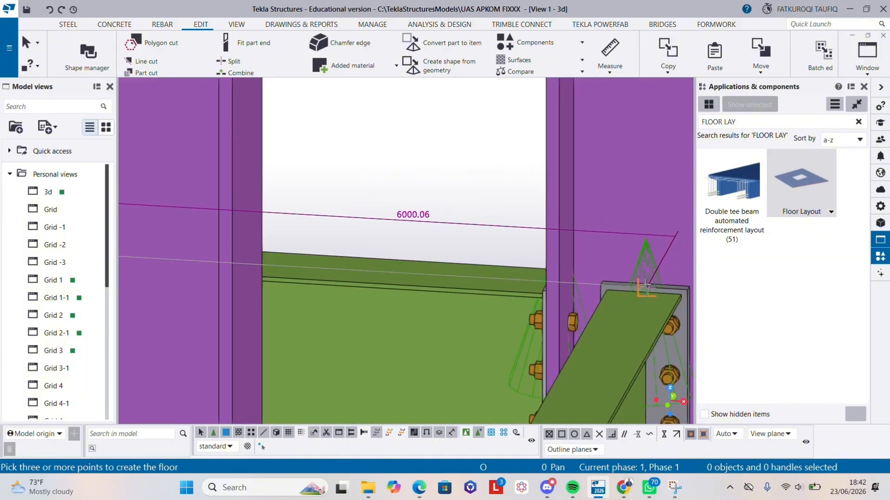
pyautogui.click(647, 287)
pyautogui.scroll(-2, 431, 341)
pyautogui.moveTo(431, 341); pyautogui.dragTo(519, 163, button='middle')
pyautogui.moveTo(477, 306); pyautogui.dragTo(644, 119, button='middle')
pyautogui.scroll(-2, 607, 172)
pyautogui.moveTo(486, 366); pyautogui.dragTo(516, 262, button='middle')
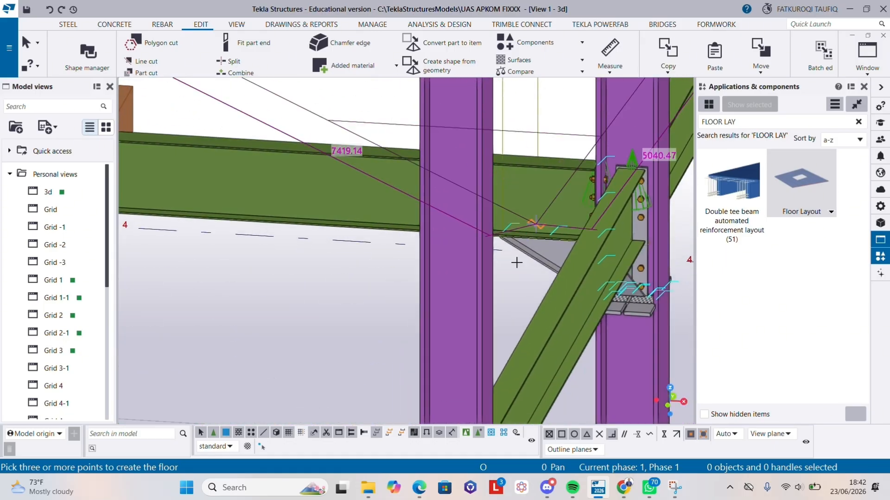
pyautogui.scroll(-2, 517, 262)
pyautogui.moveTo(508, 227); pyautogui.dragTo(612, 112, button='middle')
pyautogui.scroll(4, 566, 221)
pyautogui.scroll(-1, 667, 243)
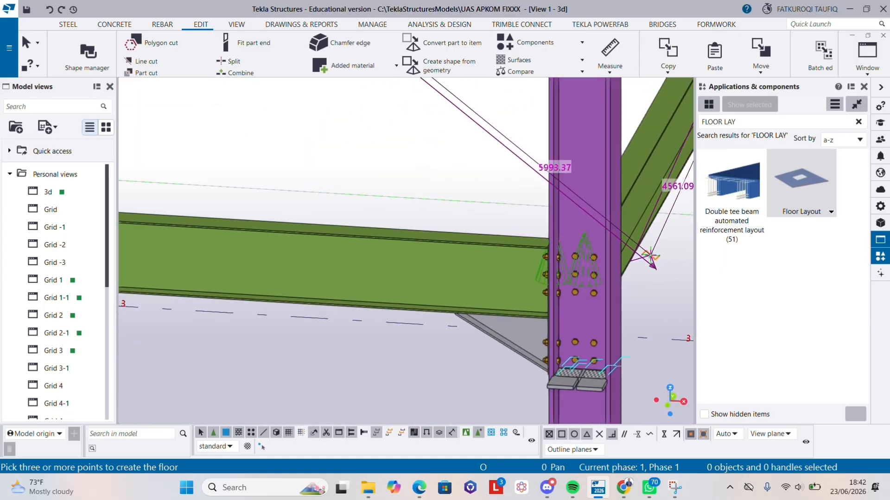
# - Pick the floor layout's first corner at the beam end point on the mezzanine's rear corner at grid A
pyautogui.scroll(-5, 609, 254)
pyautogui.scroll(-2, 608, 252)
pyautogui.moveTo(598, 278); pyautogui.dragTo(496, 399, button='middle')
pyautogui.scroll(-1, 501, 370)
pyautogui.moveTo(508, 340); pyautogui.dragTo(469, 425, button='middle')
pyautogui.scroll(3, 185, 208)
pyautogui.scroll(2, 202, 193)
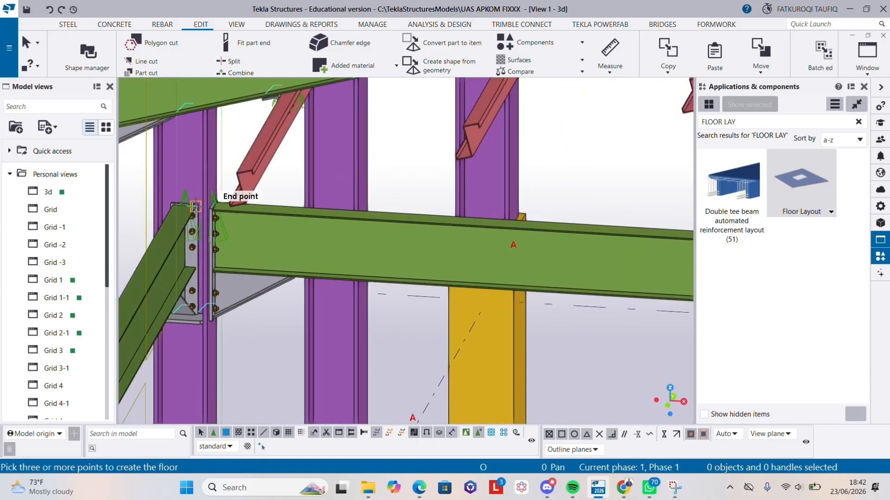
pyautogui.scroll(1, 185, 203)
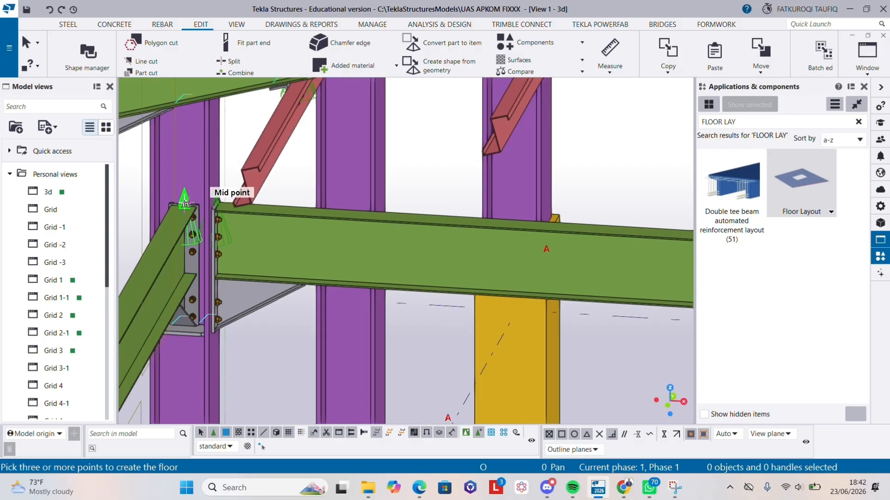
pyautogui.scroll(2, 184, 203)
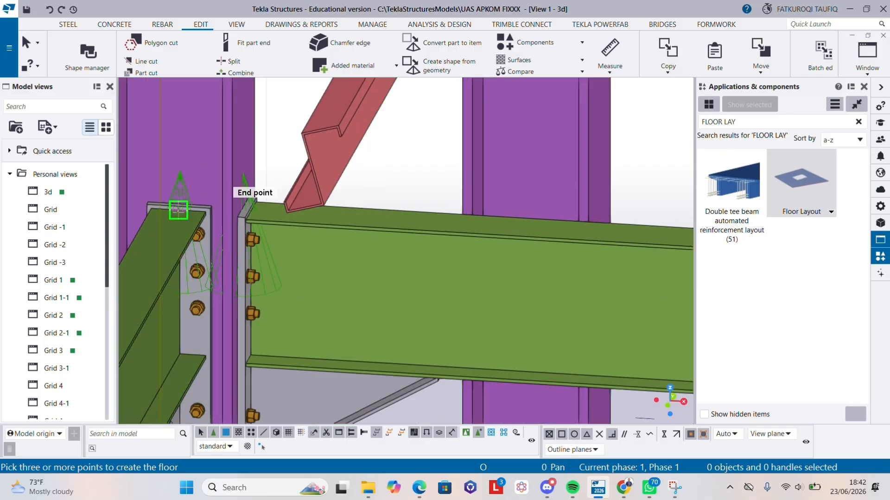
pyautogui.click(179, 210)
# - Pick the floor's second corner at the beam end on the mezzanine's rear corner at grid B
pyautogui.scroll(-1, 454, 236)
pyautogui.moveTo(558, 252); pyautogui.dragTo(231, 237, button='middle')
pyautogui.moveTo(477, 235); pyautogui.dragTo(95, 228, button='middle')
pyautogui.scroll(-1, 301, 246)
pyautogui.moveTo(301, 246); pyautogui.dragTo(95, 256, button='middle')
pyautogui.scroll(4, 372, 269)
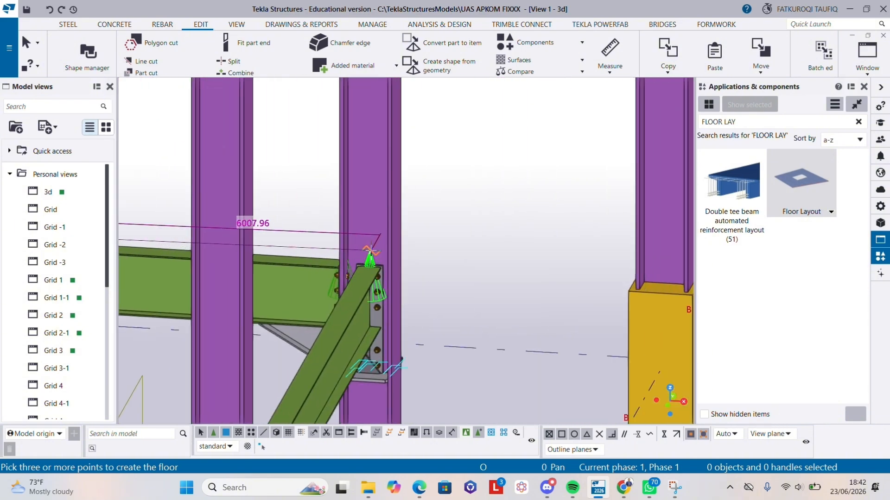
pyautogui.click(368, 272)
# - Pick the floor's third corner at the beam-to-column joint on the mezzanine's front corner at grid B
pyautogui.scroll(-1, 302, 331)
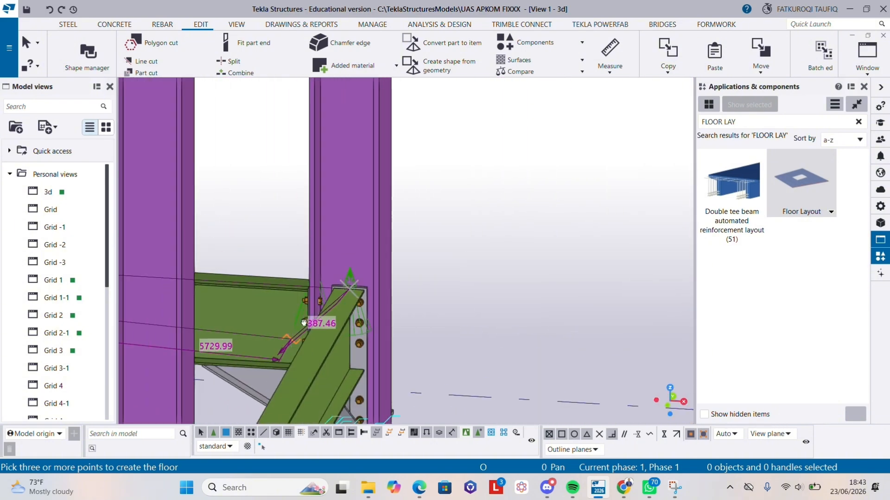
pyautogui.moveTo(302, 331); pyautogui.dragTo(384, 185, button='middle')
pyautogui.scroll(-1, 319, 320)
pyautogui.scroll(-1, 304, 347)
pyautogui.moveTo(305, 347); pyautogui.dragTo(346, 228, button='middle')
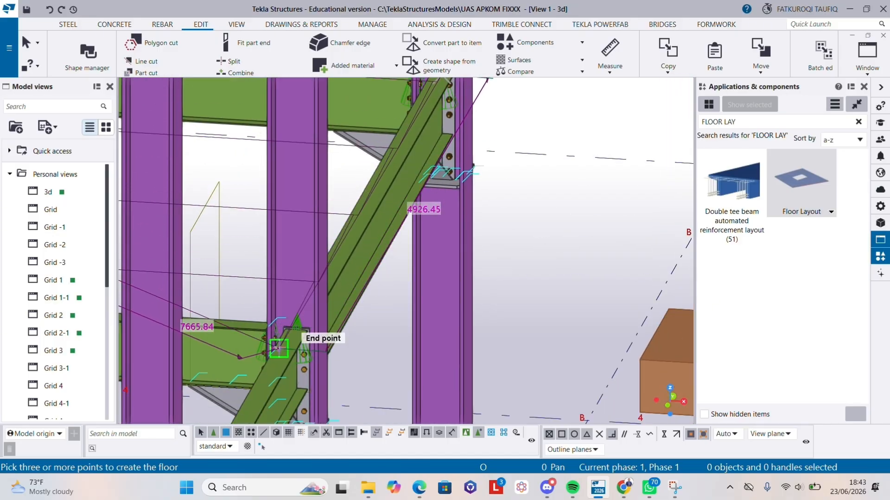
pyautogui.scroll(-3, 281, 346)
pyautogui.moveTo(282, 345); pyautogui.dragTo(443, 115, button='middle')
pyautogui.scroll(1, 329, 322)
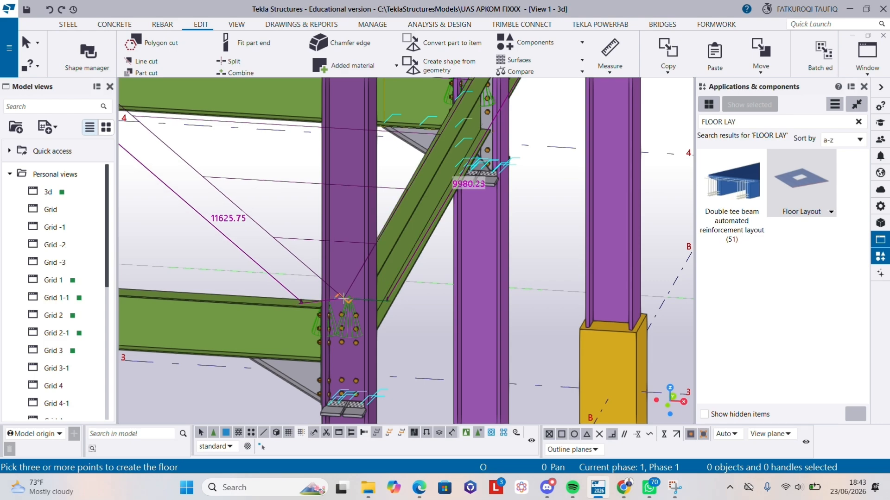
pyautogui.scroll(-2, 365, 316)
pyautogui.moveTo(365, 317); pyautogui.dragTo(468, 357, button='middle')
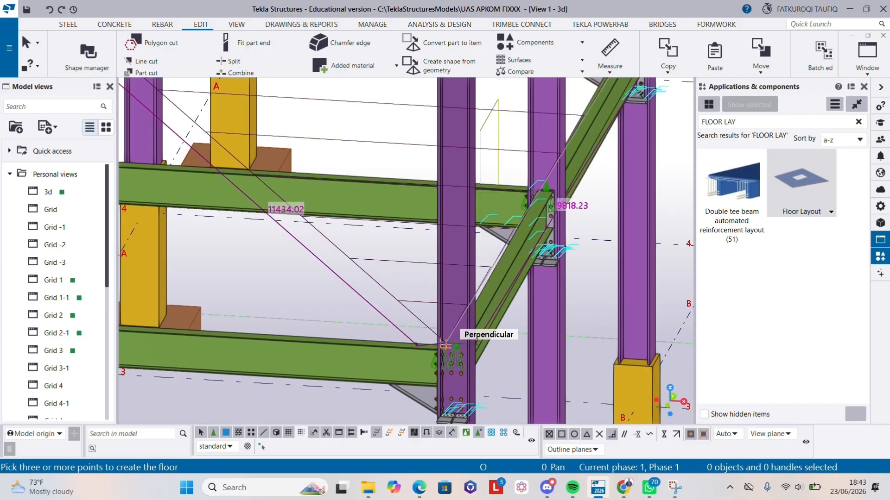
pyautogui.click(451, 348)
# - Pick the floor's fourth corner at the beam-to-column joint on the mezzanine's front corner at grid A
pyautogui.scroll(-1, 211, 358)
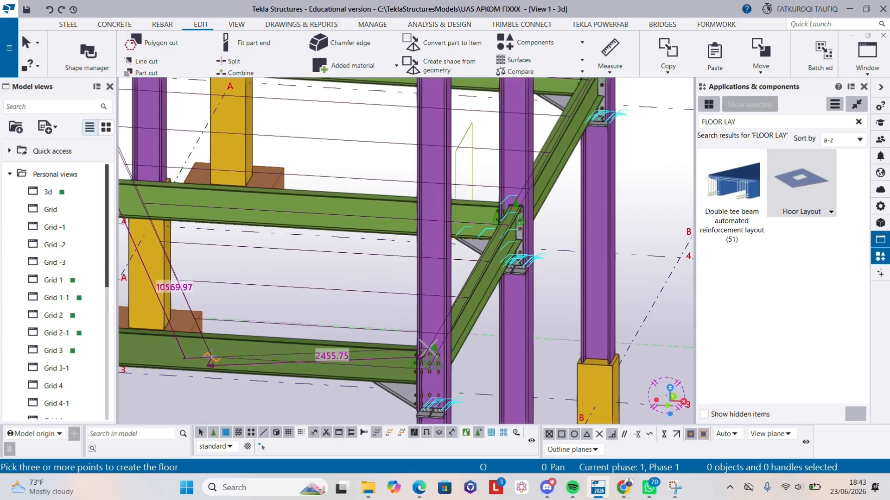
pyautogui.moveTo(208, 359); pyautogui.dragTo(522, 358, button='middle')
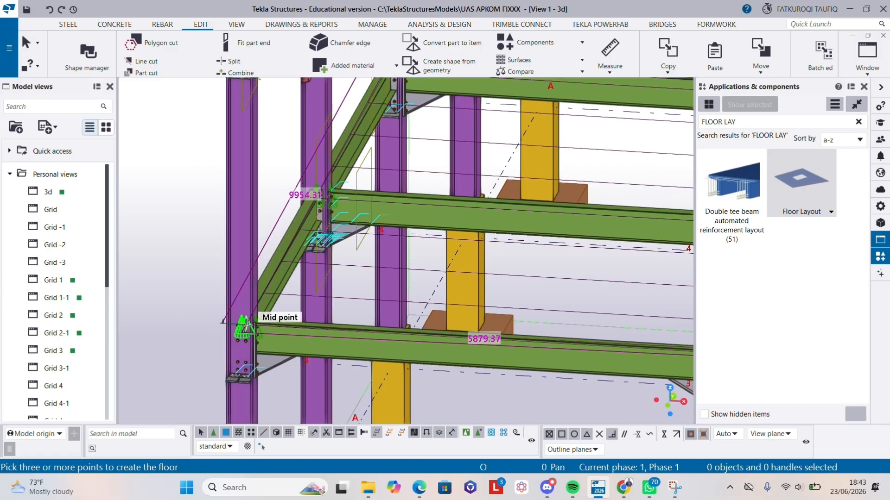
pyautogui.click(246, 325)
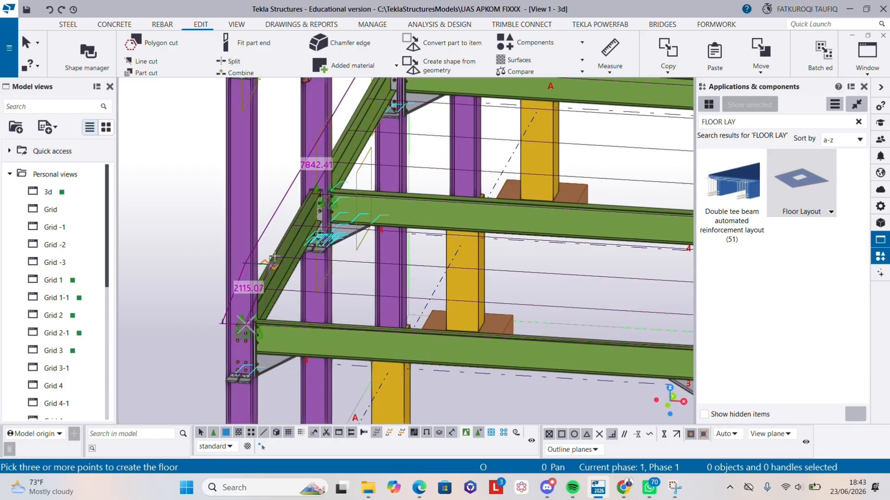
pyautogui.click(281, 206)
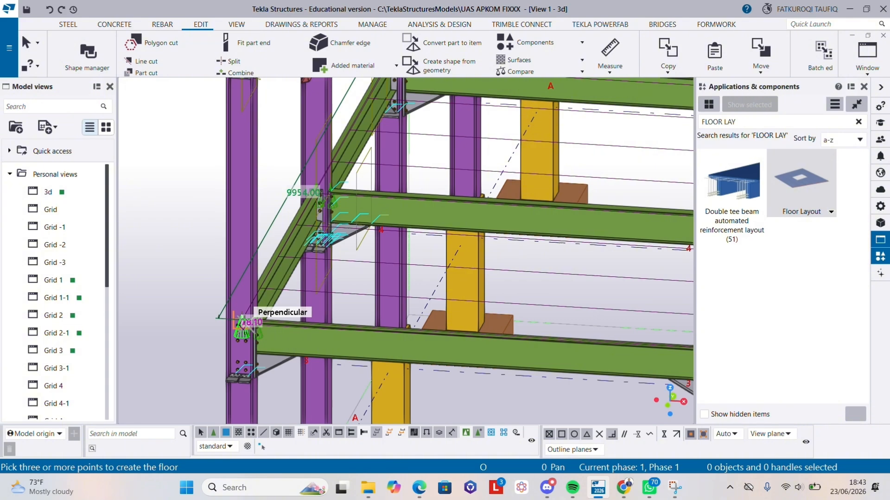
# - Return to the first corner at the rear of grid A and finish the outline to create the mezzanine floor
pyautogui.scroll(-1, 304, 183)
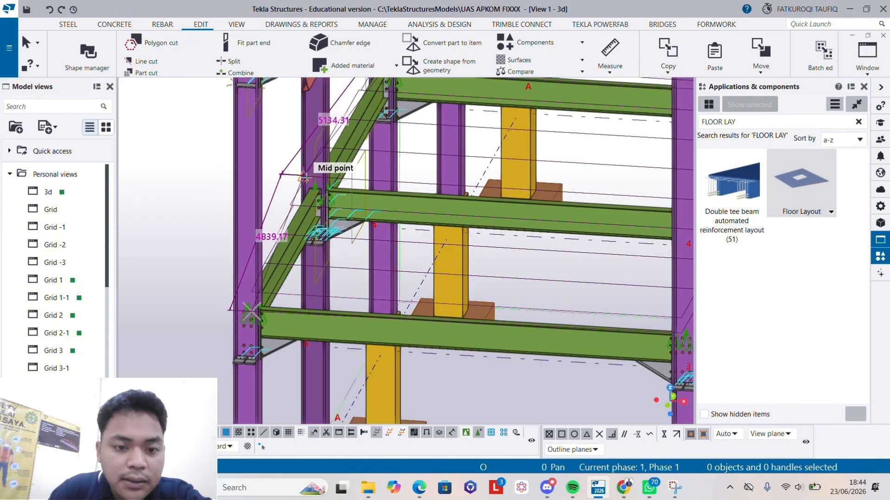
pyautogui.moveTo(310, 170); pyautogui.dragTo(248, 349, button='middle')
pyautogui.scroll(5, 315, 264)
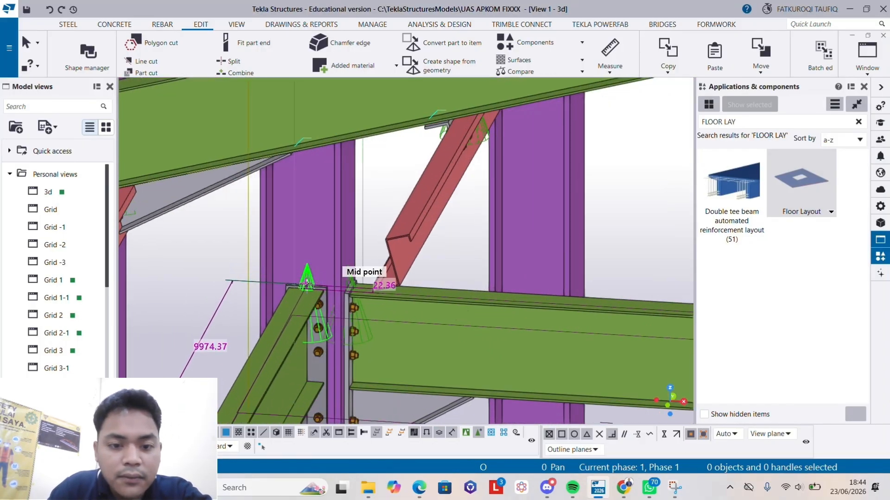
pyautogui.scroll(-5, 348, 286)
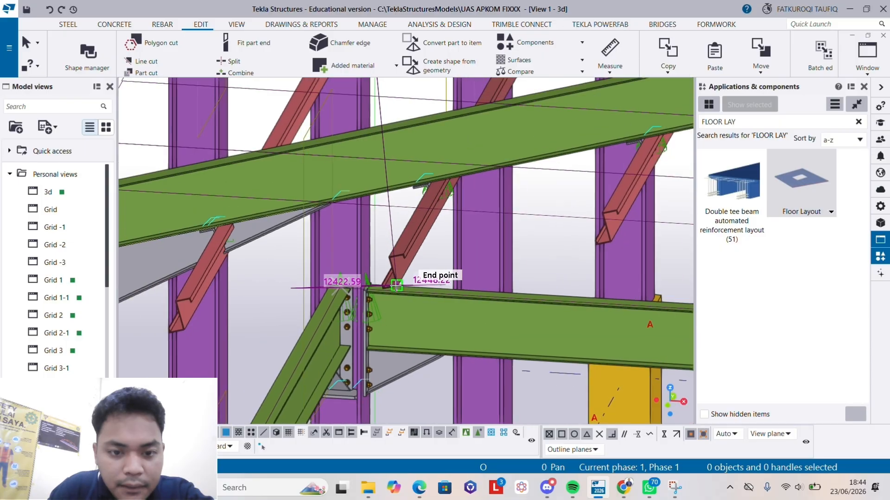
pyautogui.scroll(4, 362, 306)
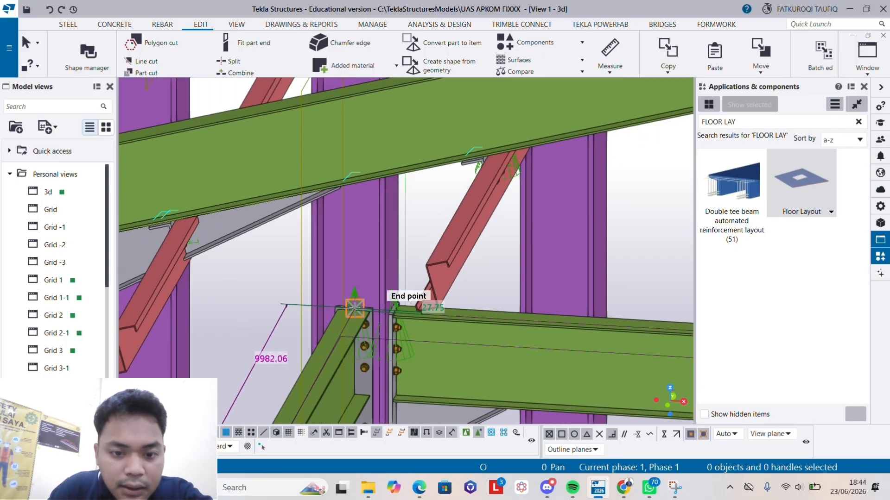
pyautogui.scroll(-1, 354, 308)
pyautogui.scroll(-5, 355, 308)
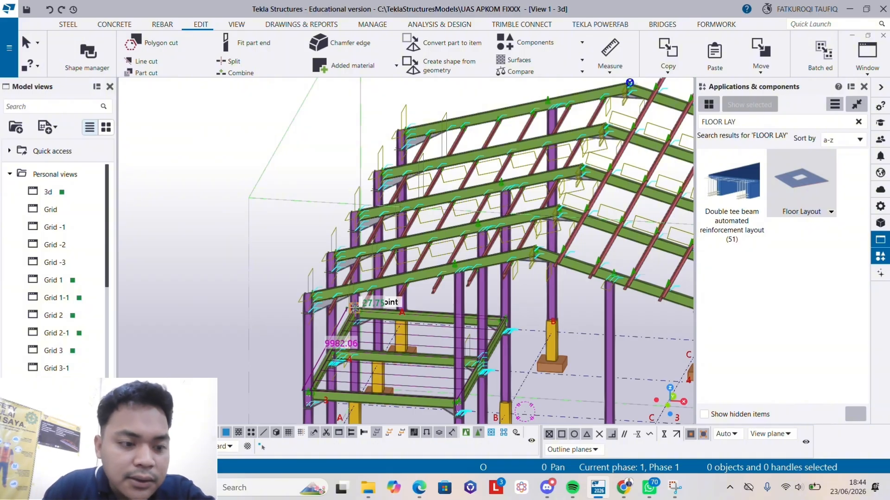
pyautogui.middleClick(357, 308)
# - Search the component catalog for BASE and start Base plate (1042) for the front column on grid A
pyautogui.scroll(-2, 554, 347)
pyautogui.scroll(2, 510, 373)
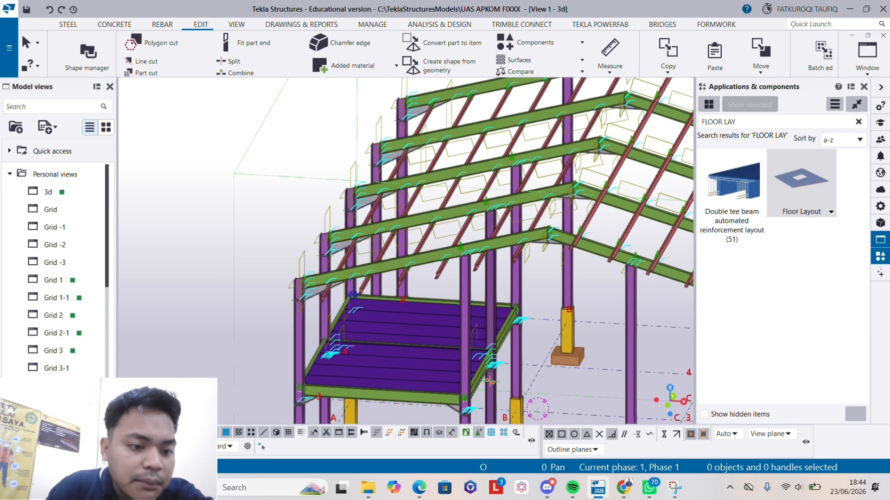
pyautogui.moveTo(394, 408); pyautogui.dragTo(416, 265, button='middle')
pyautogui.scroll(6, 322, 331)
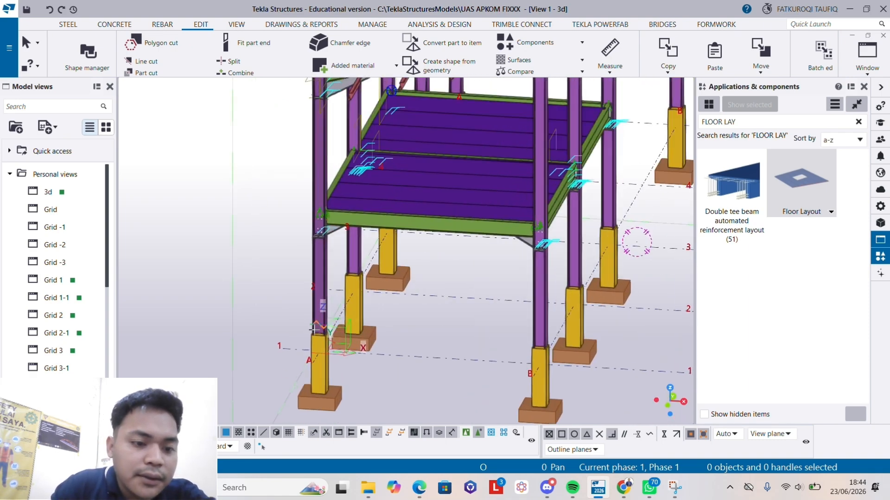
pyautogui.scroll(5, 322, 331)
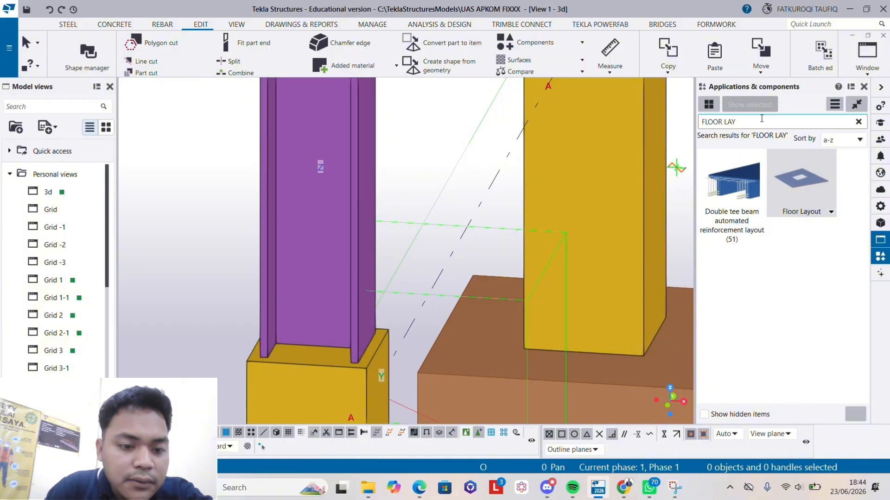
pyautogui.click(723, 121)
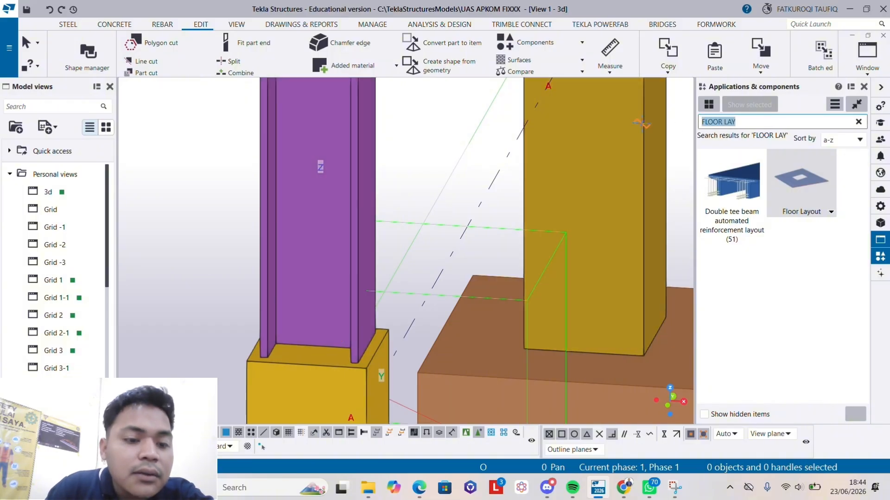
pyautogui.write('BASE')
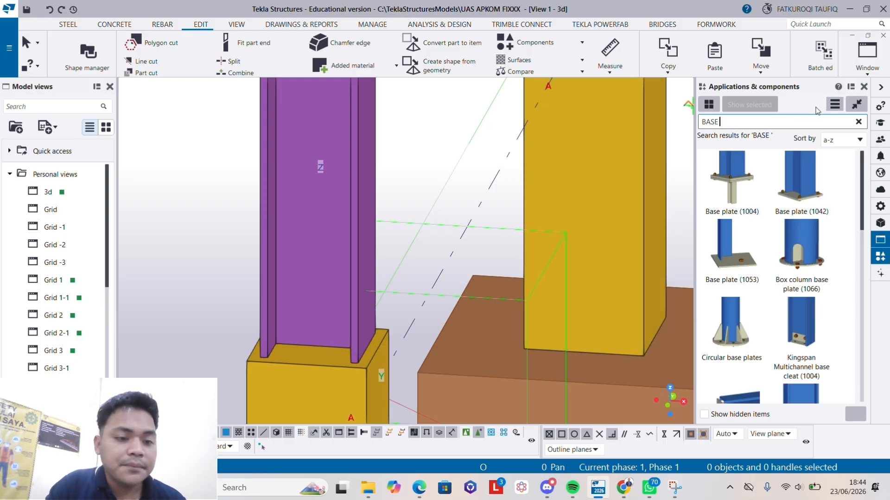
pyautogui.click(801, 192)
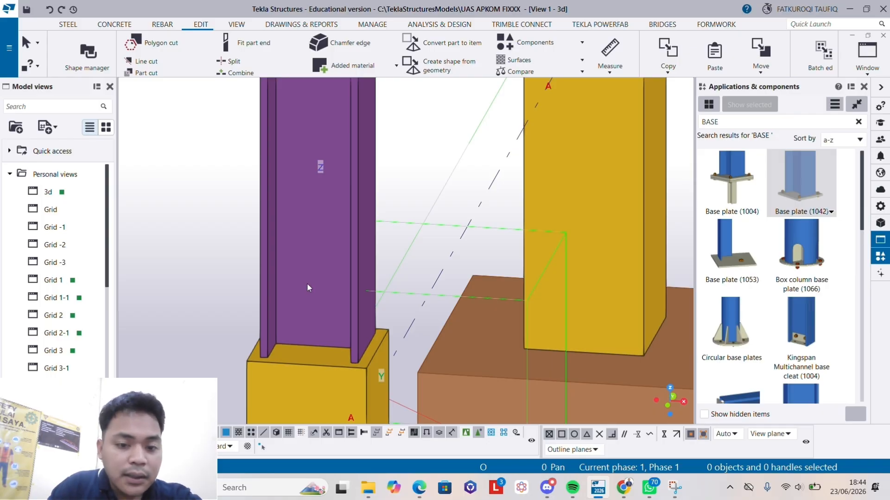
# - Create a base plate at the lower end point of the front grid A column and select the new plate
pyautogui.click(307, 283)
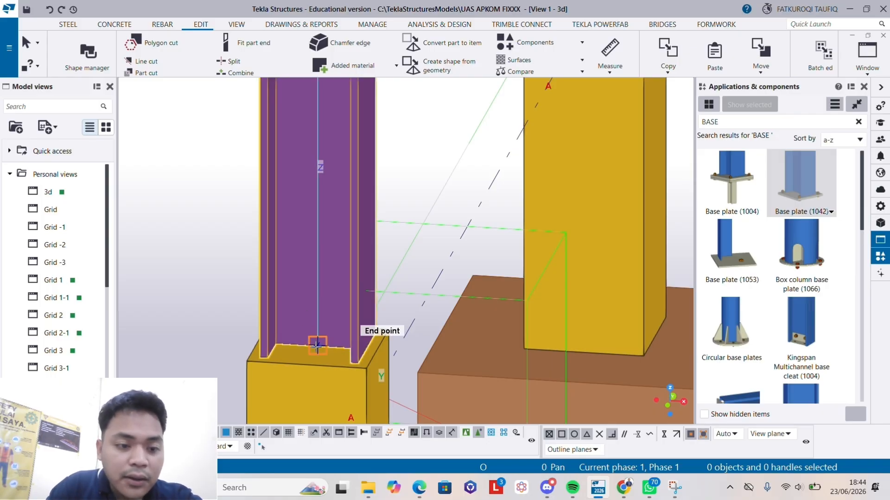
pyautogui.click(317, 344)
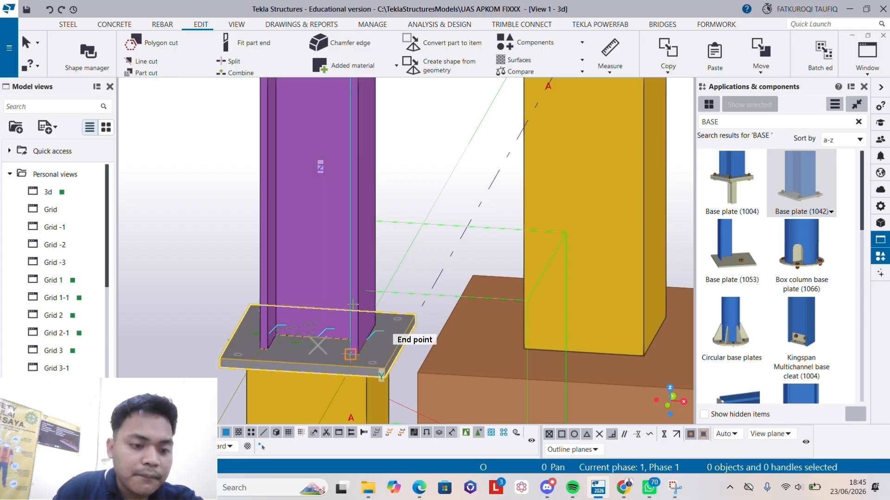
pyautogui.rightClick(337, 347)
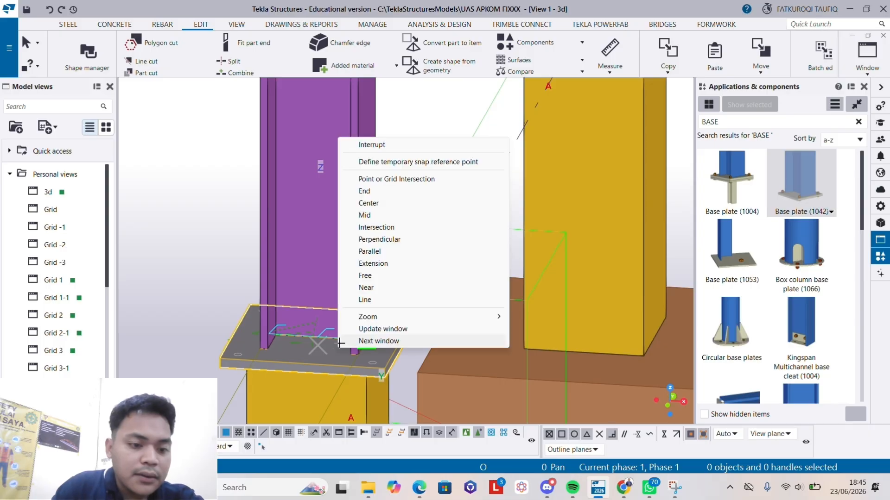
pyautogui.click(388, 145)
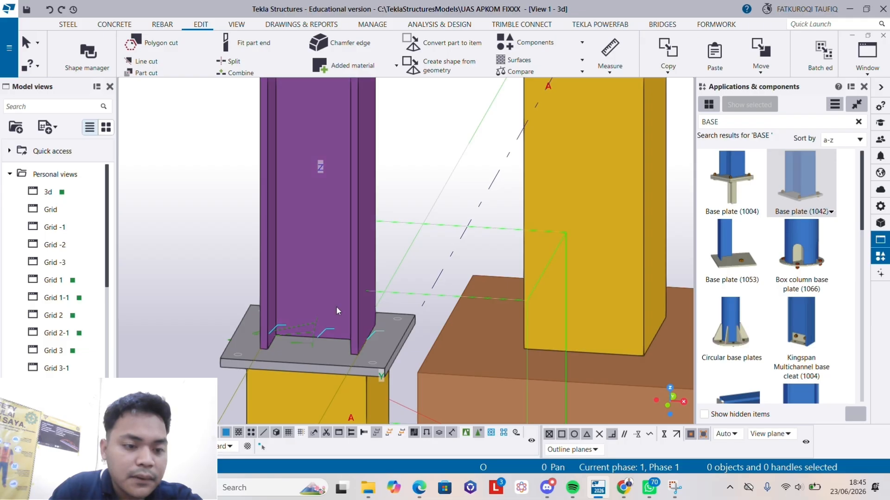
pyautogui.click(321, 365)
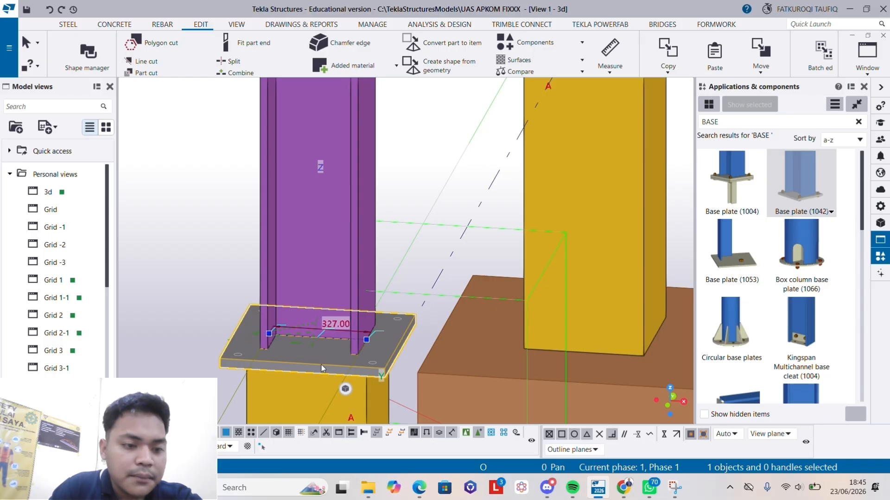
pyautogui.rightClick(321, 365)
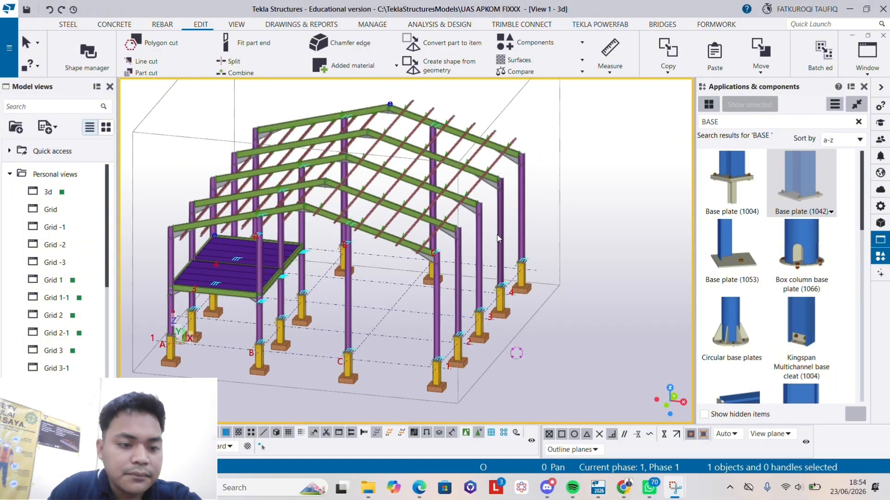
# - Examine the base plates at the foot of the columns all around the building
pyautogui.scroll(3, 535, 281)
pyautogui.scroll(5, 535, 282)
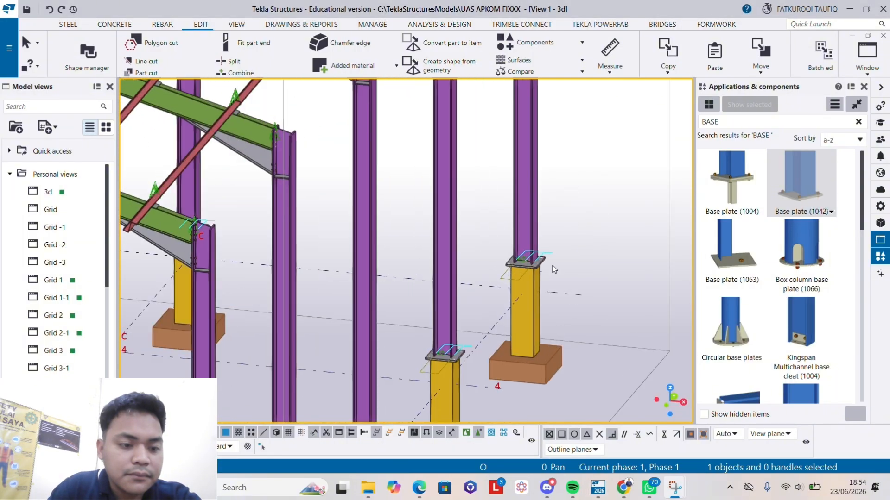
pyautogui.moveTo(444, 305); pyautogui.dragTo(518, 207, button='middle')
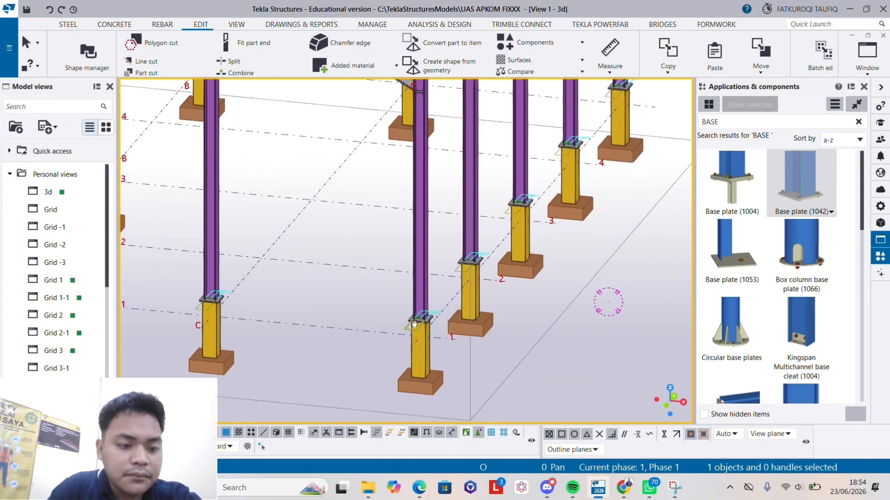
pyautogui.moveTo(217, 325); pyautogui.dragTo(295, 312, button='middle')
pyautogui.scroll(-5, 282, 269)
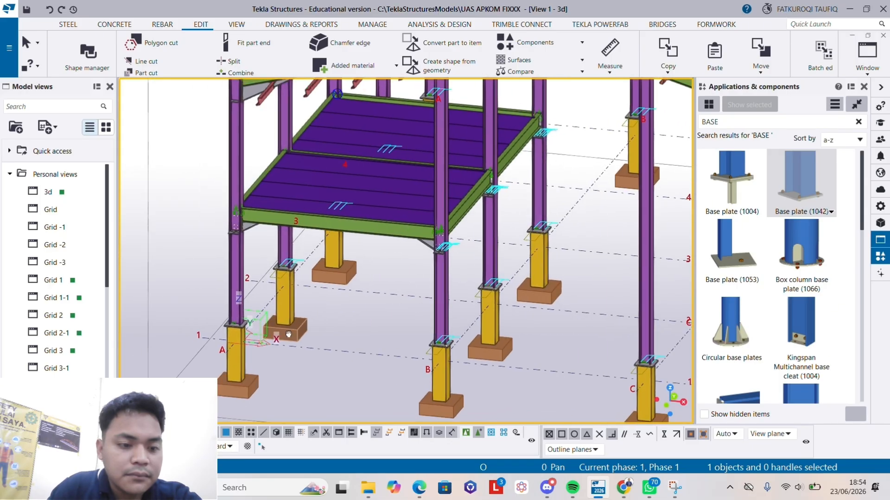
pyautogui.keyDown('ctrl'); pyautogui.moveTo(340, 339); pyautogui.dragTo(445, 343, button='middle'); pyautogui.keyUp('ctrl')
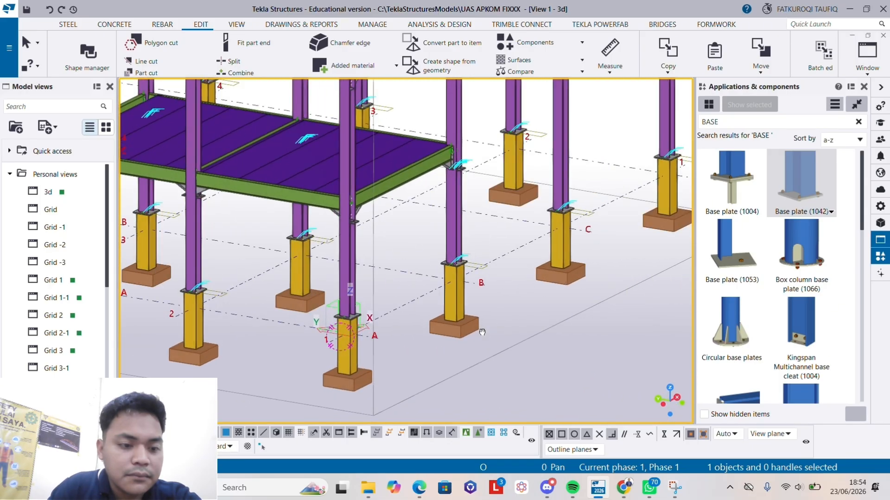
pyautogui.moveTo(305, 351); pyautogui.dragTo(598, 331, button='middle')
pyautogui.moveTo(364, 309); pyautogui.dragTo(494, 381, button='middle')
pyautogui.moveTo(292, 297); pyautogui.dragTo(426, 370, button='middle')
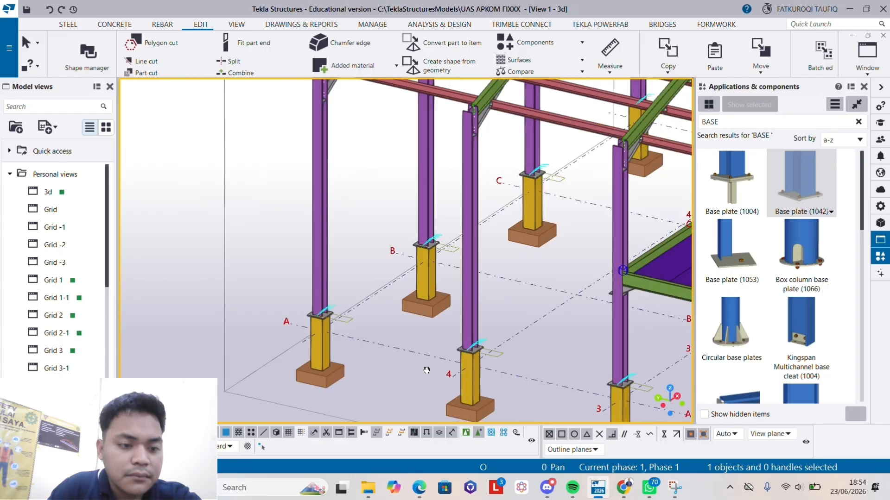
pyautogui.moveTo(277, 316); pyautogui.dragTo(339, 361, button='middle')
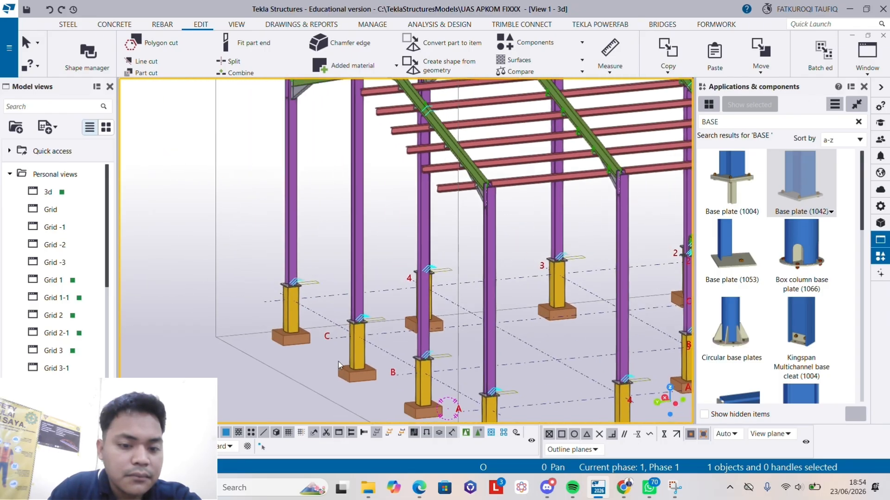
# - Interrupt the running command and redraw the 3D view to clear the temporary marks from the model
pyautogui.scroll(-2, 338, 362)
pyautogui.moveTo(588, 360); pyautogui.dragTo(417, 324, button='middle')
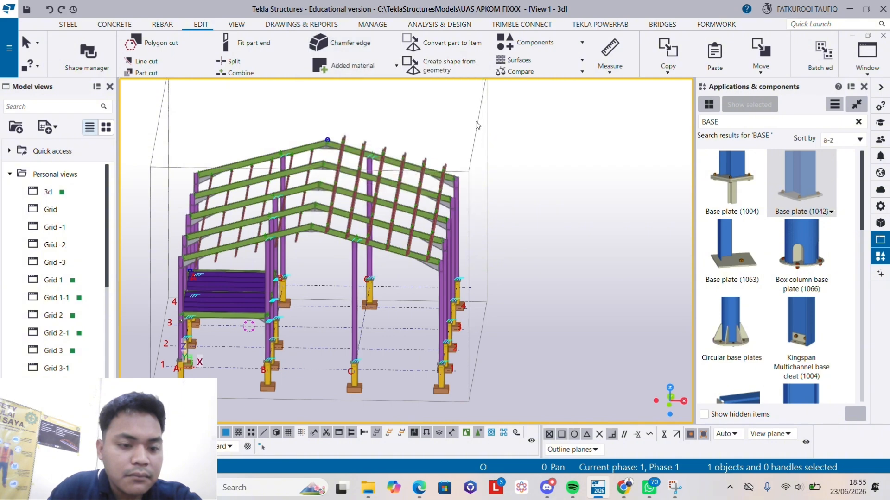
pyautogui.rightClick(554, 141)
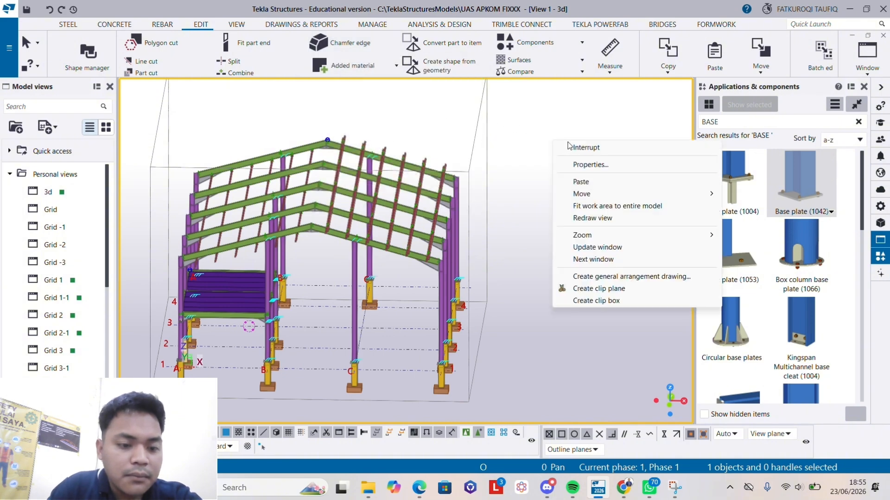
pyautogui.click(601, 147)
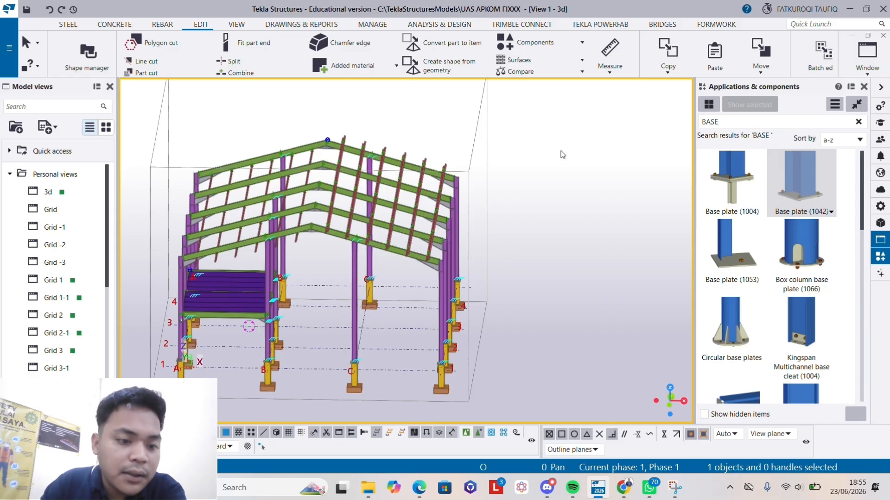
pyautogui.rightClick(515, 253)
pyautogui.click(578, 334)
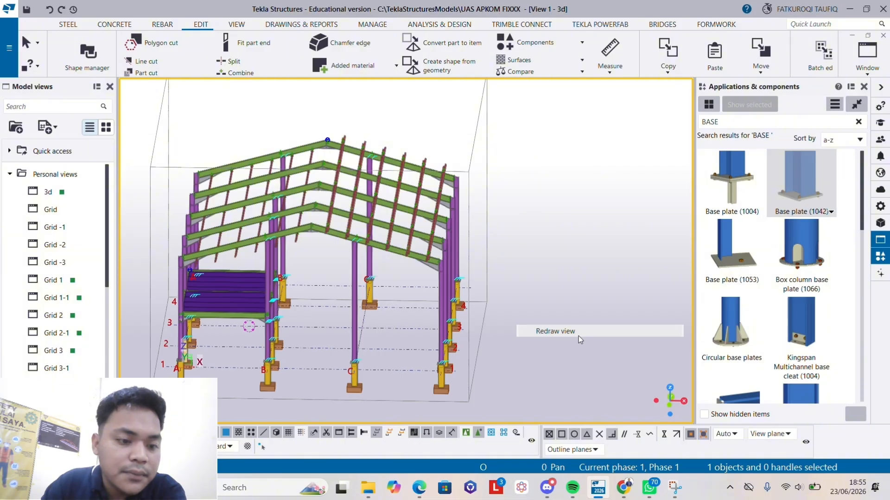
# - Inspect the whole building frame from several sides, with a closer look at the base plates and footings along grid A
pyautogui.moveTo(191, 372); pyautogui.dragTo(362, 365, button='middle')
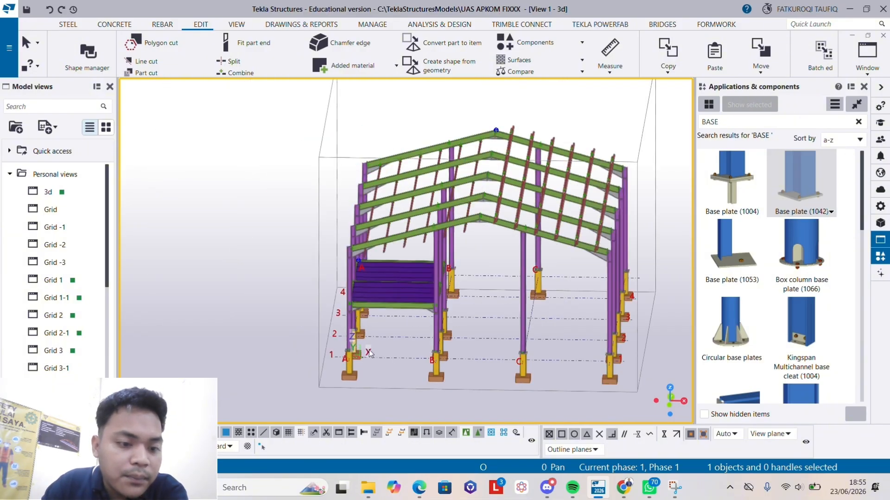
pyautogui.keyDown('ctrl'); pyautogui.moveTo(304, 331); pyautogui.dragTo(412, 333, button='middle'); pyautogui.keyUp('ctrl')
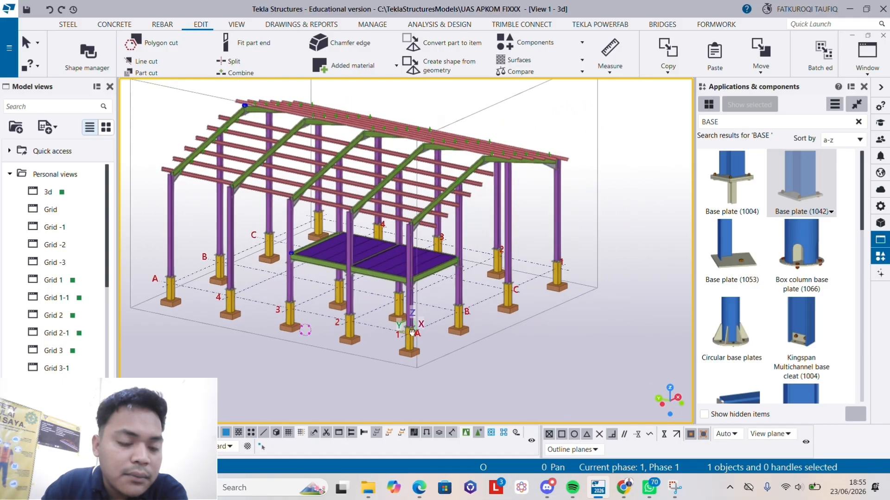
pyautogui.scroll(5, 333, 352)
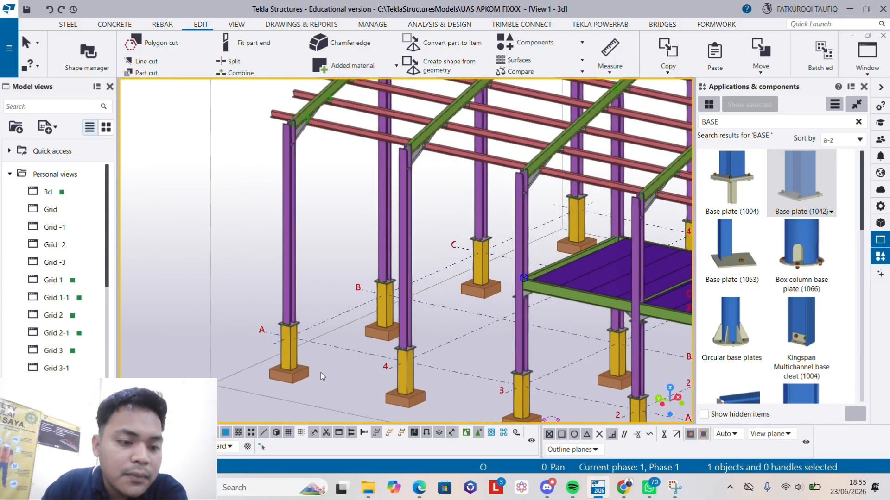
pyautogui.moveTo(321, 373); pyautogui.dragTo(340, 282, button='middle')
pyautogui.scroll(4, 292, 229)
pyautogui.scroll(-3, 334, 261)
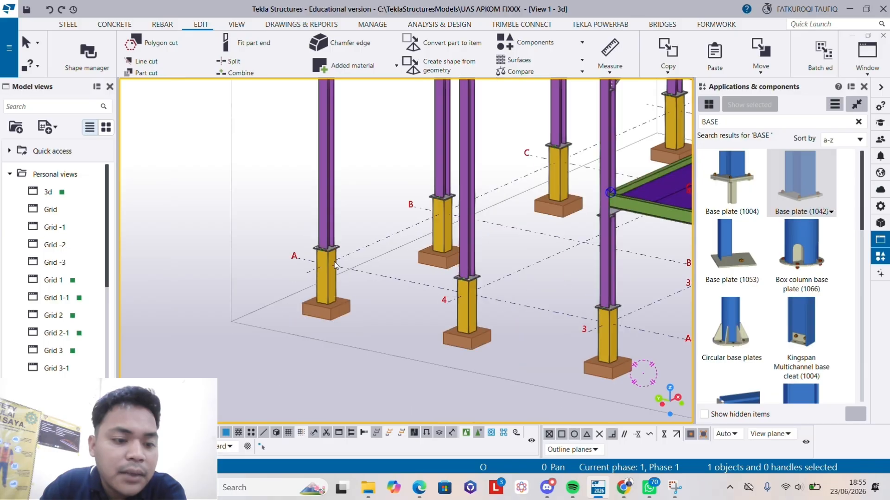
pyautogui.scroll(-3, 335, 265)
pyautogui.scroll(-2, 366, 316)
pyautogui.moveTo(366, 317)
pyautogui.keyDown('ctrl'); pyautogui.mouseDown(button='middle')
pyautogui.moveTo(426, 319)
pyautogui.moveTo(260, 306)
pyautogui.moveTo(513, 347)
pyautogui.moveTo(487, 341)
pyautogui.moveTo(432, 368)
pyautogui.moveTo(363, 376)
pyautogui.moveTo(333, 348)
pyautogui.moveTo(375, 369)
pyautogui.moveTo(499, 331)
pyautogui.moveTo(530, 345)
pyautogui.moveTo(465, 294)
pyautogui.mouseUp(button='middle'); pyautogui.keyUp('ctrl')
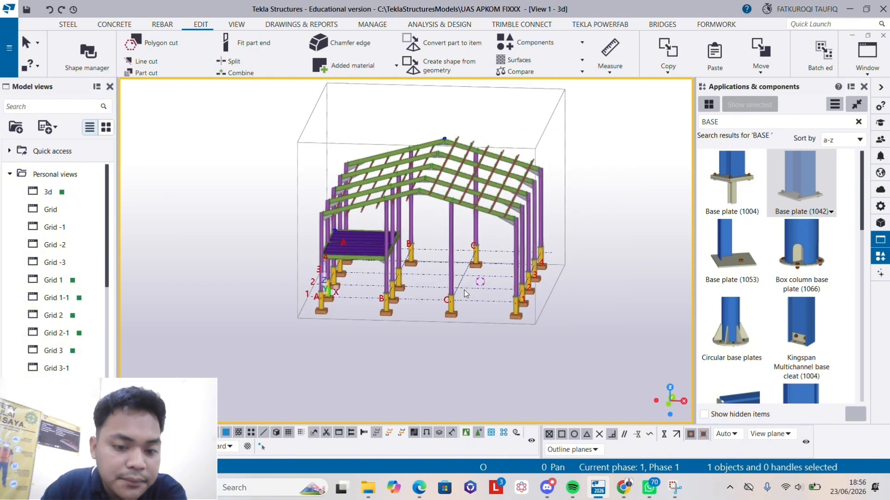